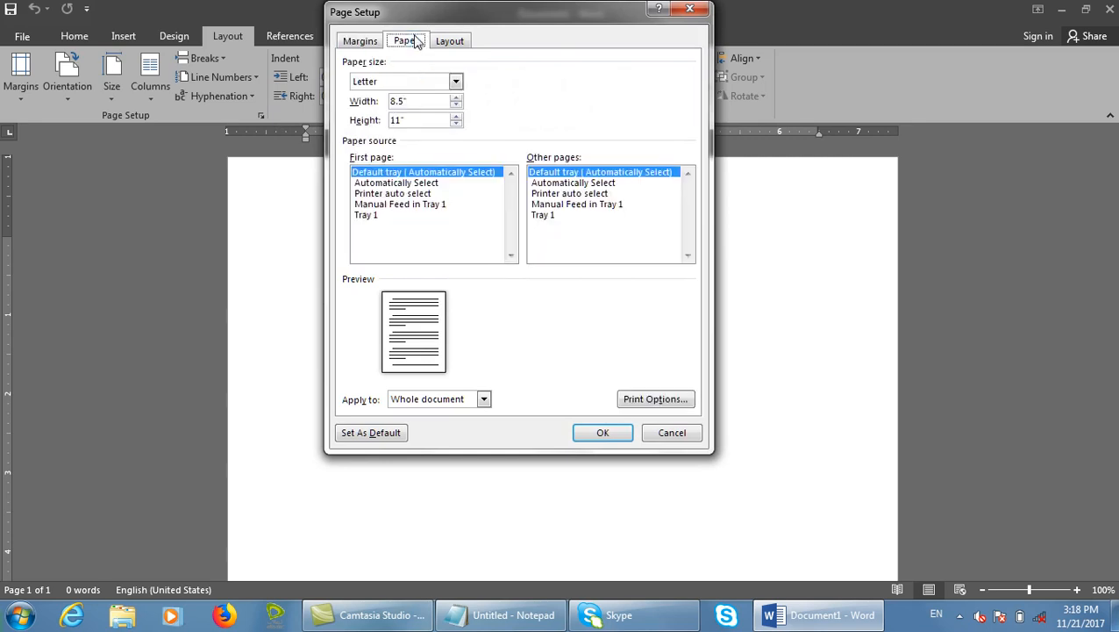
pyautogui.click(370, 42)
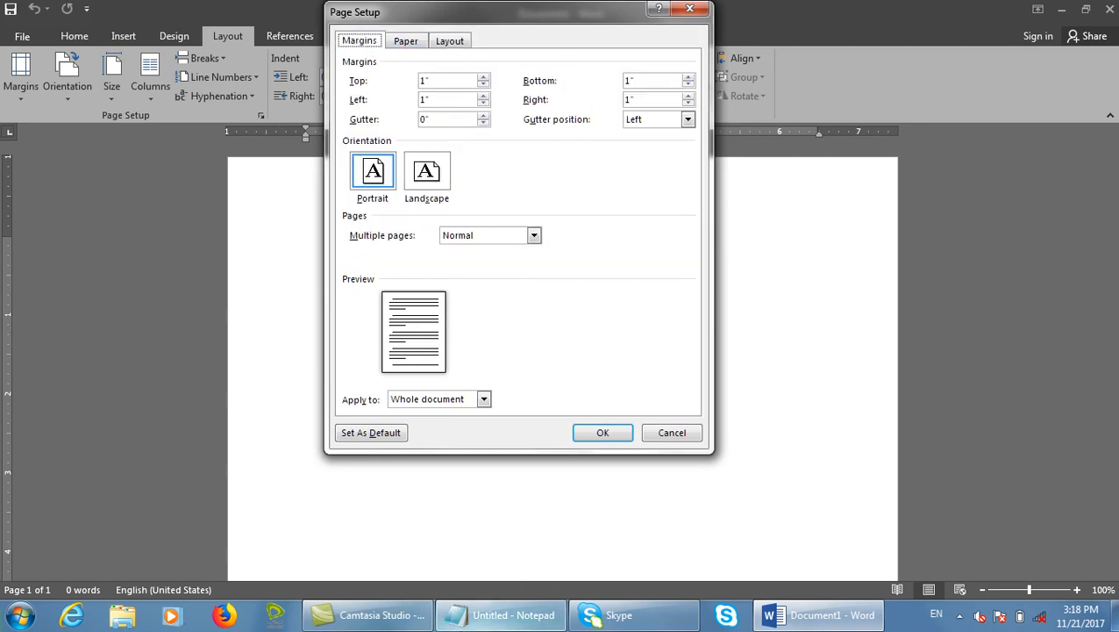
pyautogui.click(672, 432)
pyautogui.click(21, 77)
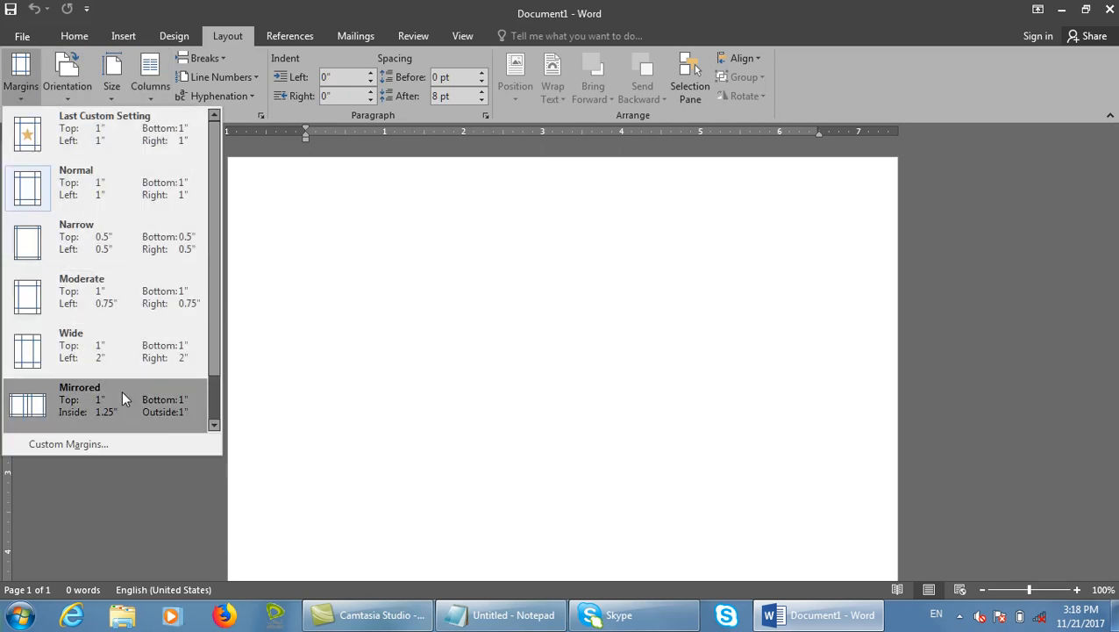
# - Fill the blank document with sample paragraphs using =rand()
pyautogui.click(554, 319)
pyautogui.write('=')
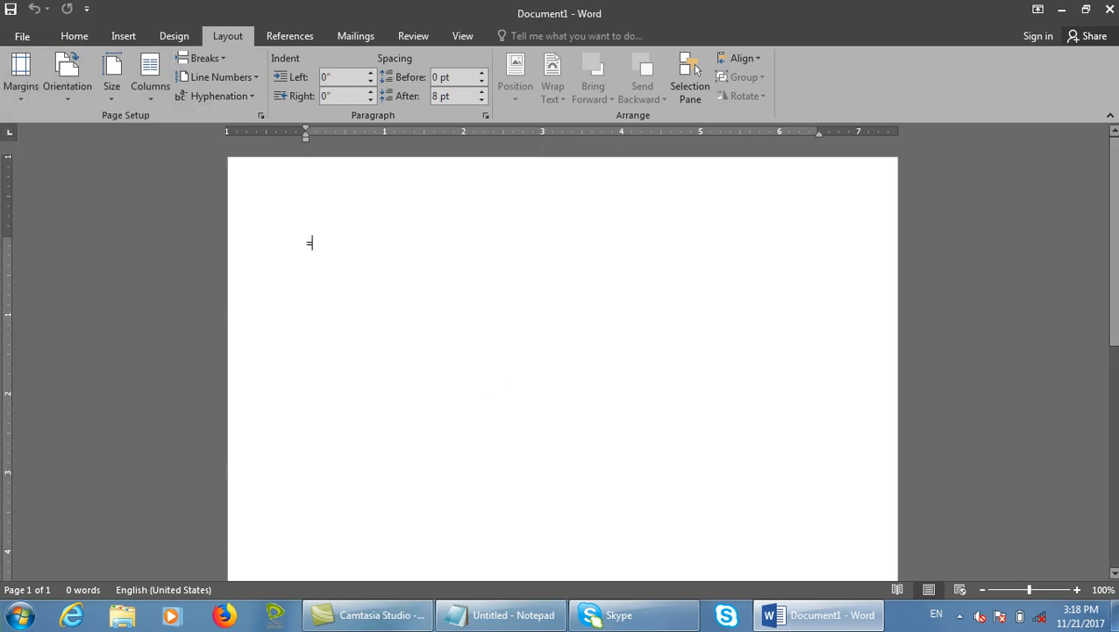
pyautogui.write('rand()')
pyautogui.press('Return')
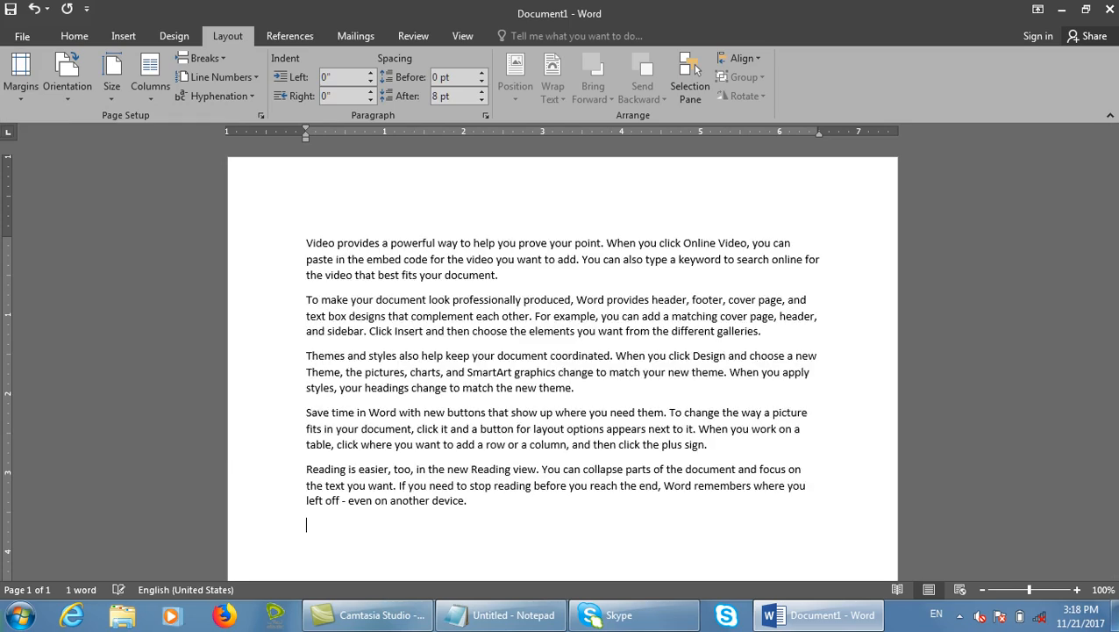
# - Set the top and bottom page margins to 3 inches for the whole document and check the page in print preview
pyautogui.click(263, 114)
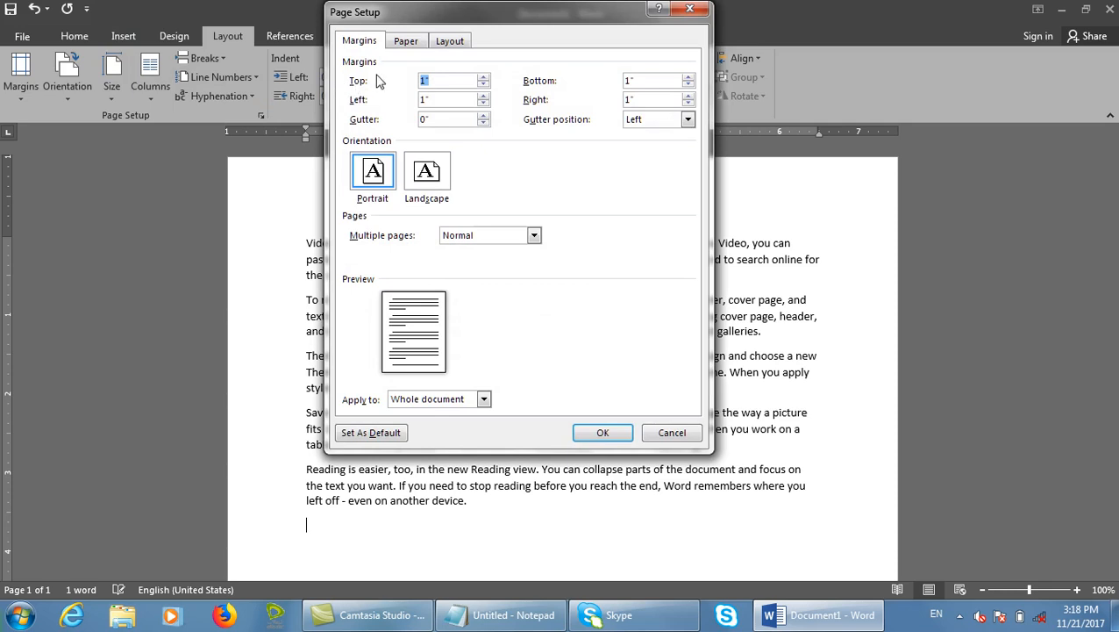
pyautogui.write('3')
pyautogui.press('Tab')
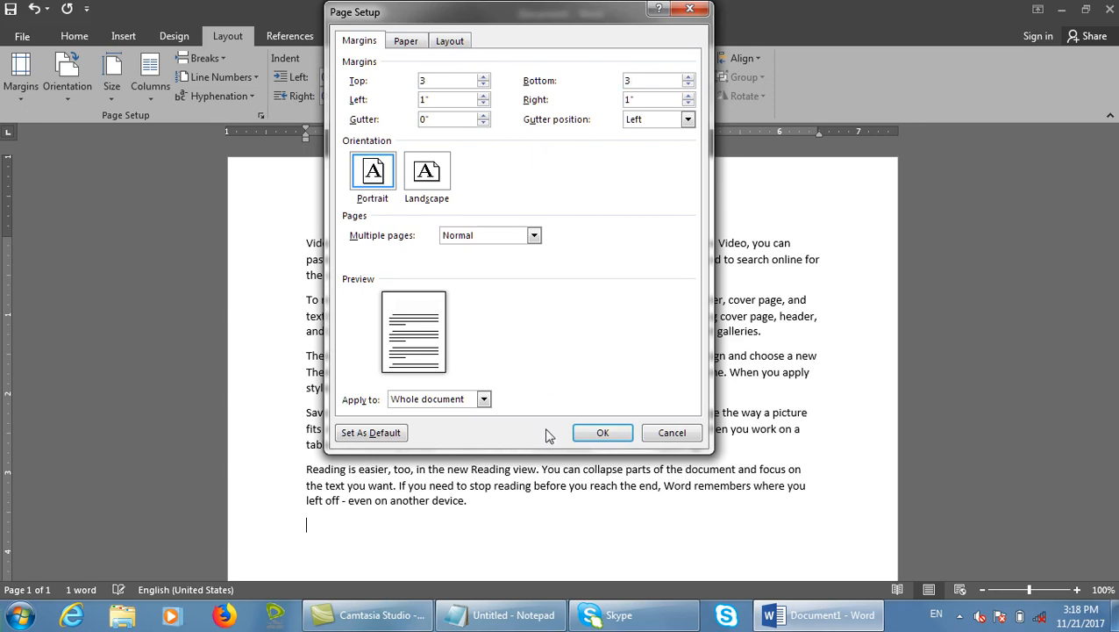
pyautogui.click(602, 433)
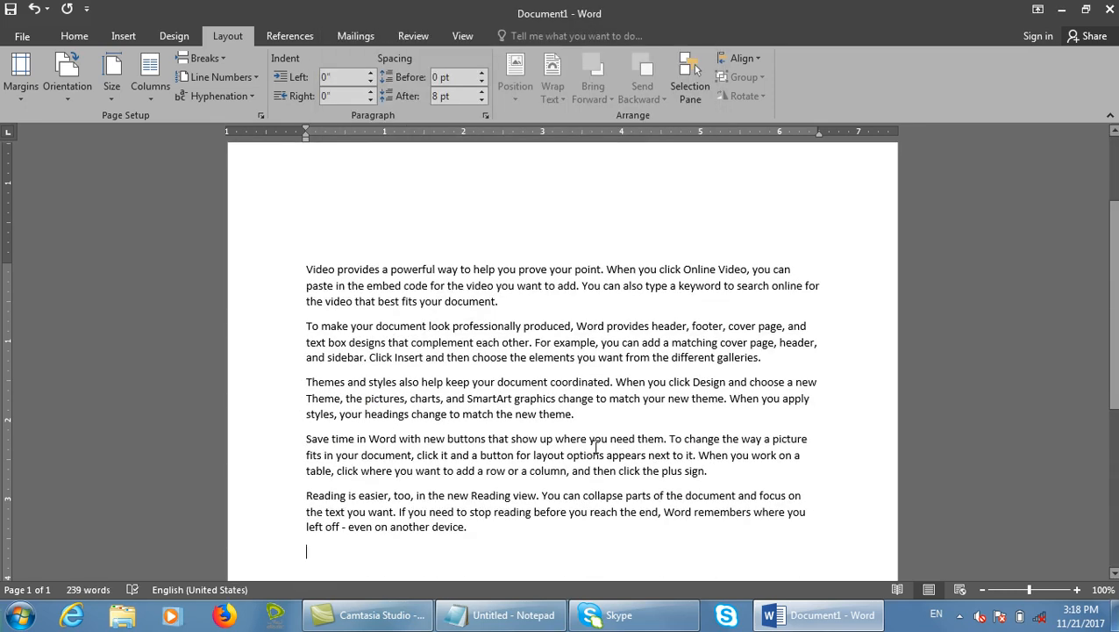
pyautogui.hotkey('ctrl', 'p')
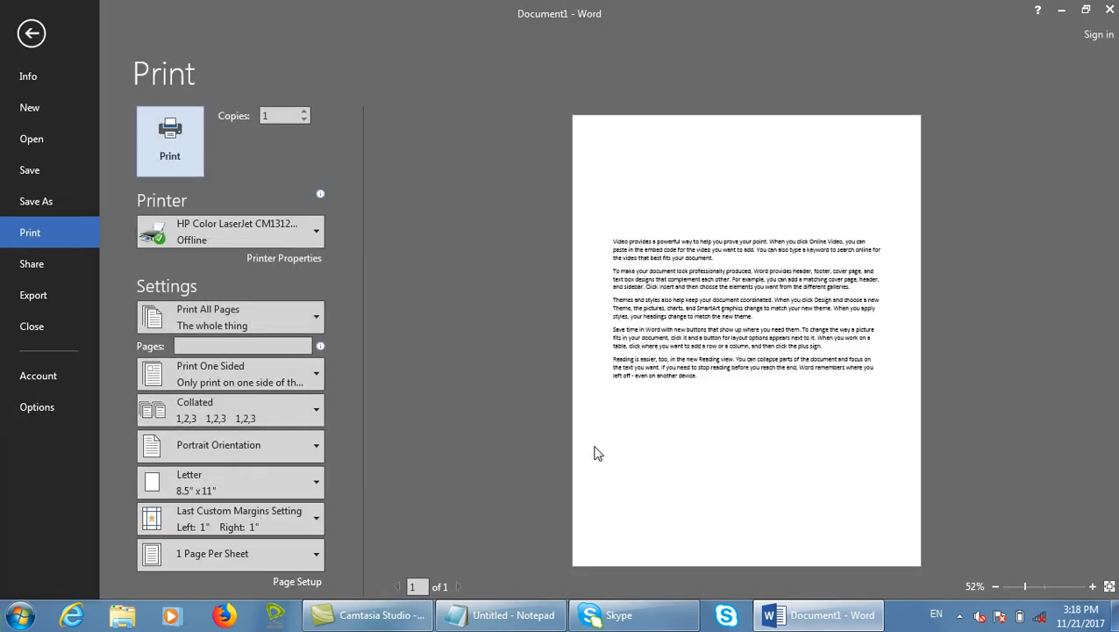
pyautogui.press('Escape')
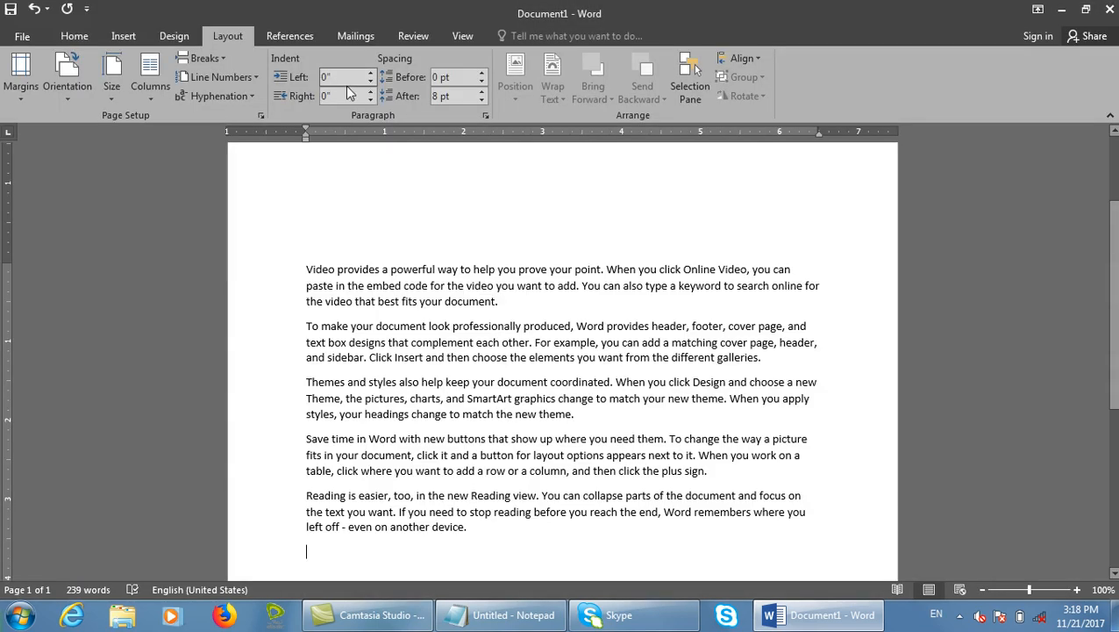
# - Set the left and right page margins to 3 inches for the whole document
pyautogui.click(260, 116)
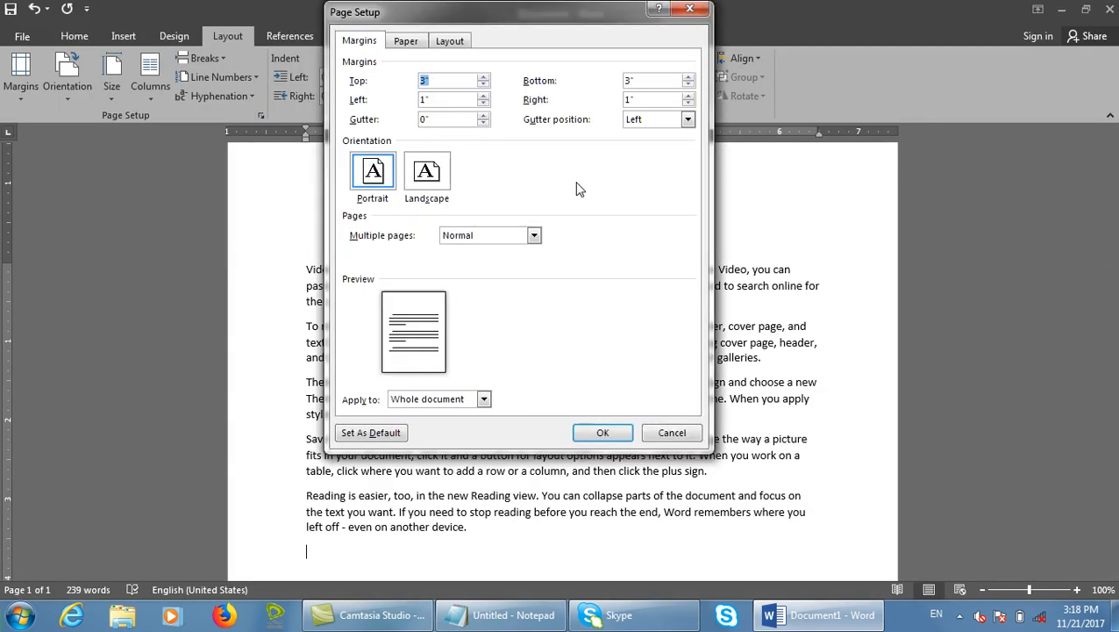
pyautogui.press('Tab')
pyautogui.write('3')
pyautogui.press('Tab')
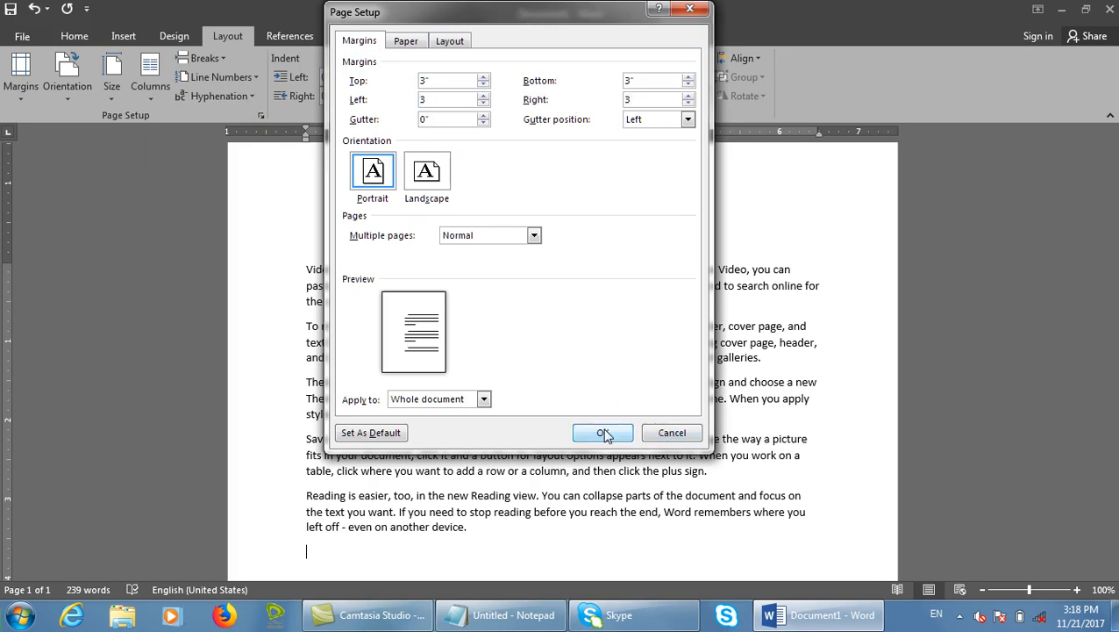
pyautogui.click(603, 432)
pyautogui.scroll(4, 615, 527)
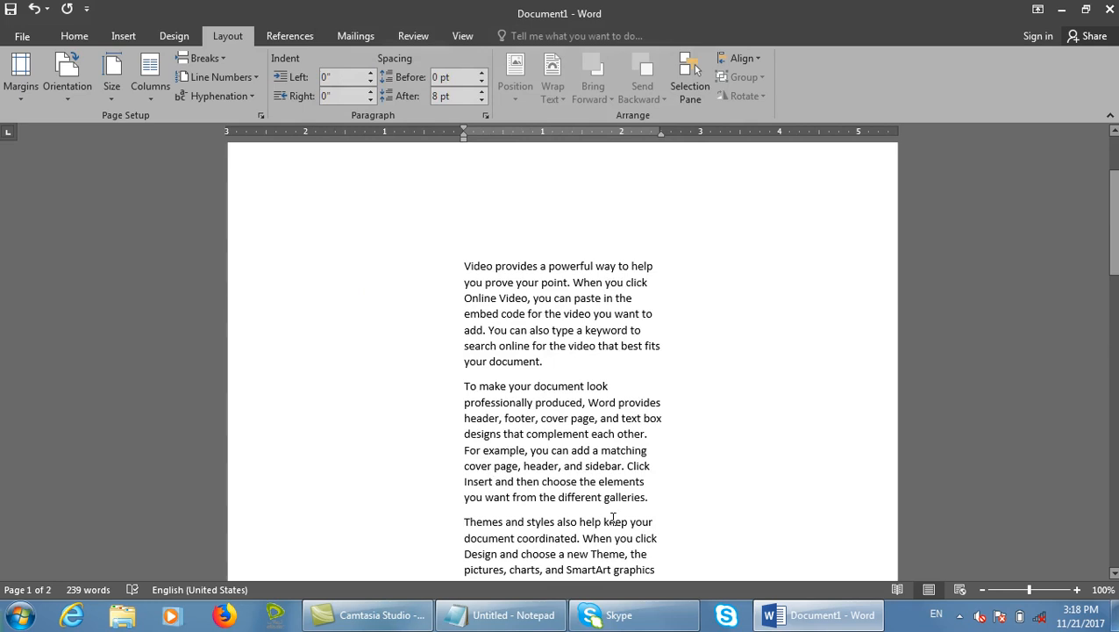
pyautogui.scroll(3, 613, 518)
pyautogui.click(58, 83)
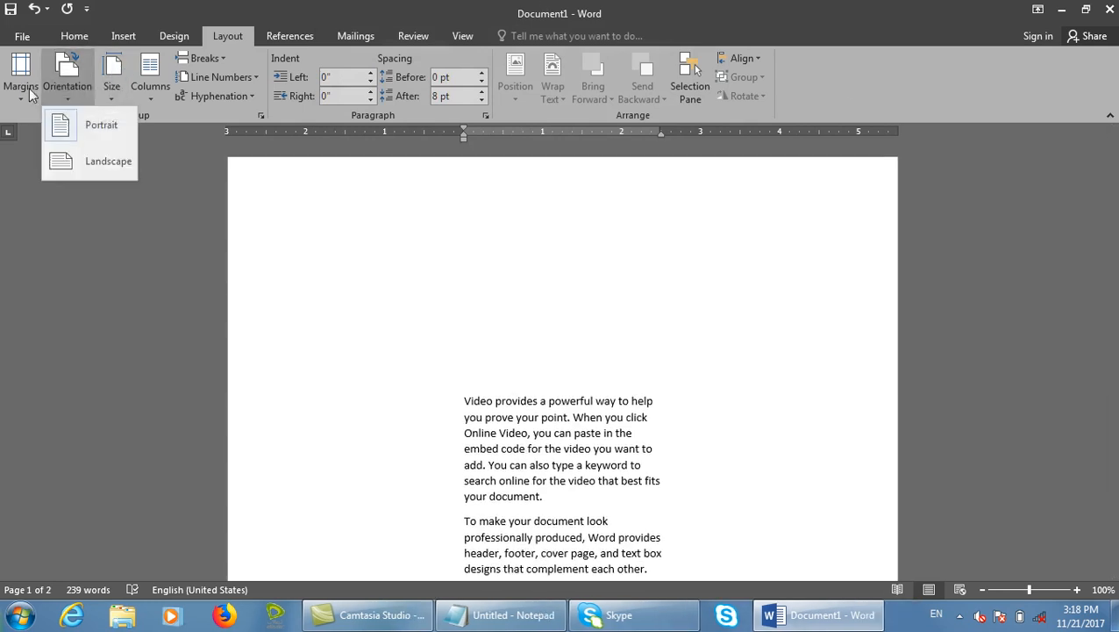
pyautogui.click(29, 88)
pyautogui.click(110, 449)
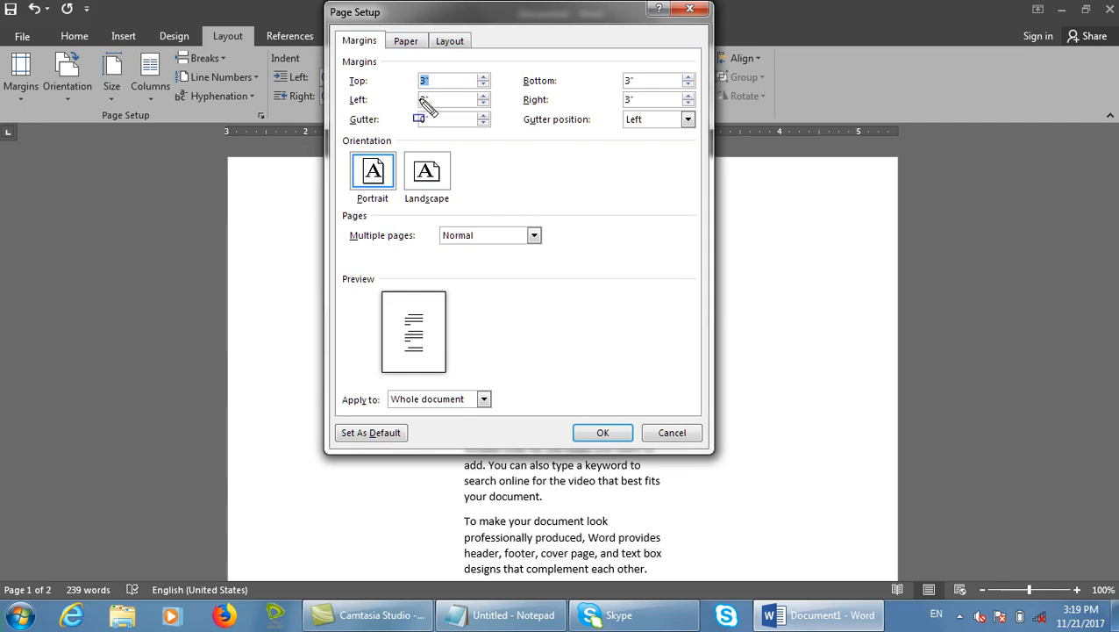
pyautogui.moveTo(407, 109); pyautogui.dragTo(500, 137)
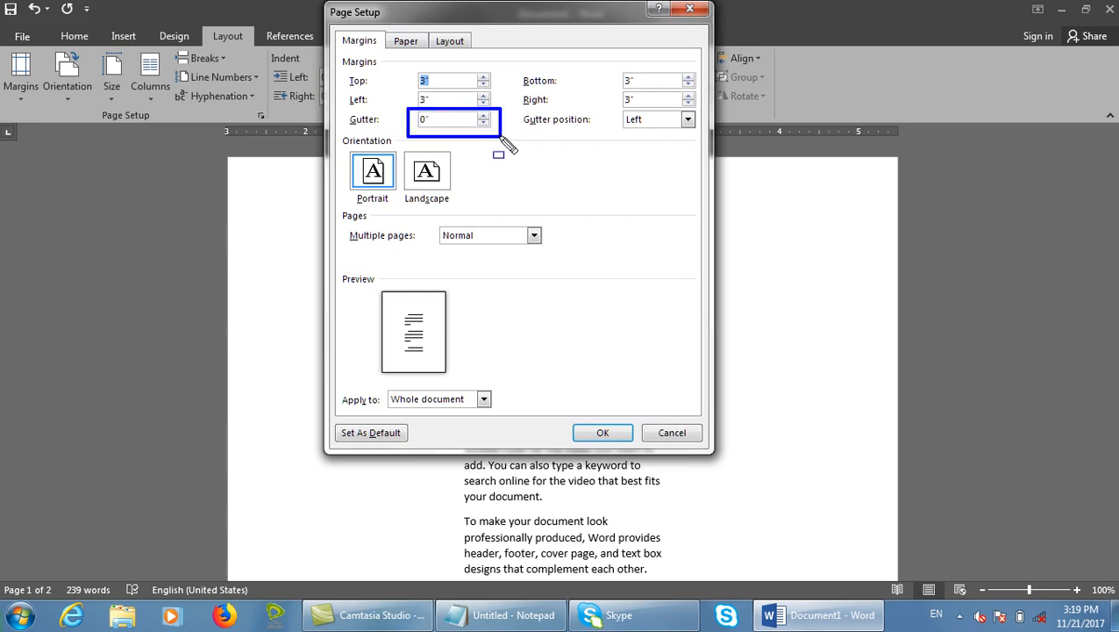
pyautogui.moveTo(503, 137); pyautogui.dragTo(502, 130)
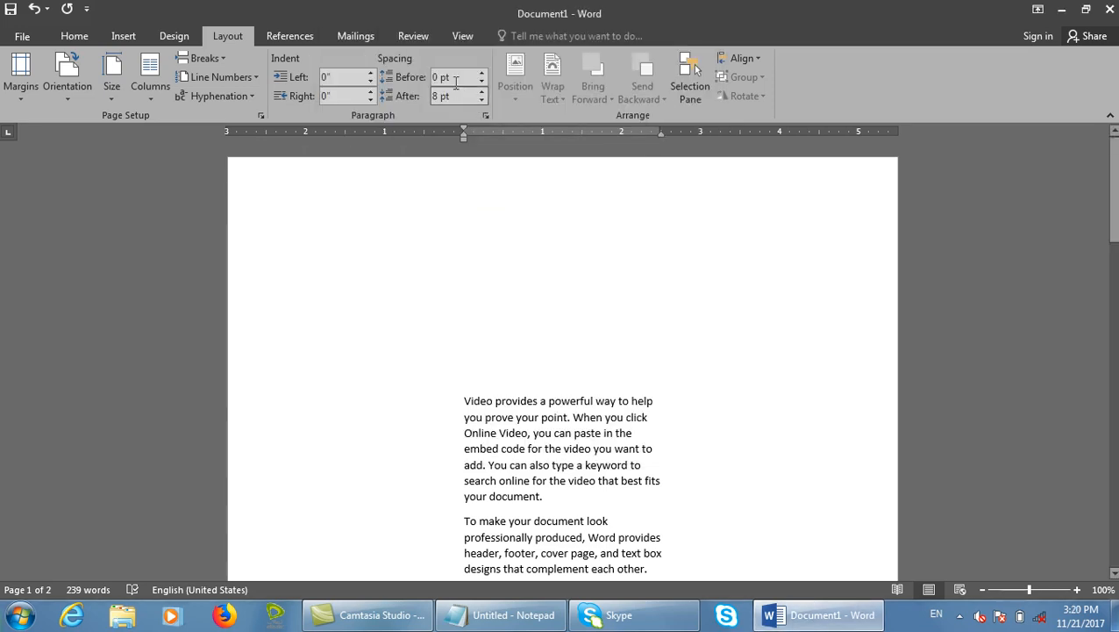
# - Close the document without saving and create a new blank document
pyautogui.hotkey('alt', 'F4')
pyautogui.press('n')
pyautogui.hotkey('ctrl', 'n')
# - Set the gutter to 2 inches in Page Setup and apply it to the whole document
pyautogui.click(228, 36)
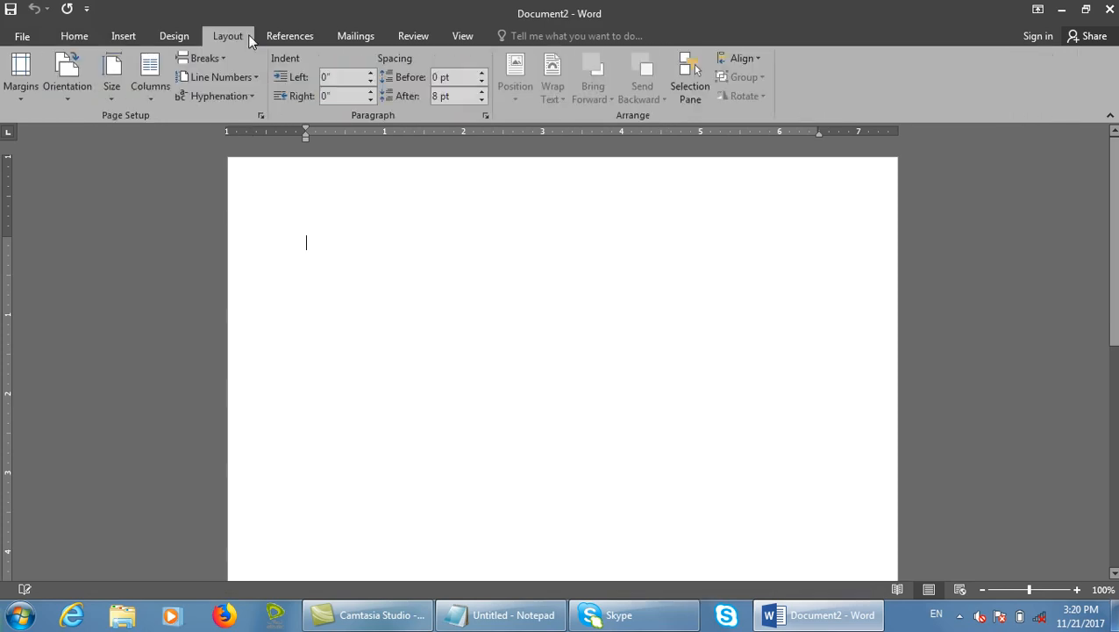
pyautogui.click(261, 115)
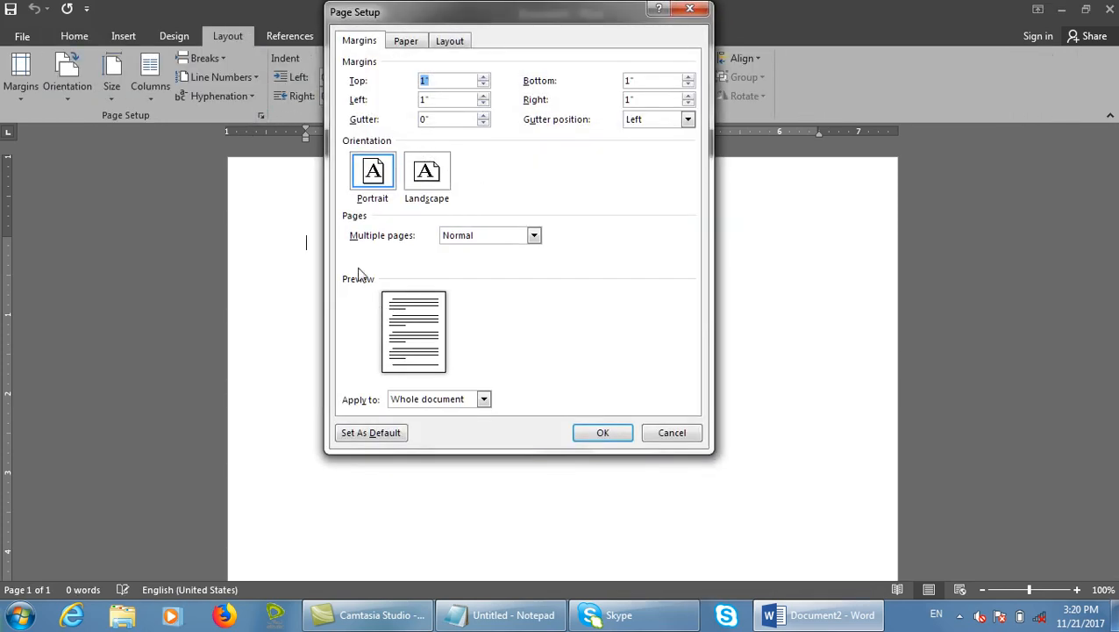
pyautogui.moveTo(365, 291)
pyautogui.mouseDown()
pyautogui.moveTo(449, 344)
pyautogui.moveTo(443, 381)
pyautogui.mouseUp()
pyautogui.moveTo(368, 280)
pyautogui.mouseDown()
pyautogui.moveTo(392, 331)
pyautogui.moveTo(392, 375)
pyautogui.mouseUp()
pyautogui.press('Escape')
pyautogui.doubleClick(442, 117)
pyautogui.write('2')
pyautogui.press('Tab')
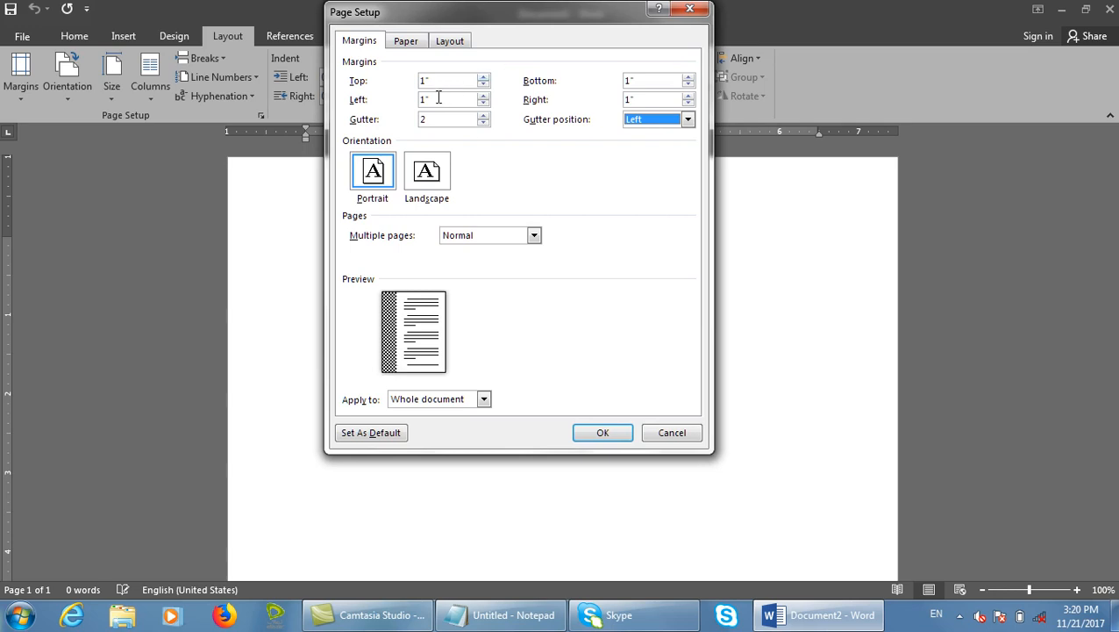
pyautogui.moveTo(436, 98); pyautogui.dragTo(392, 97)
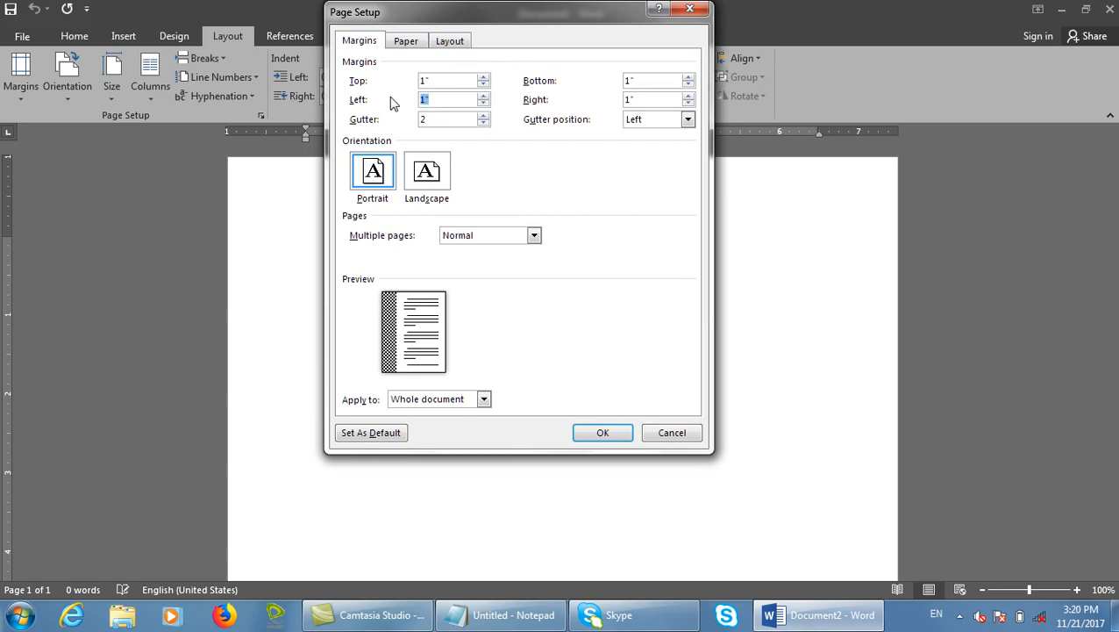
pyautogui.moveTo(448, 80); pyautogui.dragTo(405, 84)
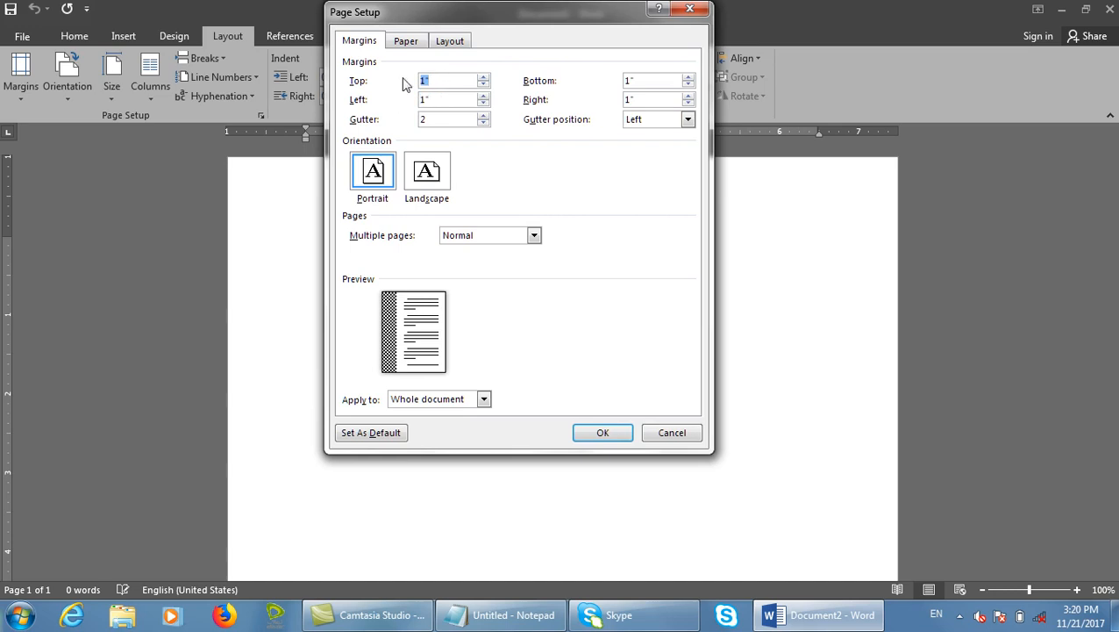
pyautogui.click(653, 83)
pyautogui.click(653, 103)
pyautogui.moveTo(654, 104); pyautogui.dragTo(616, 104)
pyautogui.click(439, 100)
pyautogui.click(603, 432)
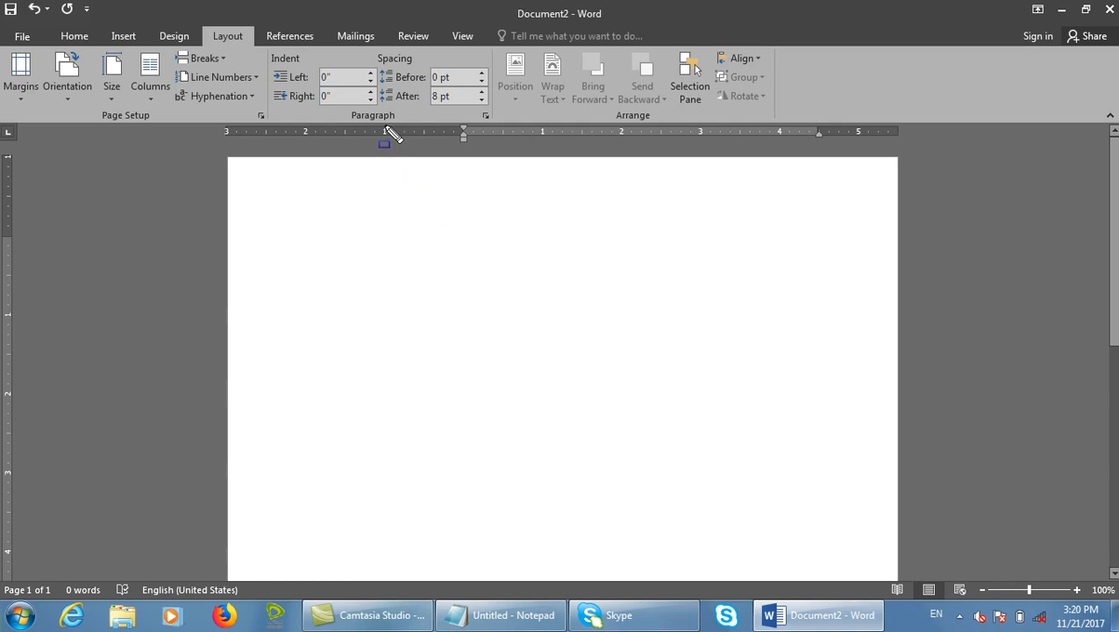
pyautogui.moveTo(382, 128); pyautogui.dragTo(464, 555)
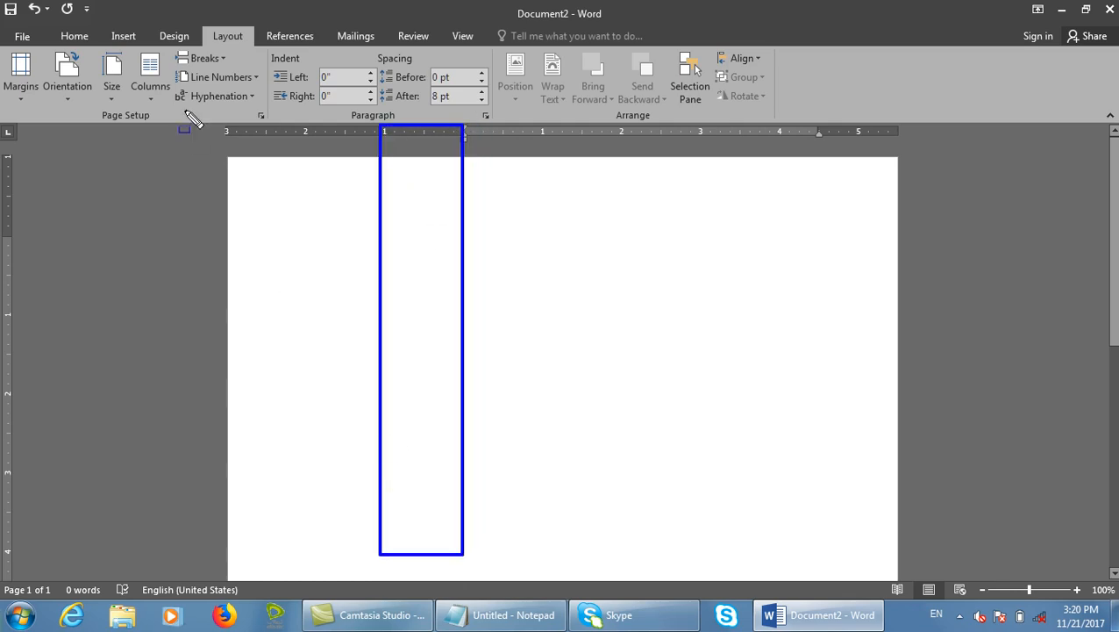
pyautogui.moveTo(219, 125); pyautogui.dragTo(383, 582)
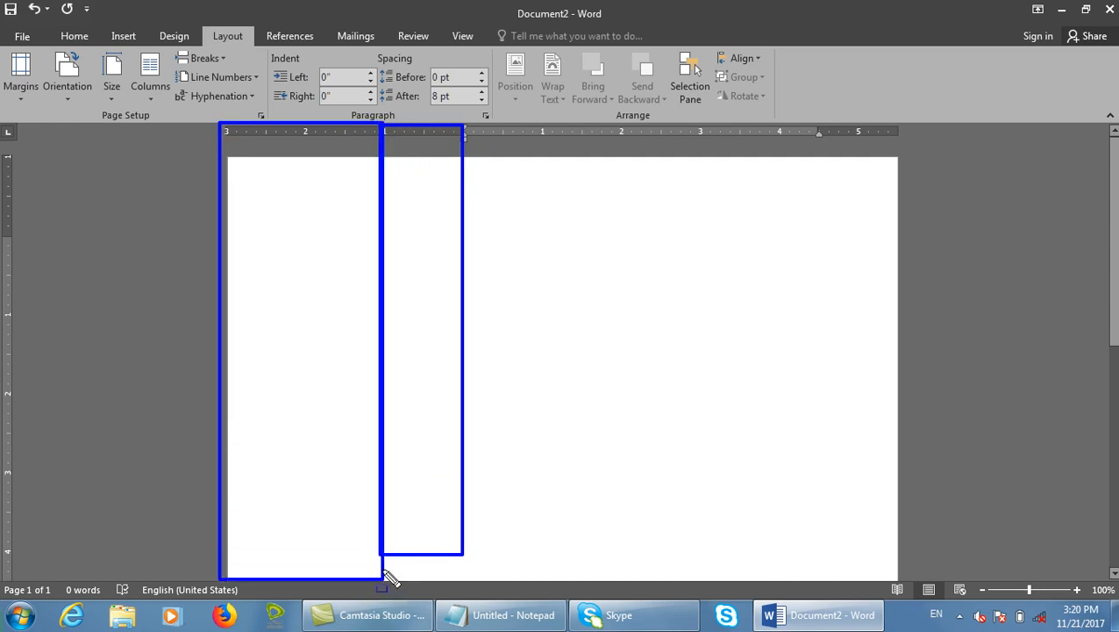
pyautogui.press('Escape')
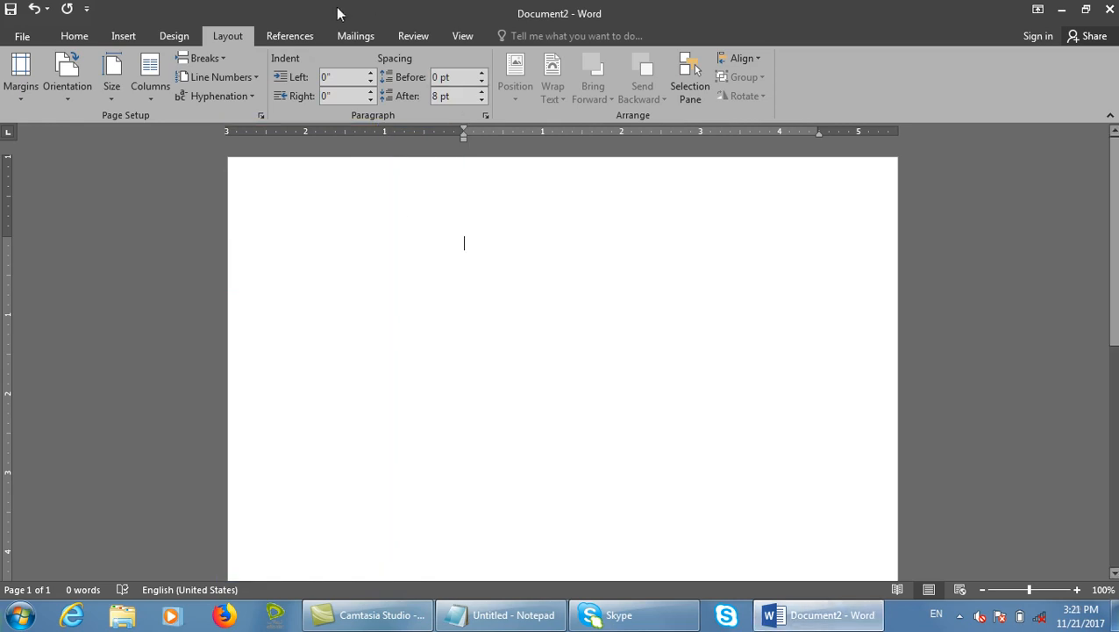
# - Try the gutter position at Right and at Top in Page Setup, and cancel without applying either
pyautogui.click(259, 116)
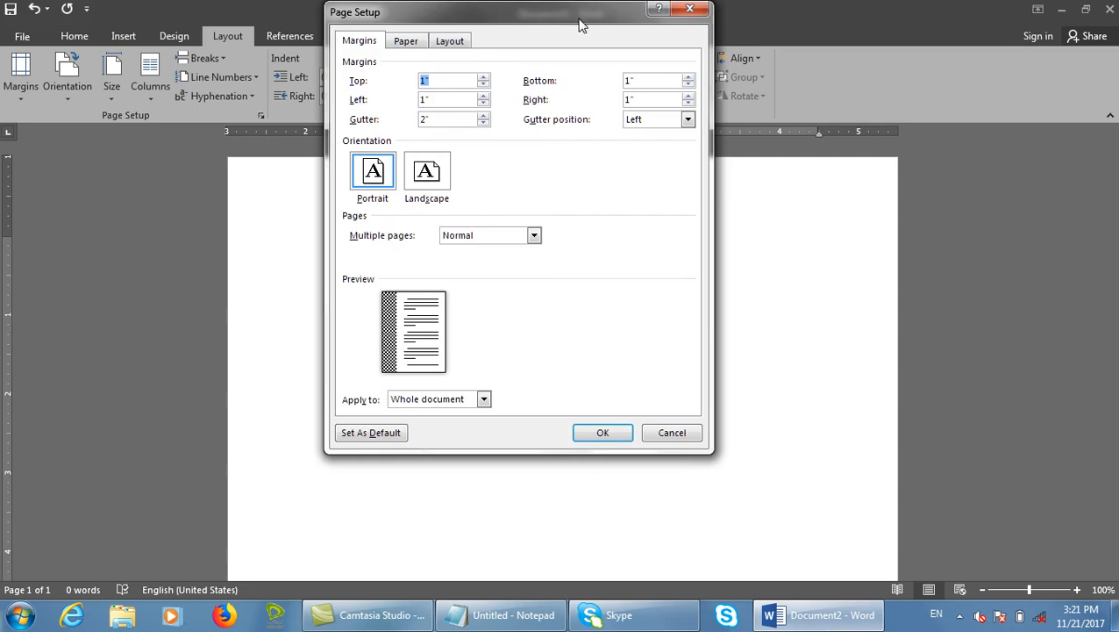
pyautogui.moveTo(566, 10); pyautogui.dragTo(719, 47)
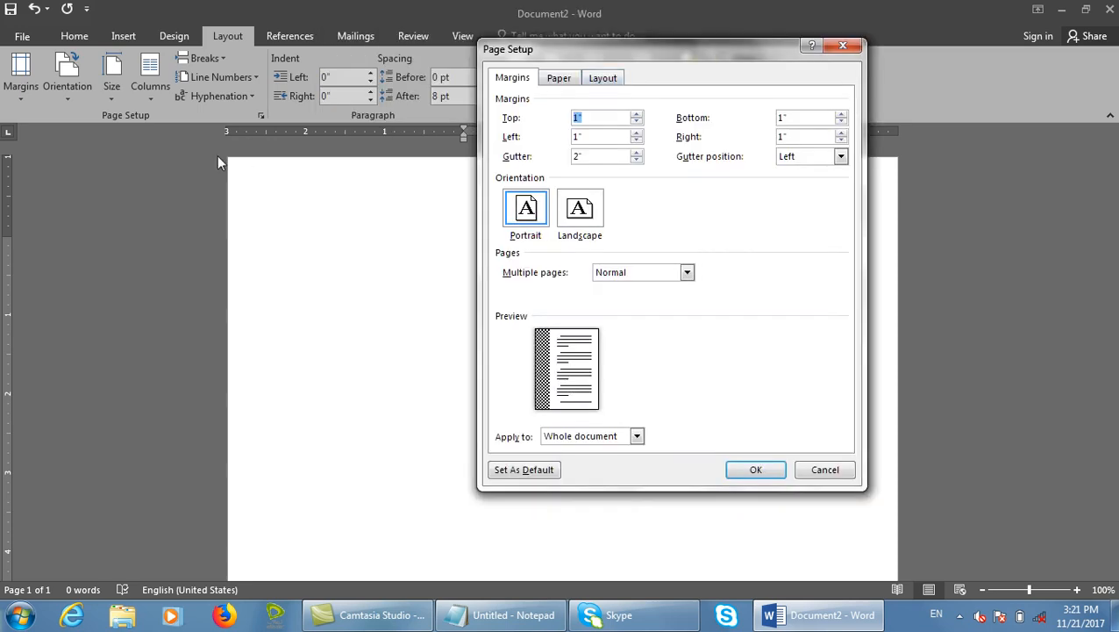
pyautogui.click(826, 142)
pyautogui.click(839, 156)
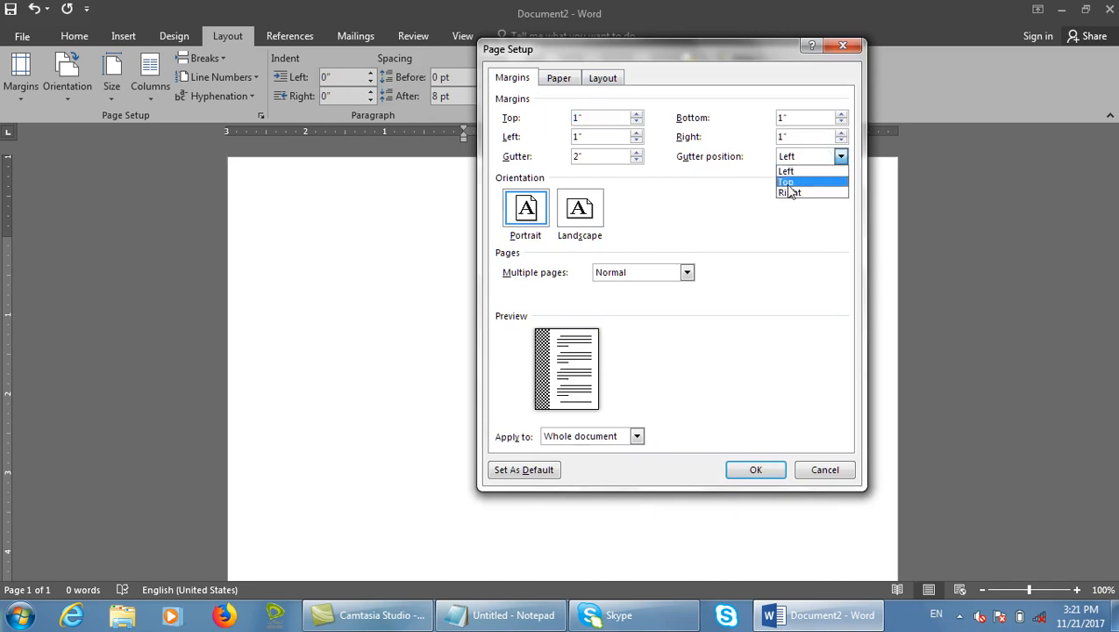
pyautogui.click(794, 193)
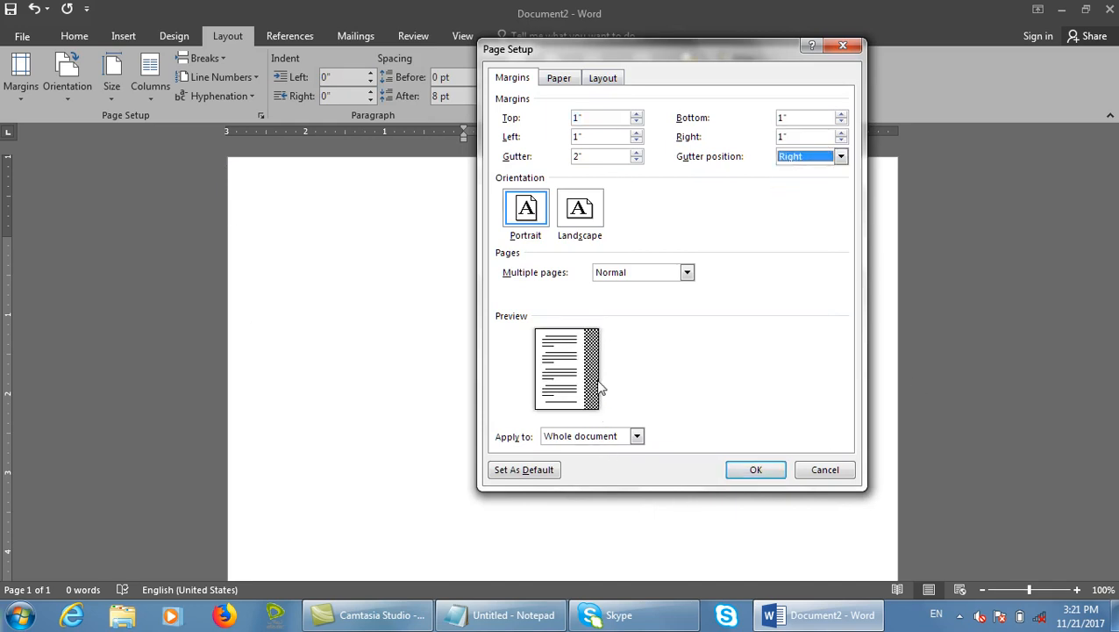
pyautogui.click(803, 162)
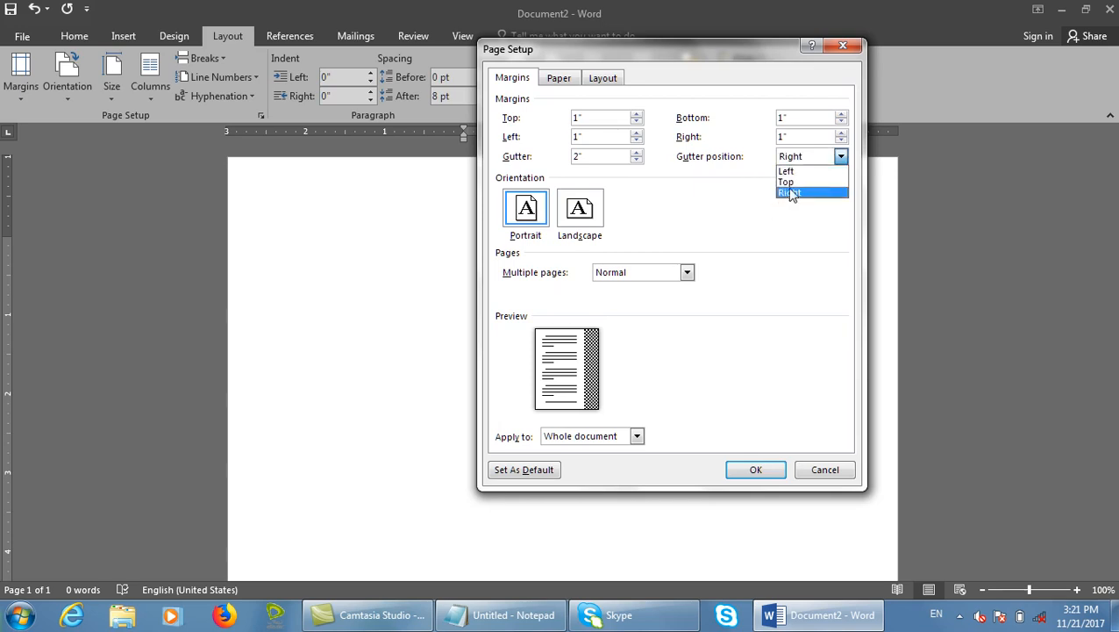
pyautogui.click(788, 182)
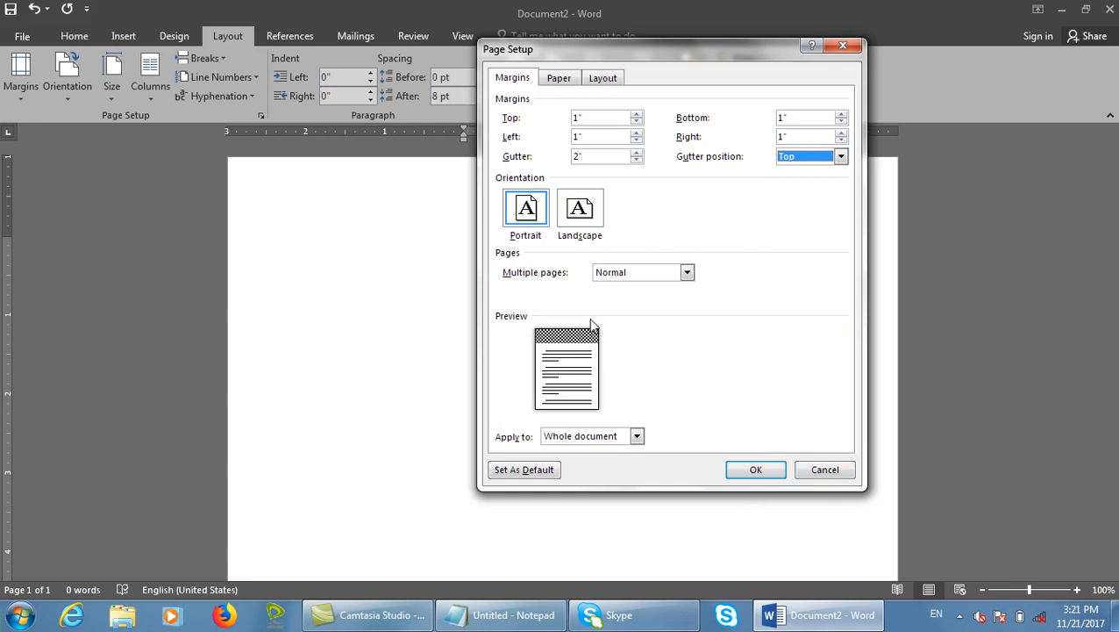
pyautogui.click(844, 469)
# - Close the gutter example document without saving it
pyautogui.click(77, 101)
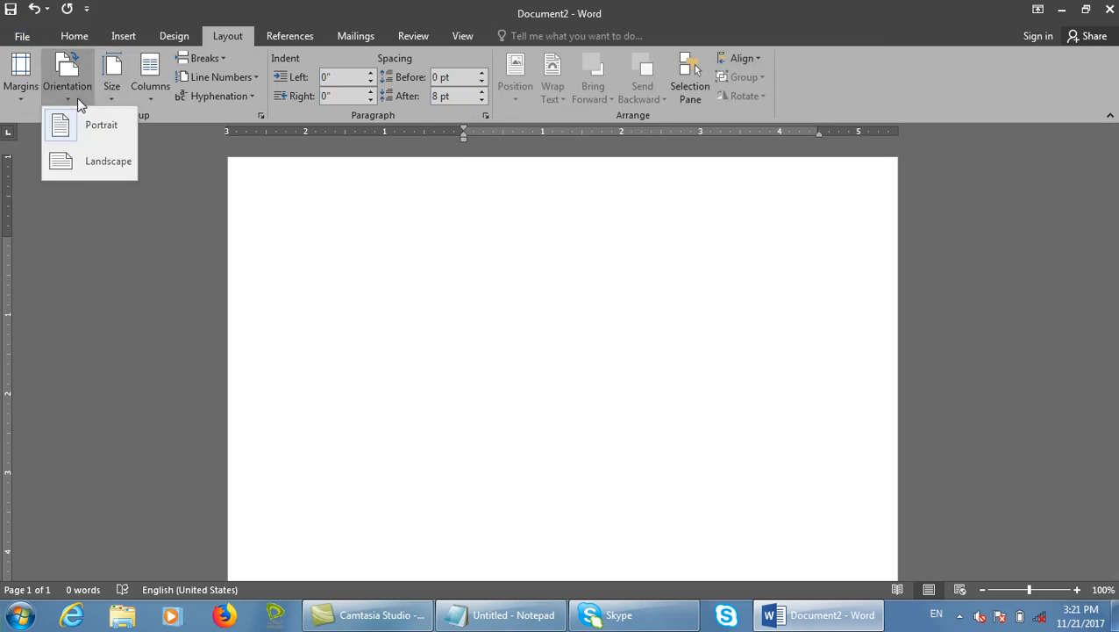
pyautogui.click(398, 444)
pyautogui.hotkey('ctrl', 'w')
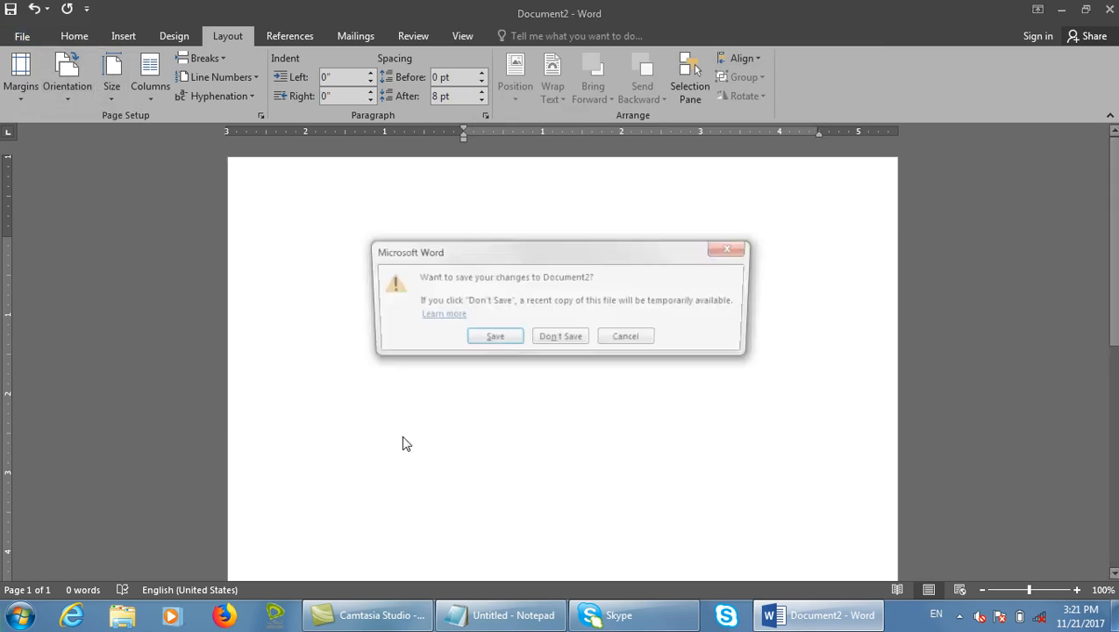
pyautogui.press('n')
# - Create a new blank document and fill it with sample paragraphs using =rand()
pyautogui.hotkey('ctrl', 'n')
pyautogui.write('=rand()')
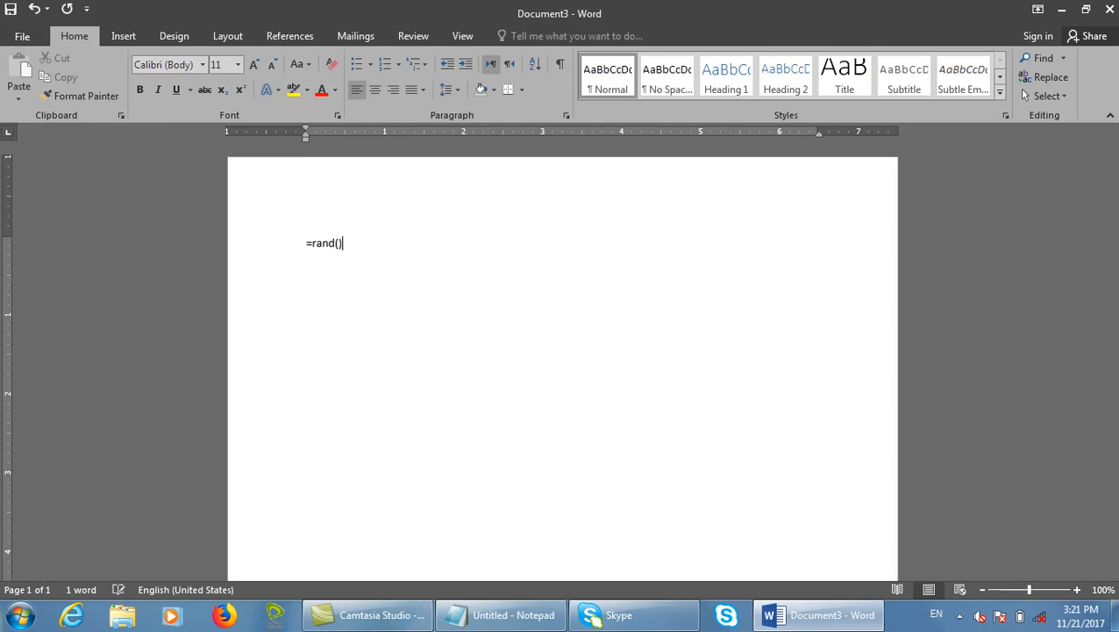
pyautogui.press('Return')
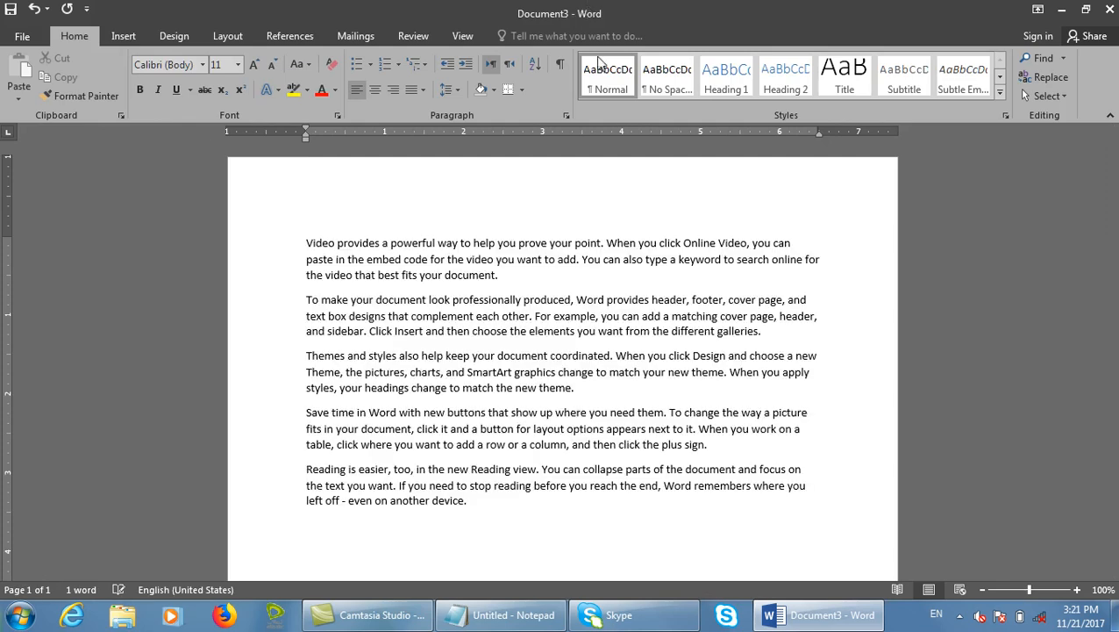
# - Preview the portrait page for printing, review the orientation options, and confirm Page Setup with Portrait orientation
pyautogui.hotkey('ctrl', 'p')
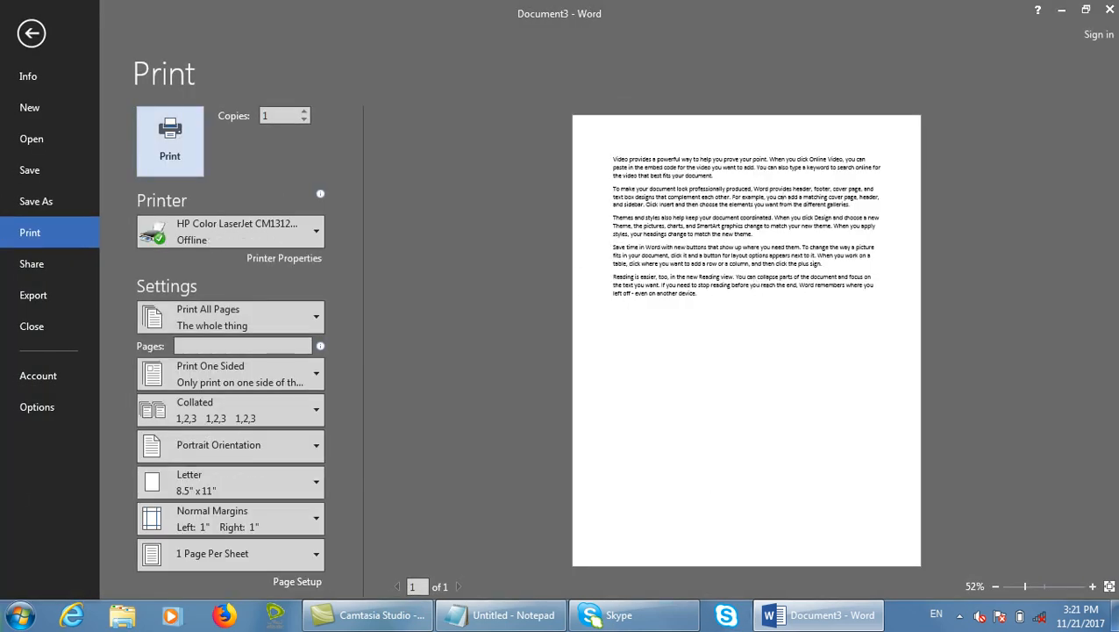
pyautogui.press('Escape')
pyautogui.click(227, 36)
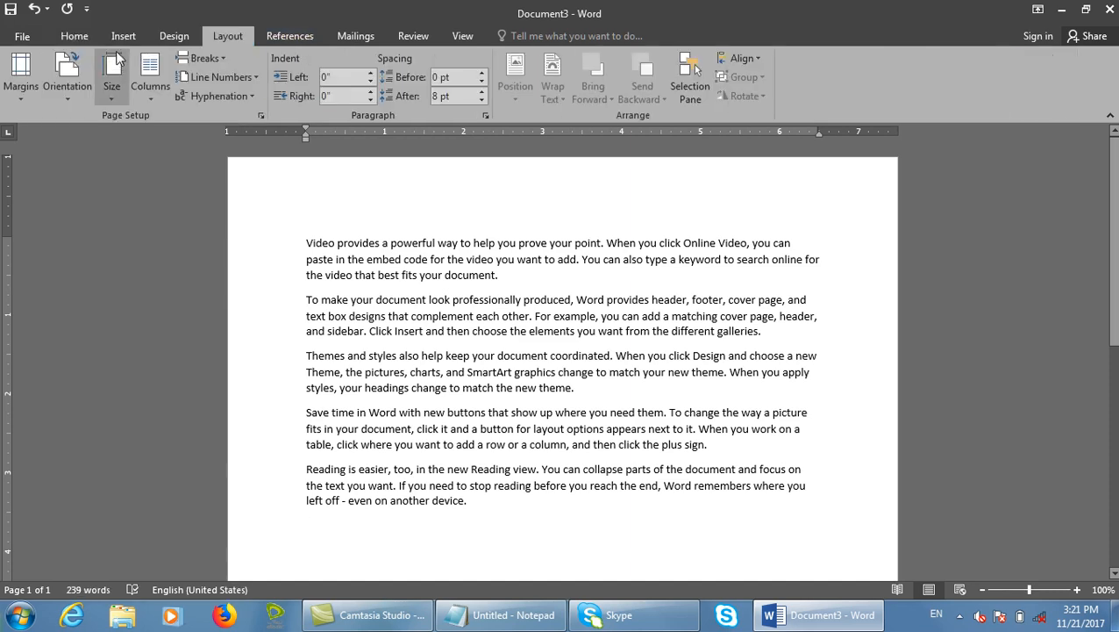
pyautogui.click(67, 77)
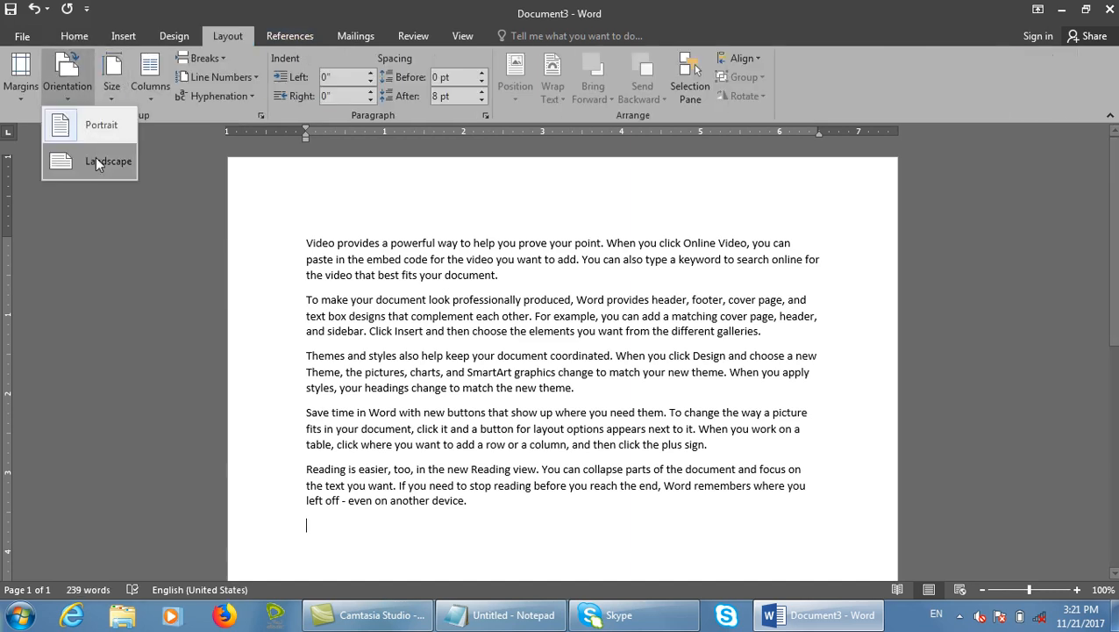
pyautogui.click(261, 116)
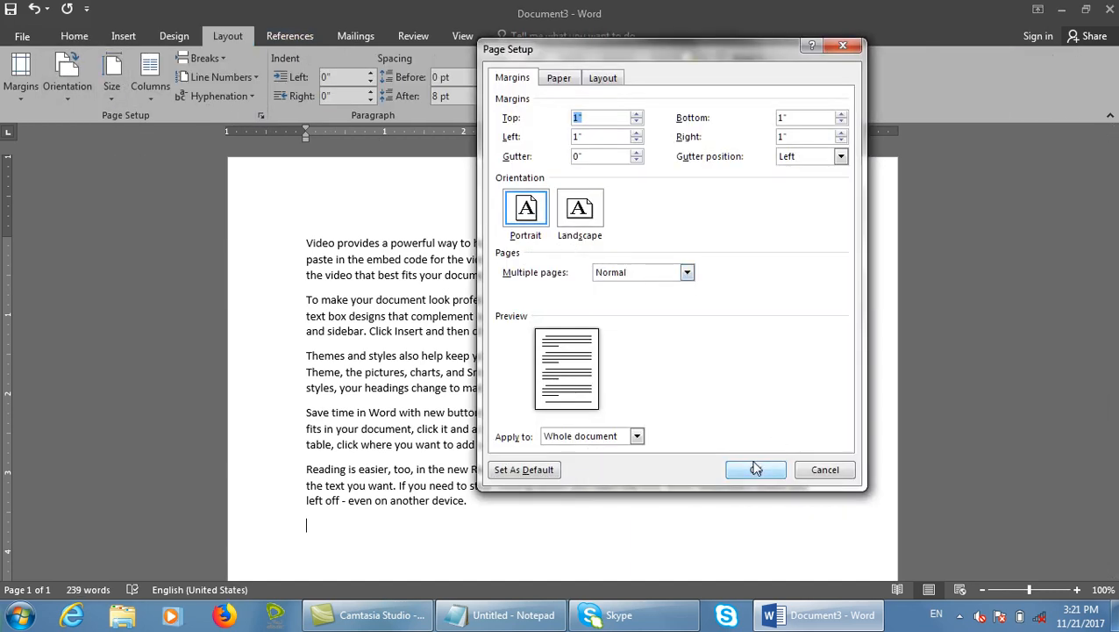
pyautogui.click(756, 469)
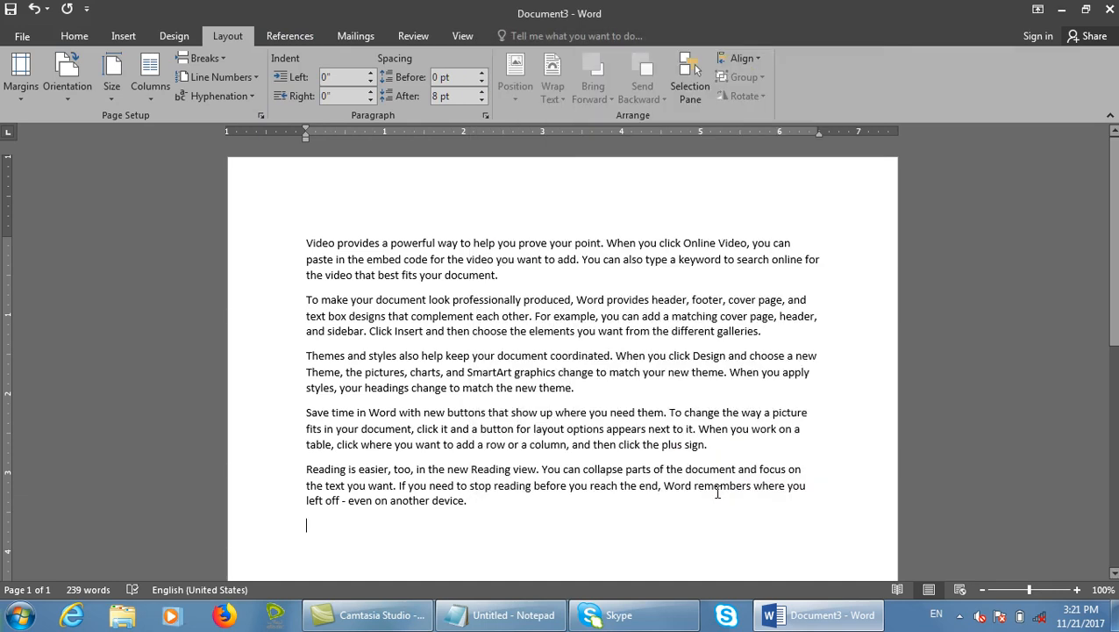
pyautogui.hotkey('ctrl', 'p')
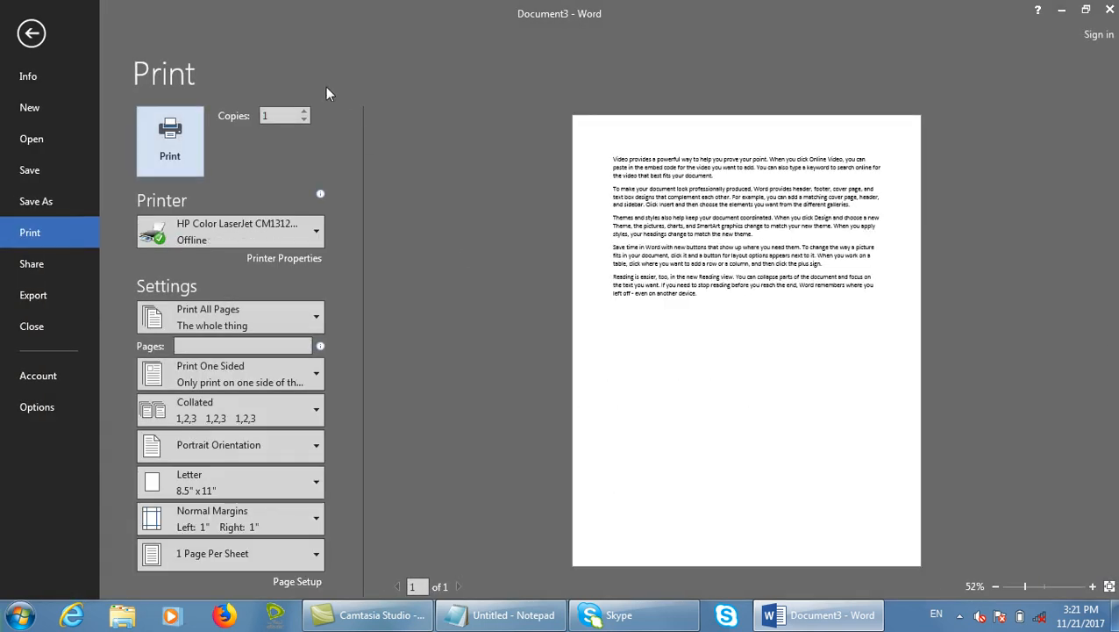
pyautogui.press('Escape')
# - Apply Landscape orientation to the whole document in Page Setup and check the print preview
pyautogui.click(260, 115)
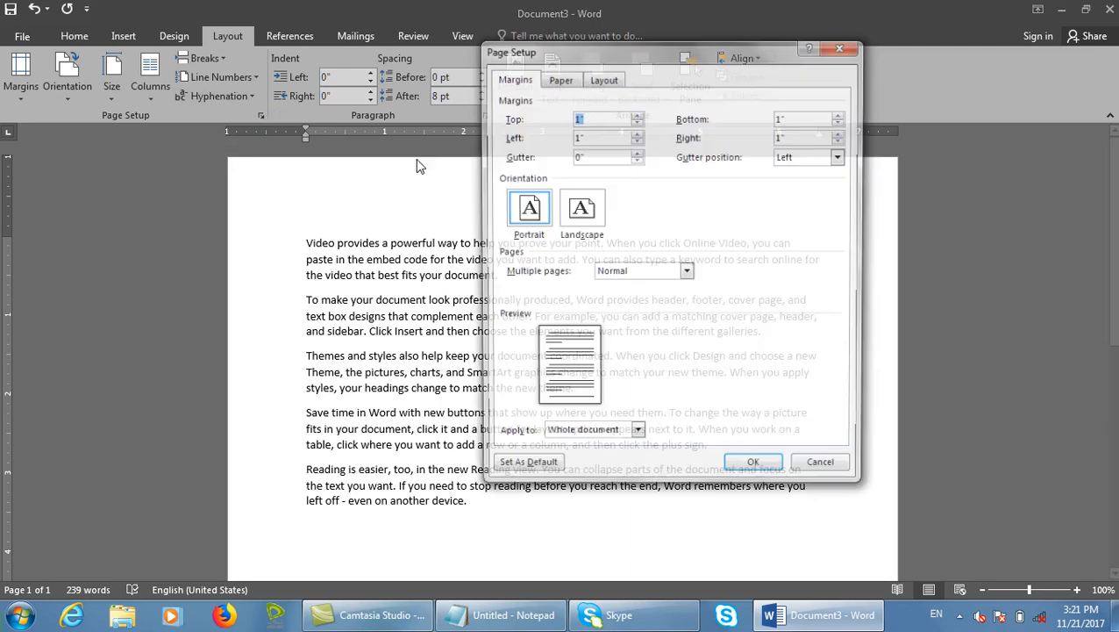
pyautogui.click(579, 209)
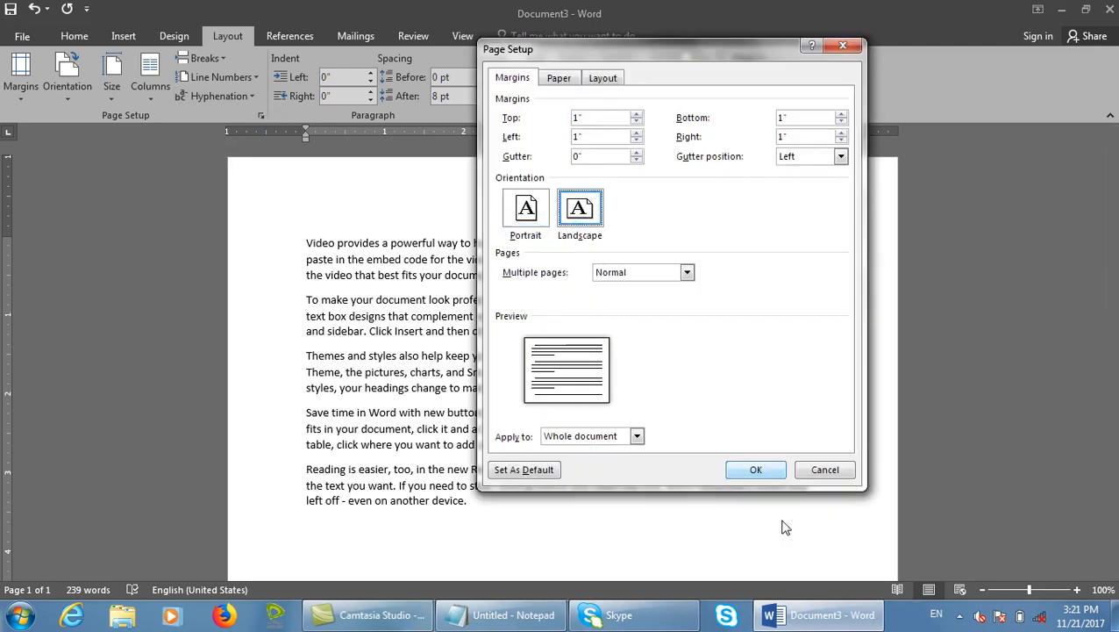
pyautogui.click(770, 477)
pyautogui.hotkey('ctrl', 'p')
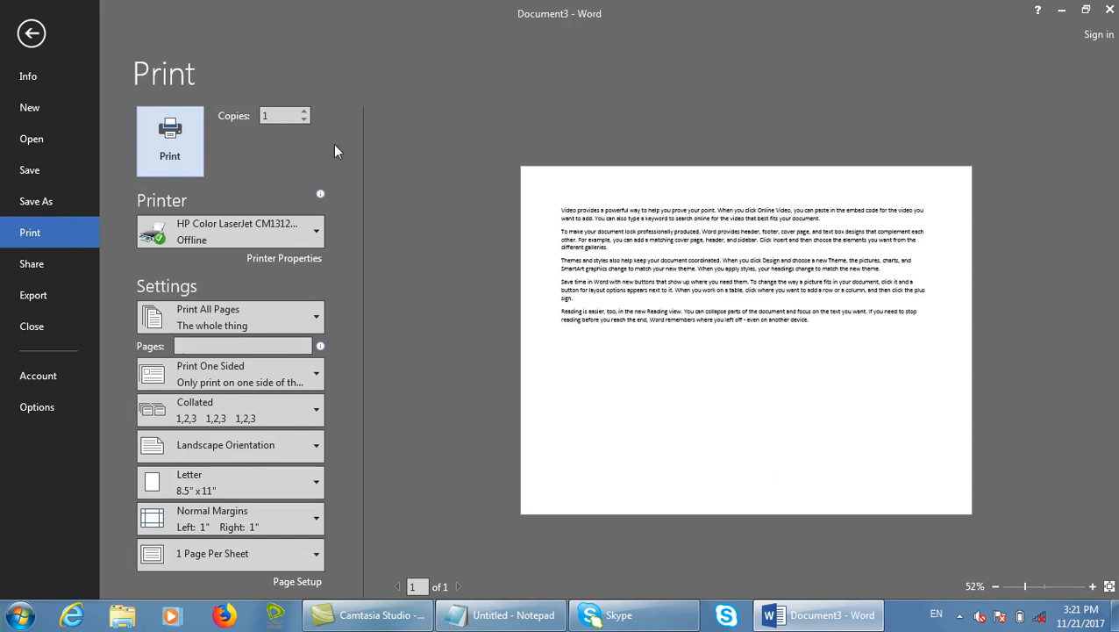
pyautogui.press('Escape')
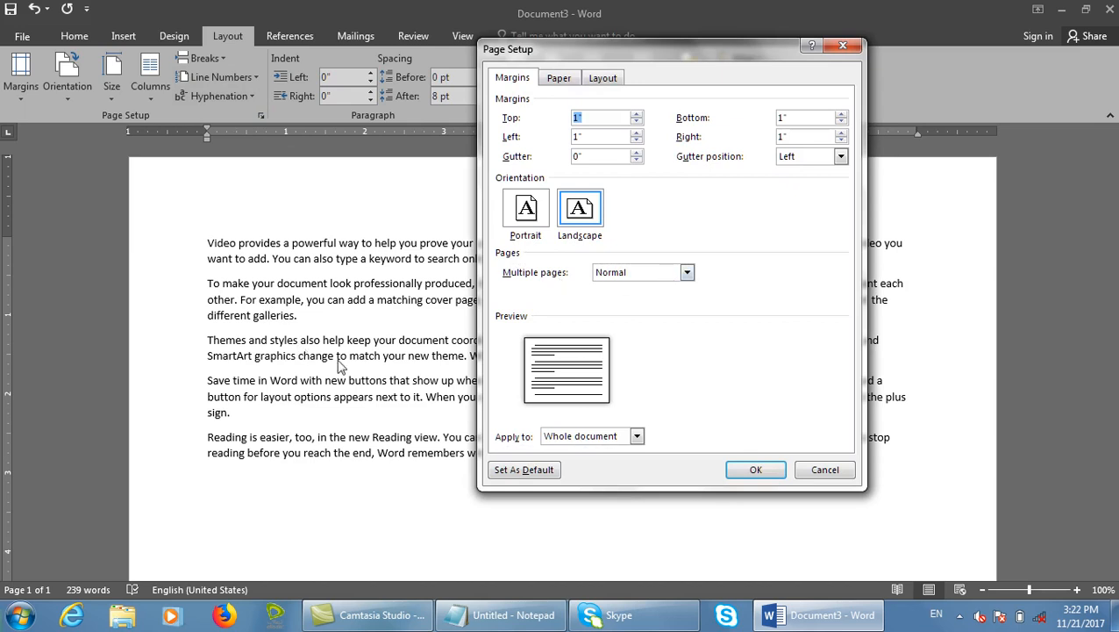
pyautogui.click(824, 468)
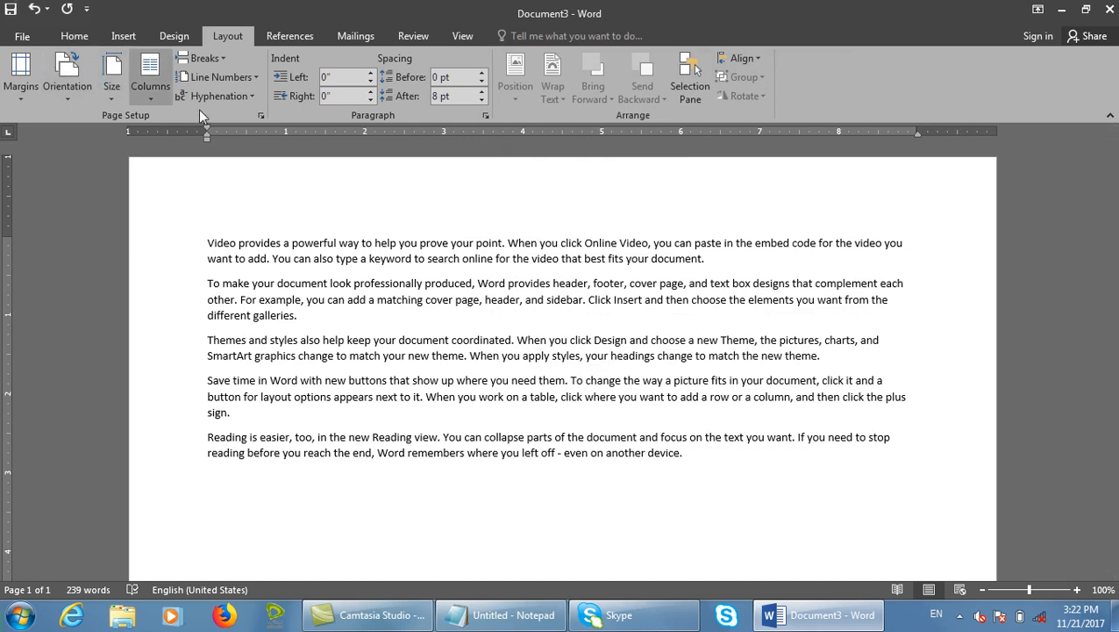
# - Try Mirror margins for multiple pages in Page Setup on the landscape document, and cancel the dialog
pyautogui.click(261, 115)
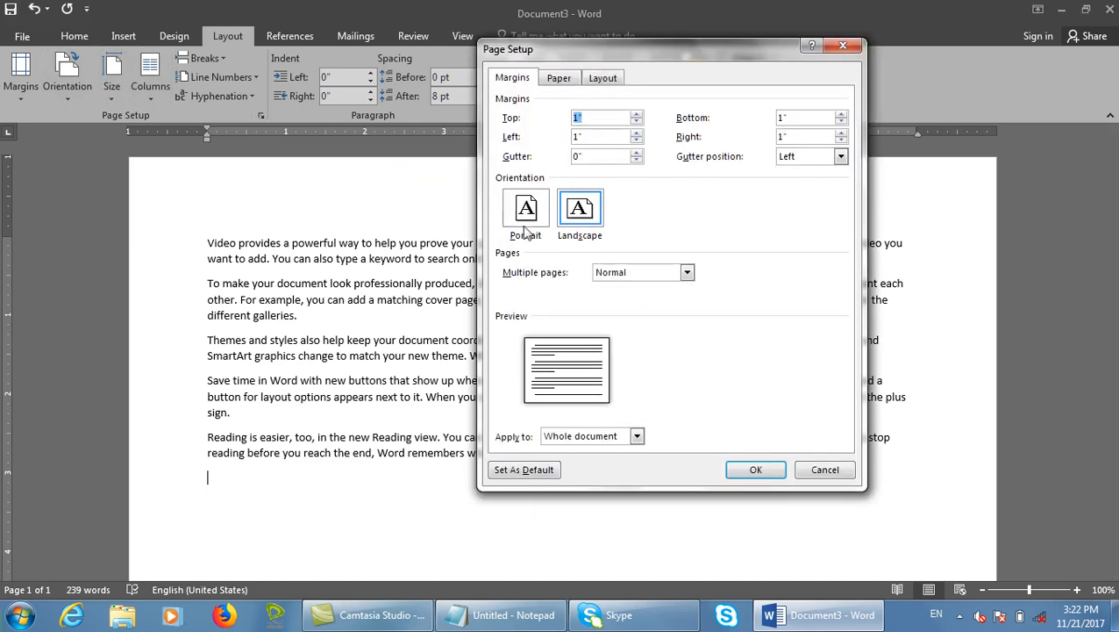
pyautogui.click(657, 273)
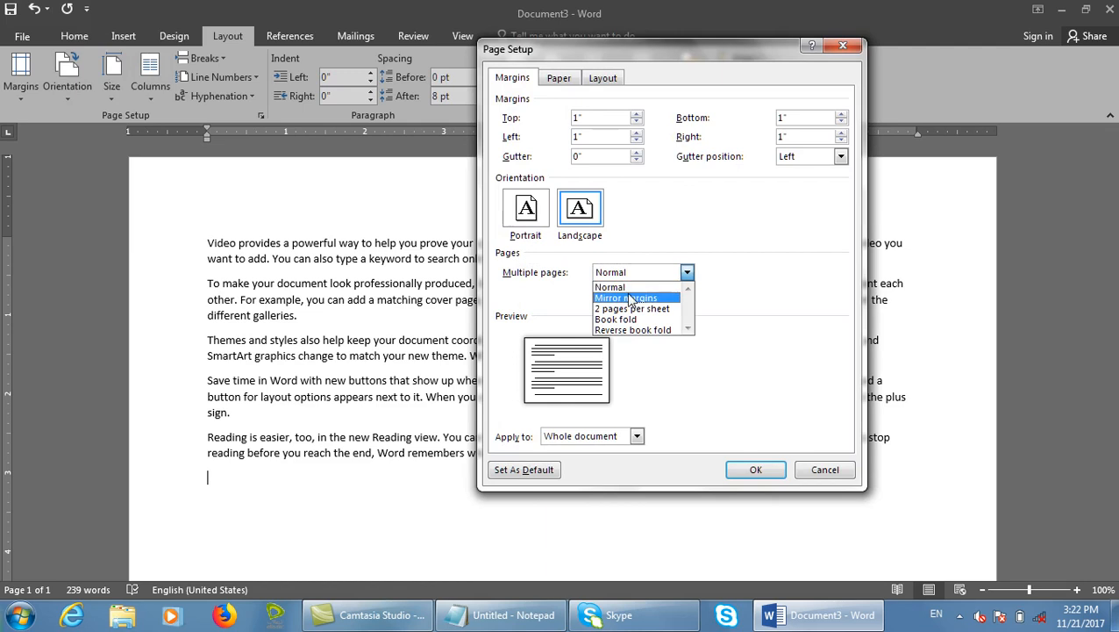
pyautogui.click(653, 298)
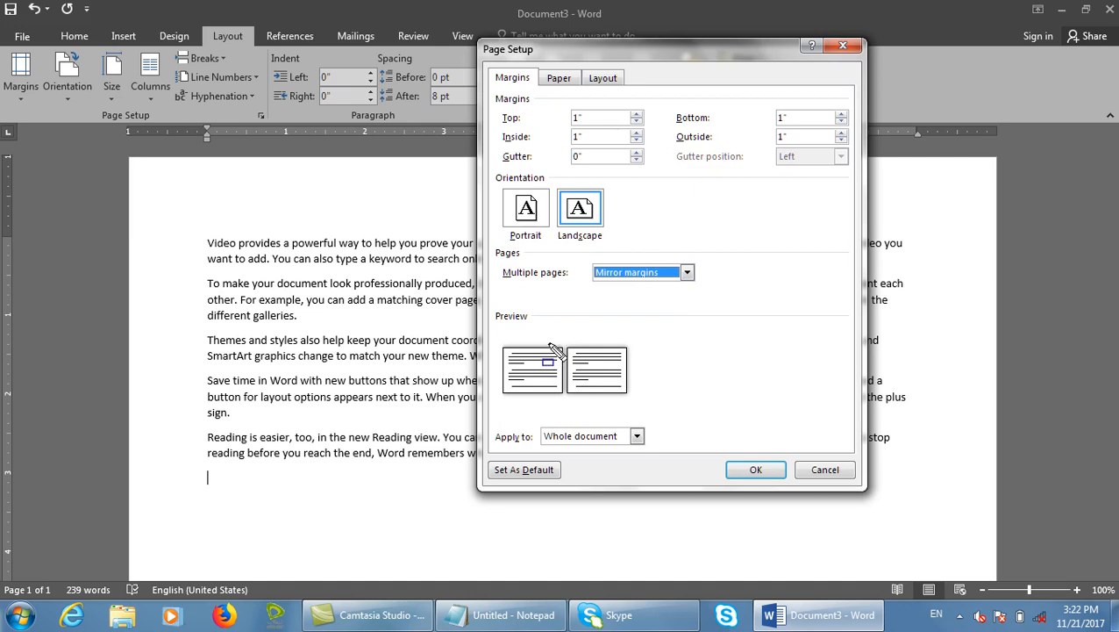
pyautogui.moveTo(554, 342); pyautogui.dragTo(575, 410)
pyautogui.click(844, 469)
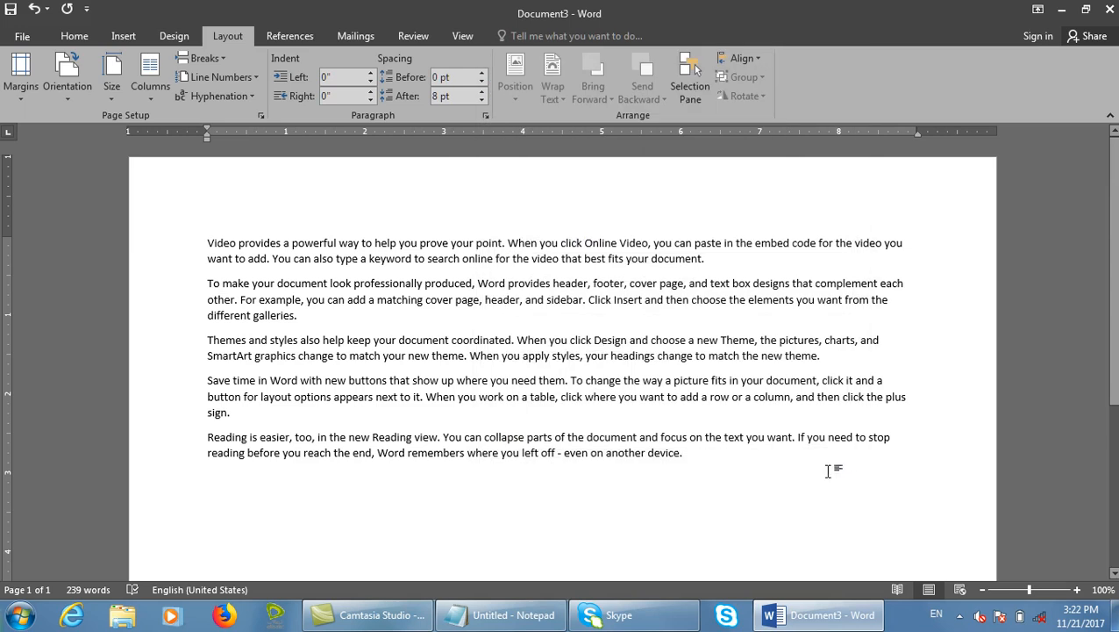
# - Close the landscape document without saving, and fill a new blank document with sample paragraphs using =rand(230)
pyautogui.hotkey('ctrl', 'w')
pyautogui.press('n')
pyautogui.hotkey('ctrl', 'n')
pyautogui.write('=ra')
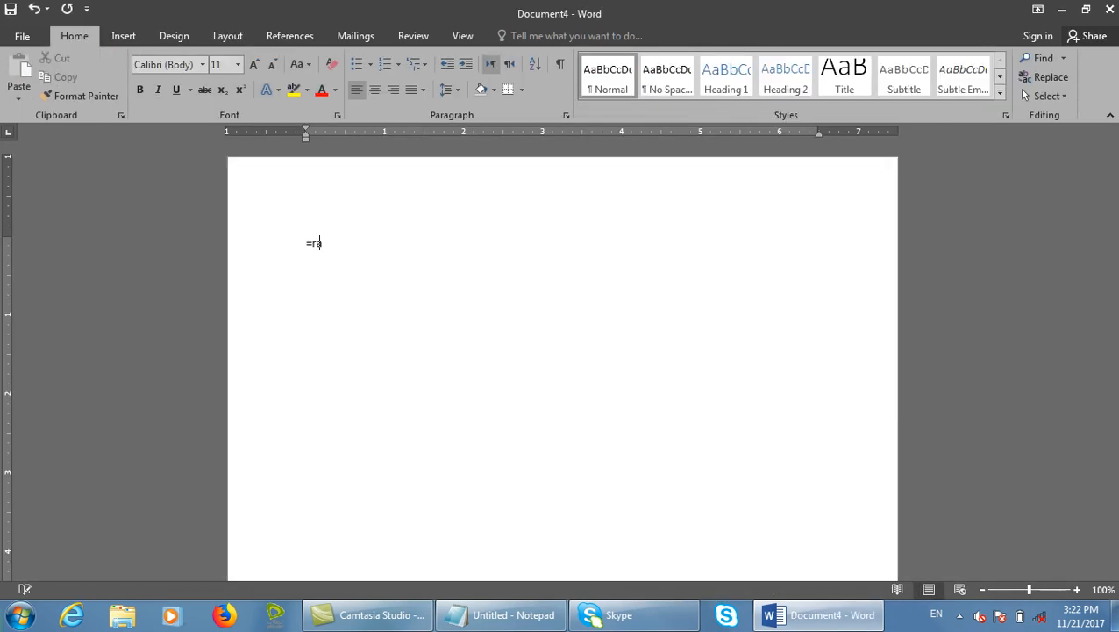
pyautogui.write('nd(230)')
pyautogui.press('Return')
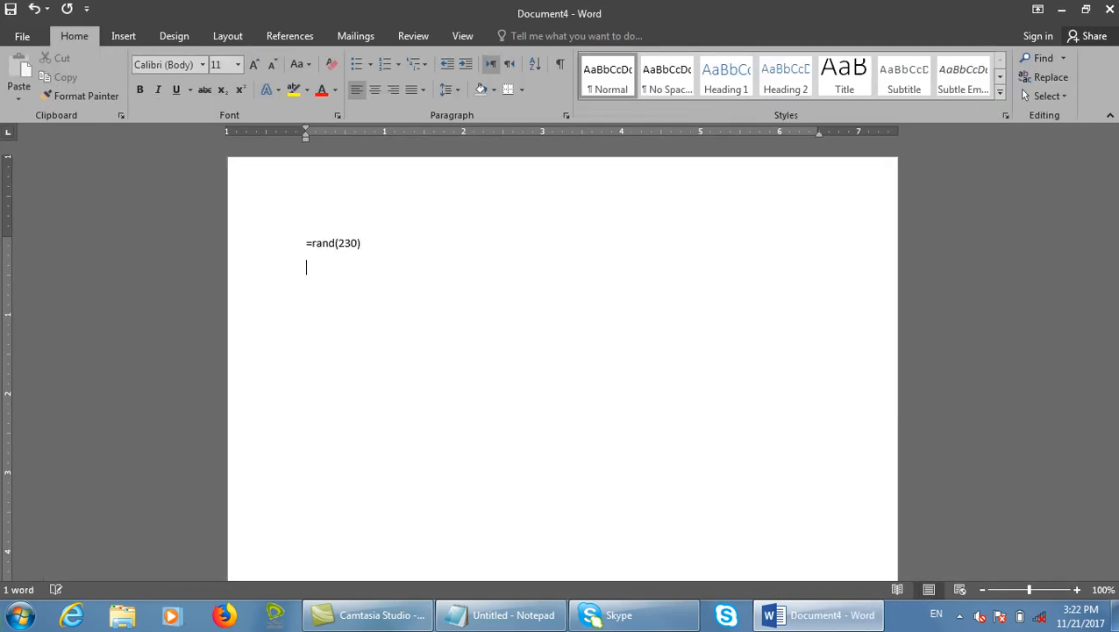
pyautogui.scroll(15, 829, 471)
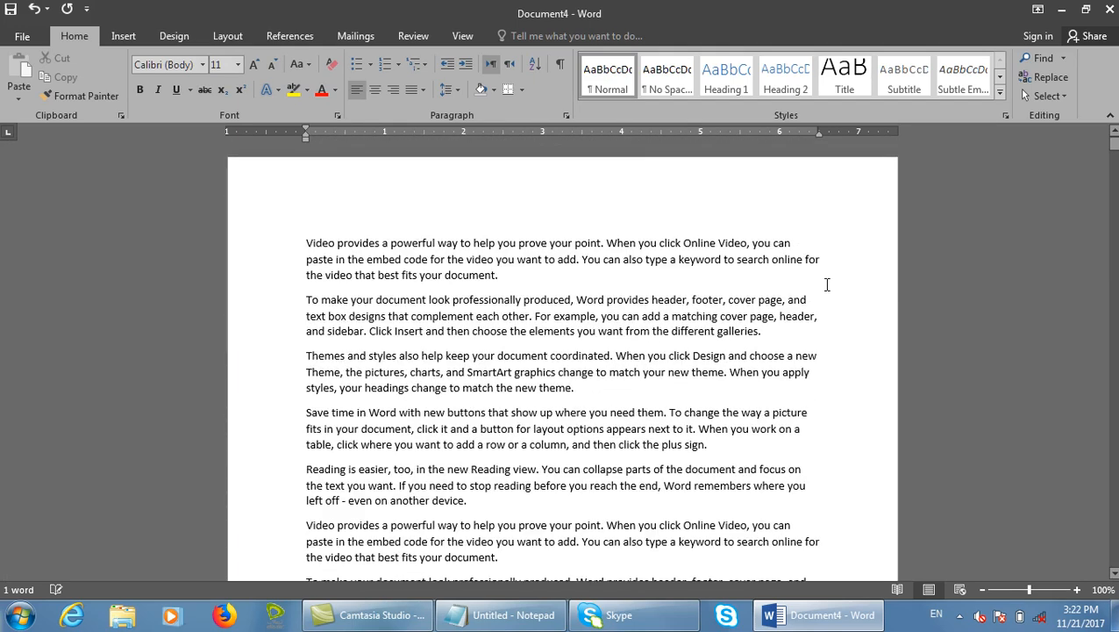
# - Apply Mirror margins to the whole document in Page Setup, checking the print preview before and after
pyautogui.hotkey('ctrl', 'p')
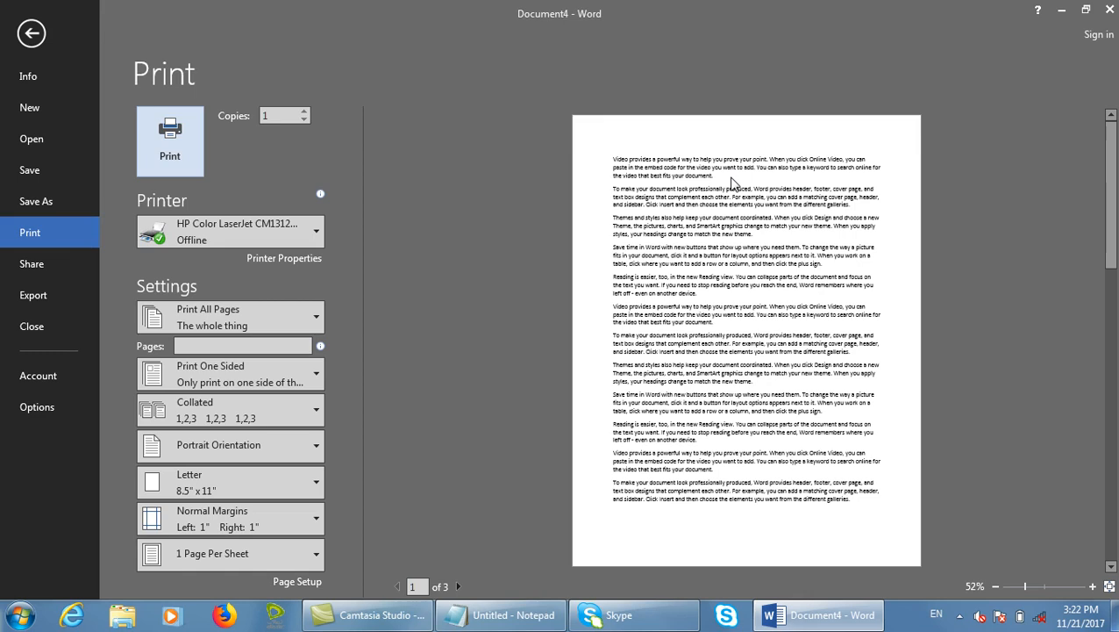
pyautogui.press('Escape')
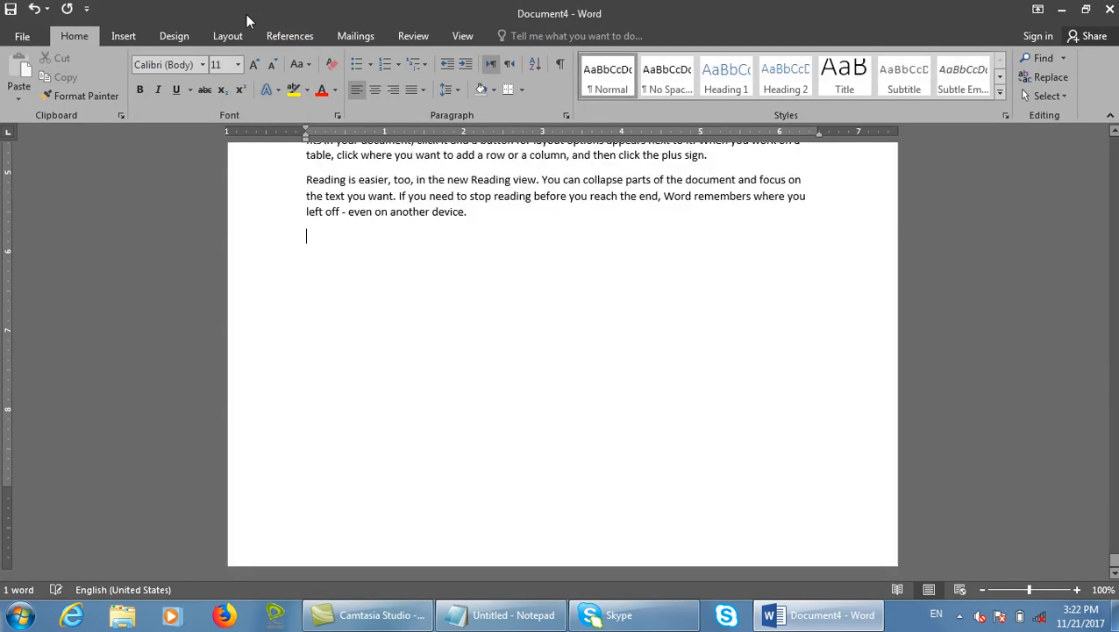
pyautogui.click(227, 36)
pyautogui.click(261, 113)
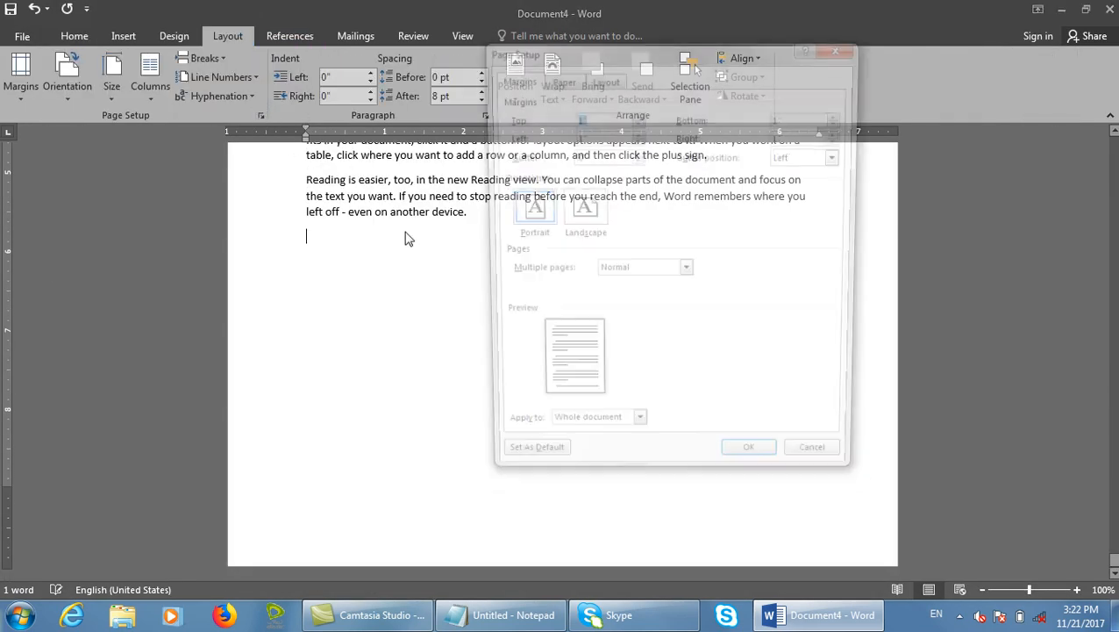
pyautogui.click(687, 272)
pyautogui.click(625, 299)
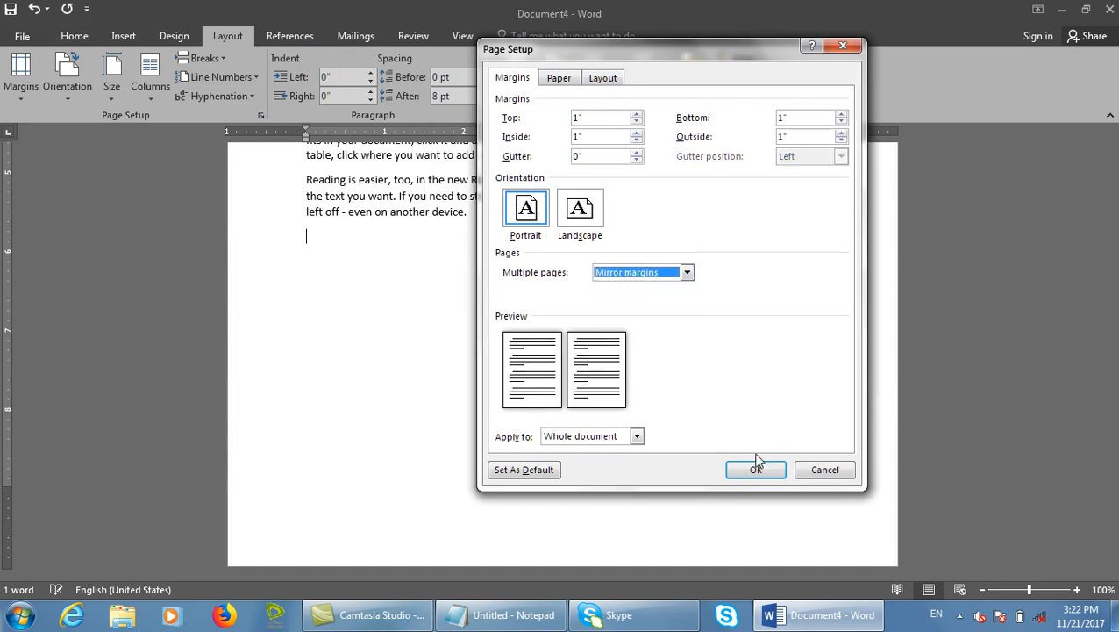
pyautogui.click(756, 468)
pyautogui.hotkey('ctrl', 'p')
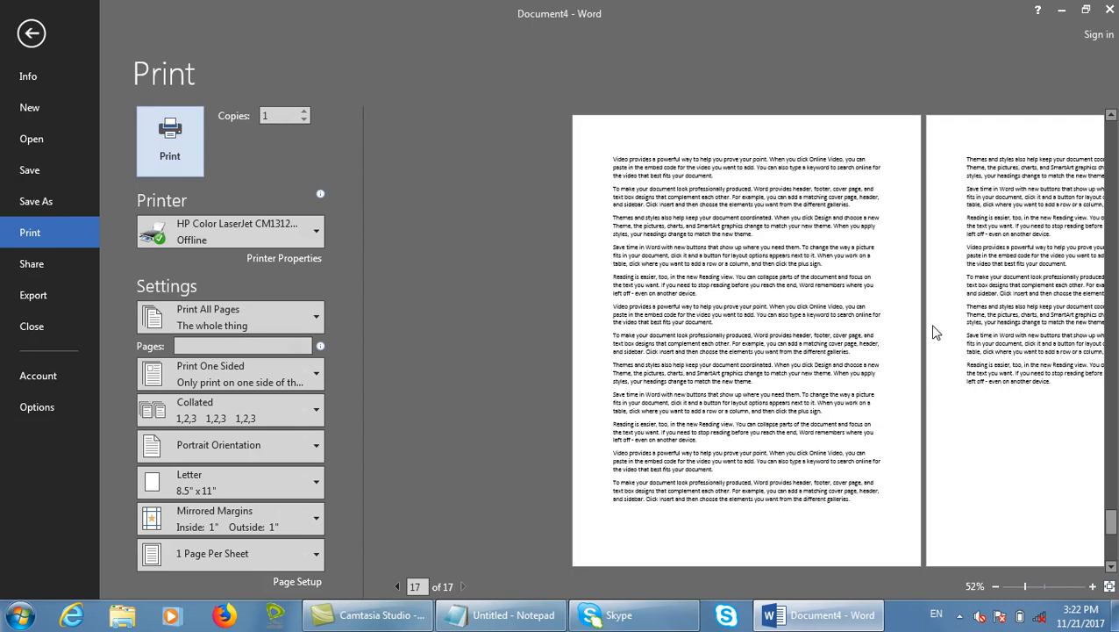
pyautogui.press('Escape')
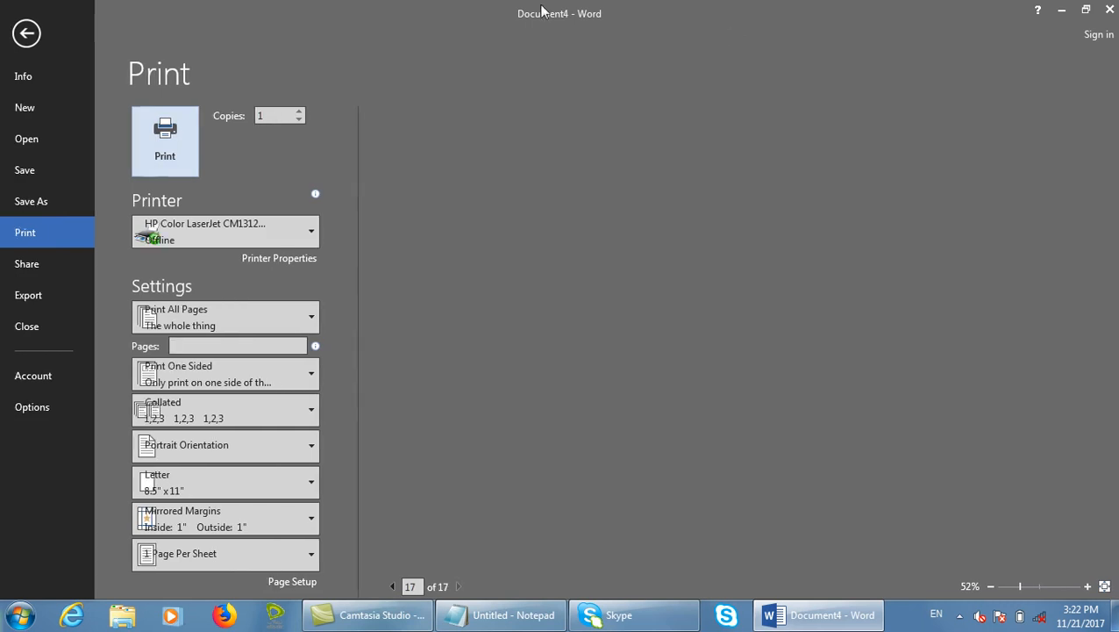
# - Set multiple pages to 2 pages per sheet for the whole document and open the print preview
pyautogui.click(261, 115)
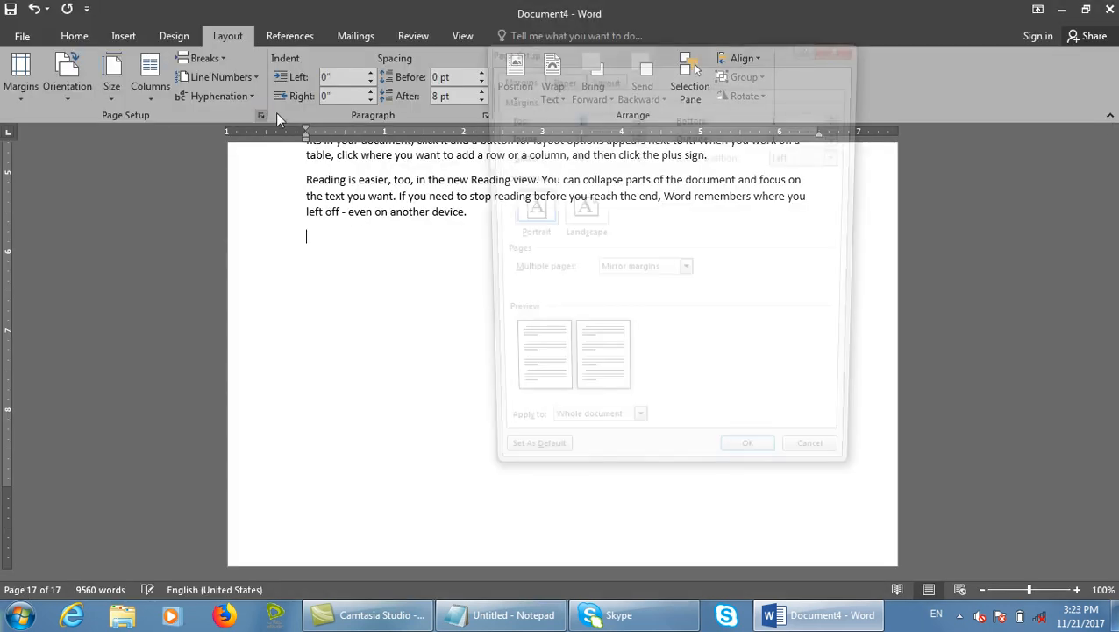
pyautogui.click(601, 273)
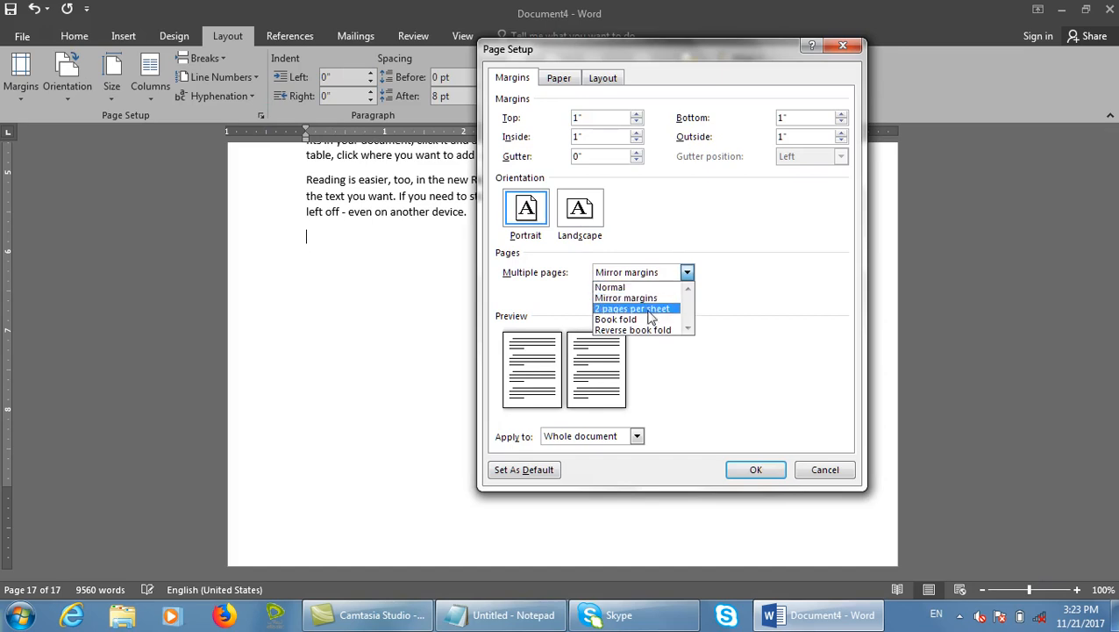
pyautogui.click(650, 316)
pyautogui.click(745, 469)
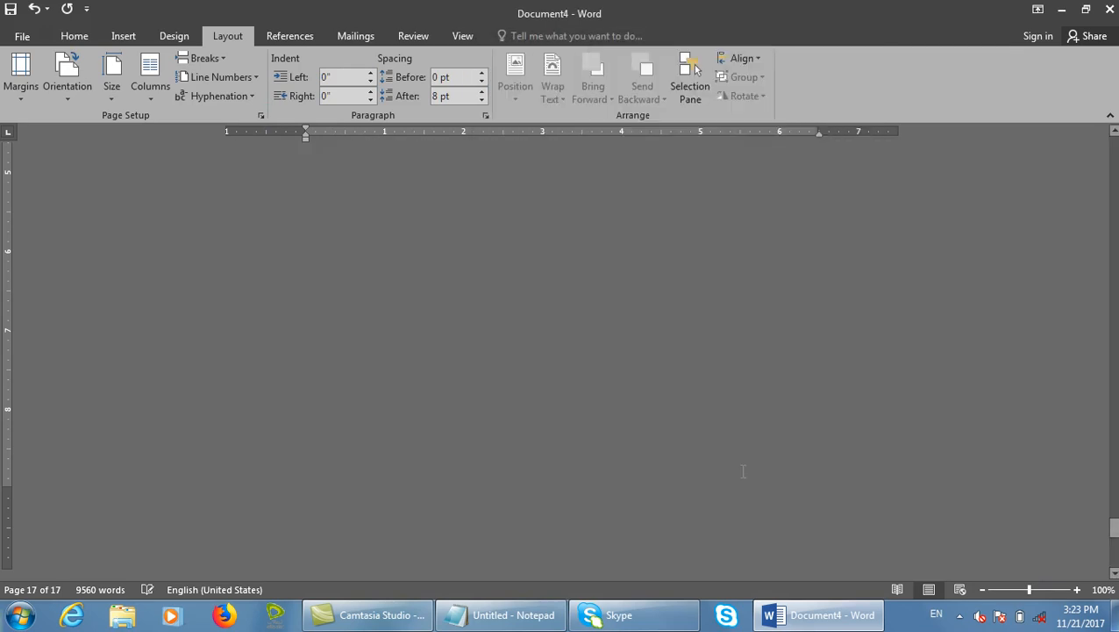
pyautogui.hotkey('ctrl', 'p')
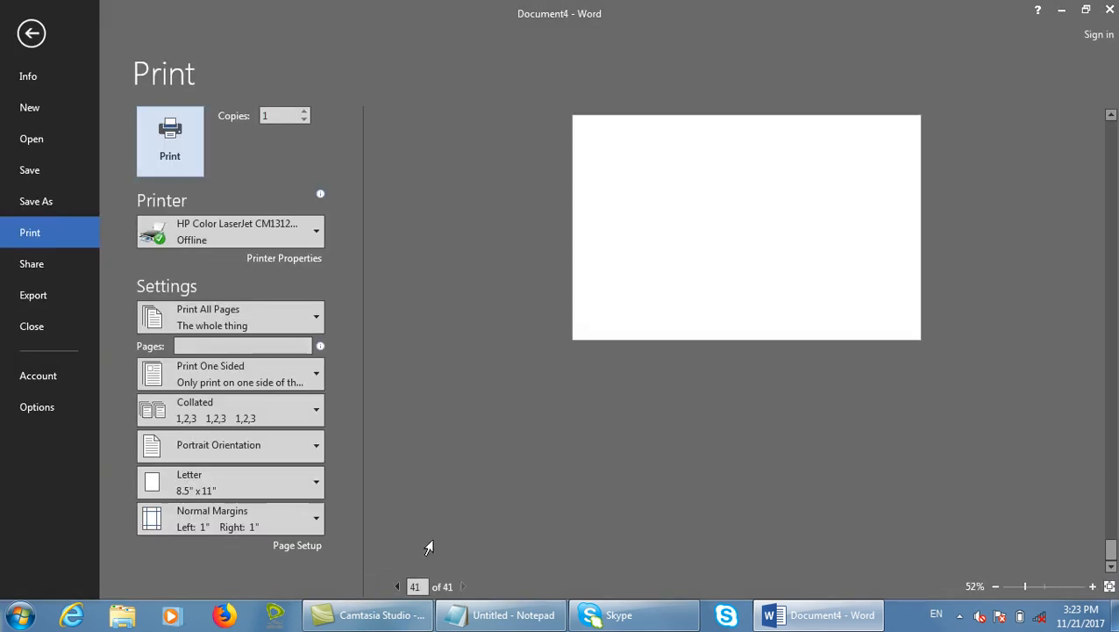
# - Browse back through the last pages of the print preview and review the margin presets without choosing one
pyautogui.click(395, 587)
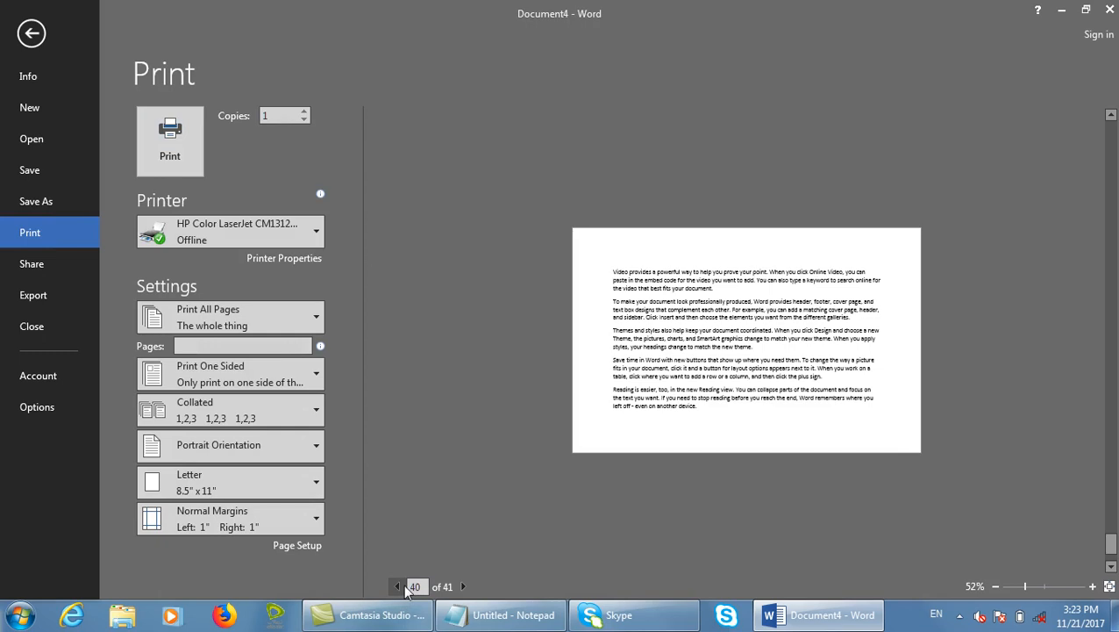
pyautogui.click(395, 587)
pyautogui.click(395, 587)
pyautogui.click(298, 523)
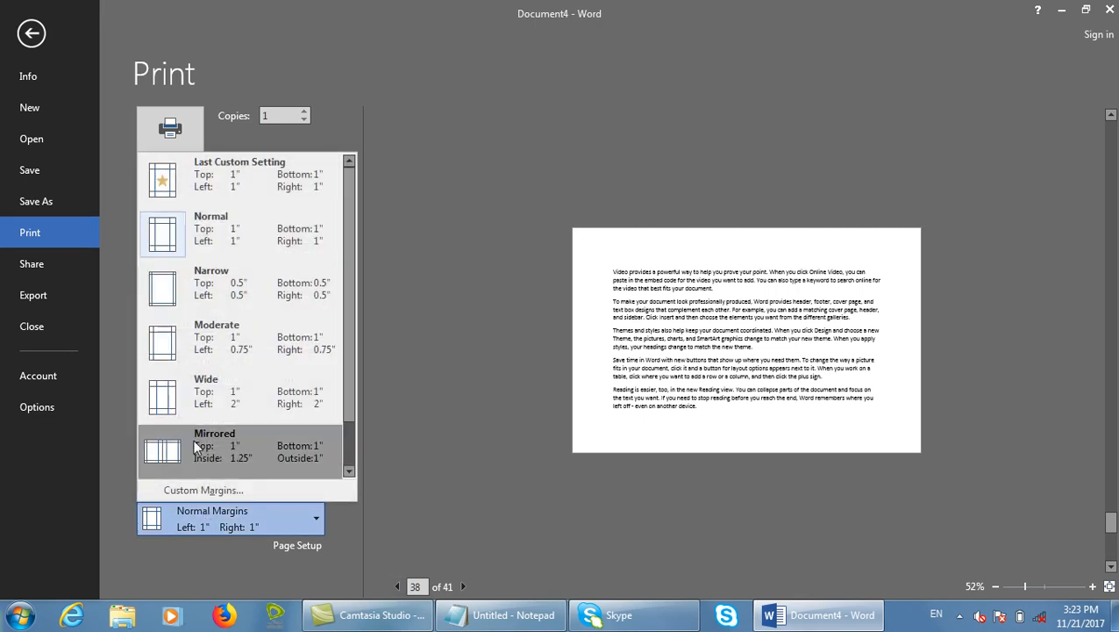
pyautogui.click(356, 531)
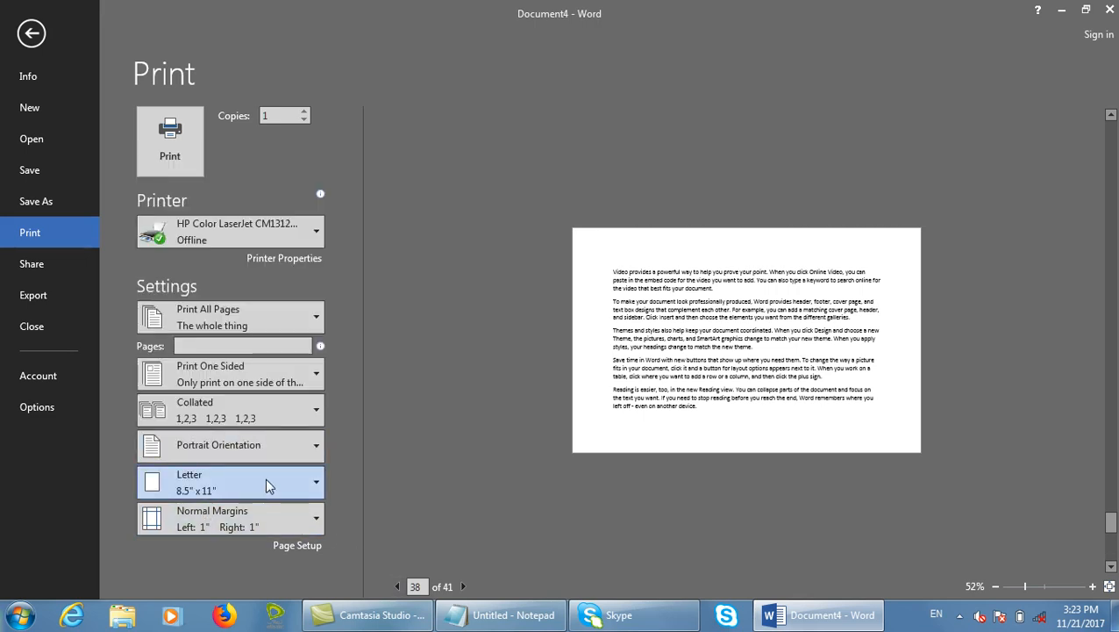
pyautogui.press('Escape')
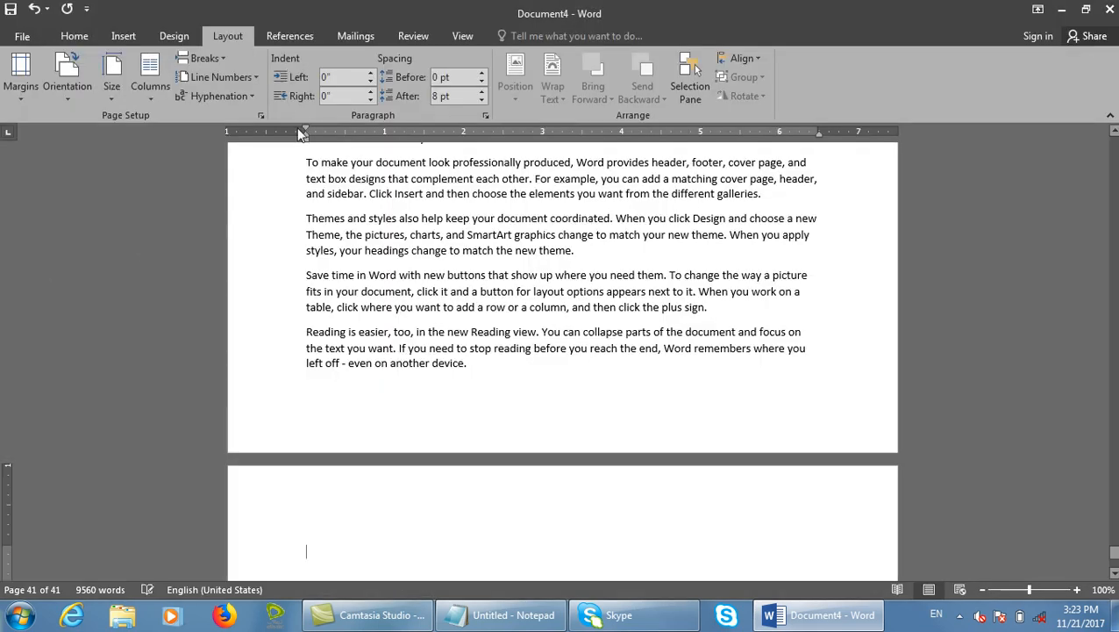
# - Set multiple pages to Book fold in Page Setup and check the print preview
pyautogui.click(259, 115)
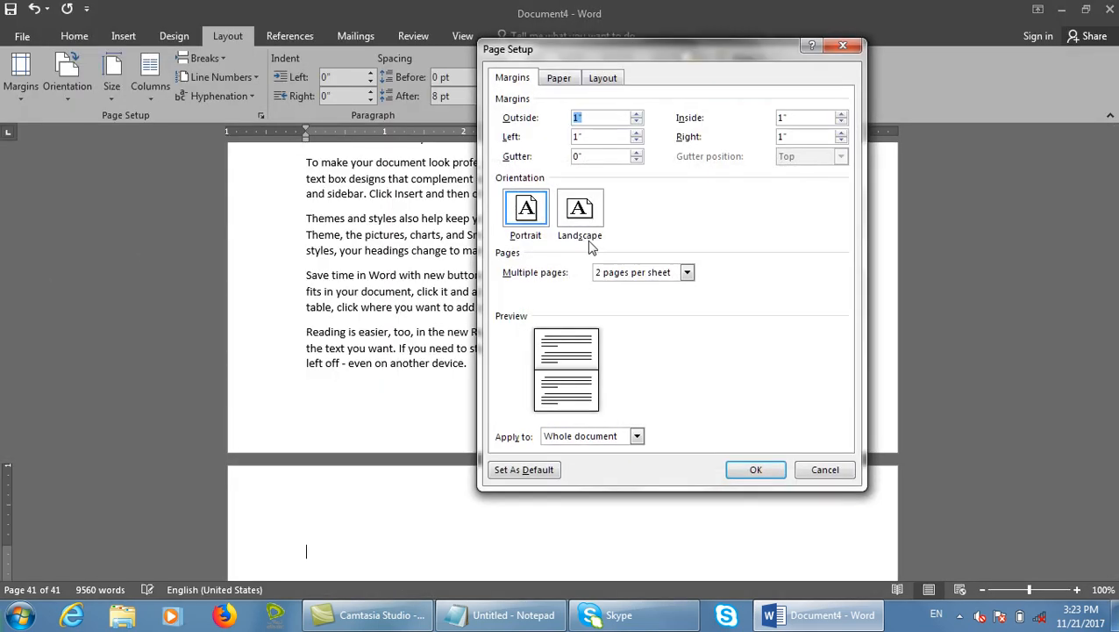
pyautogui.click(644, 279)
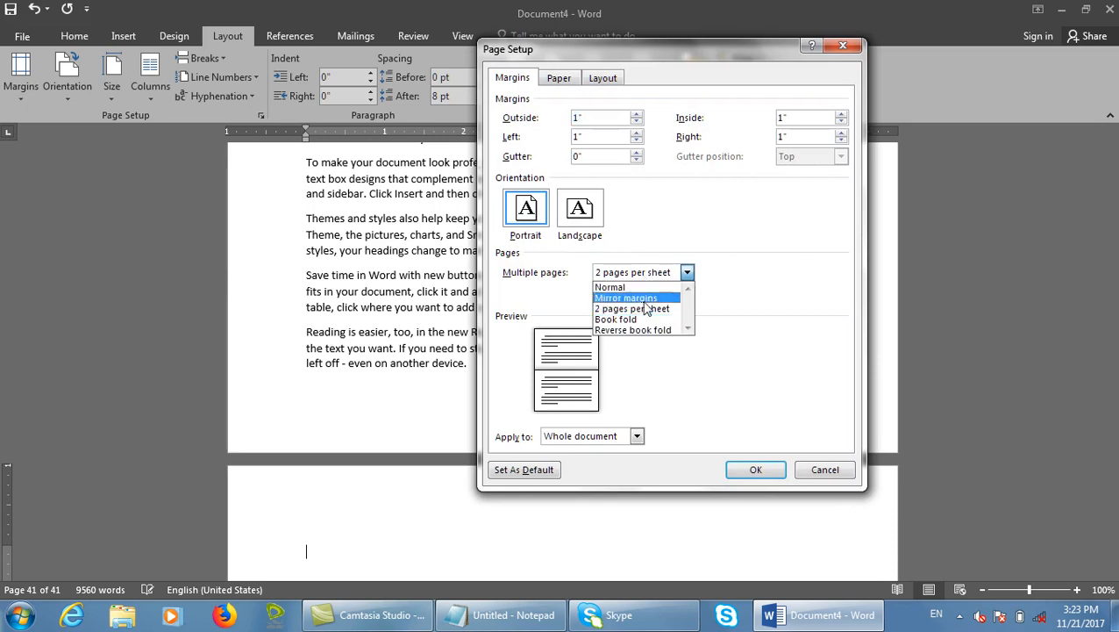
pyautogui.click(638, 321)
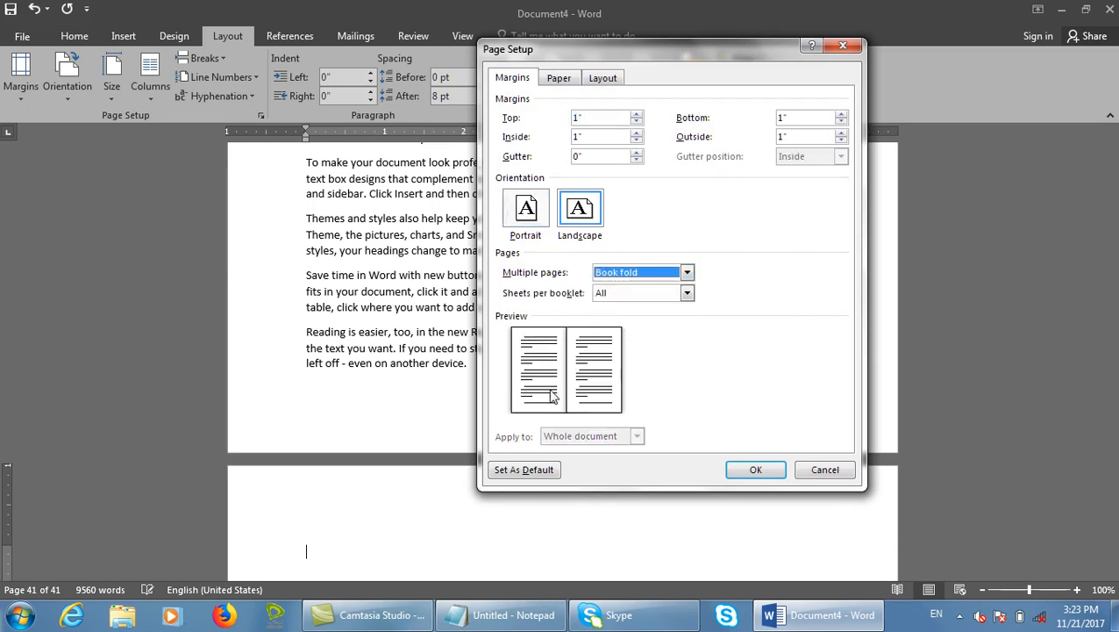
pyautogui.click(753, 470)
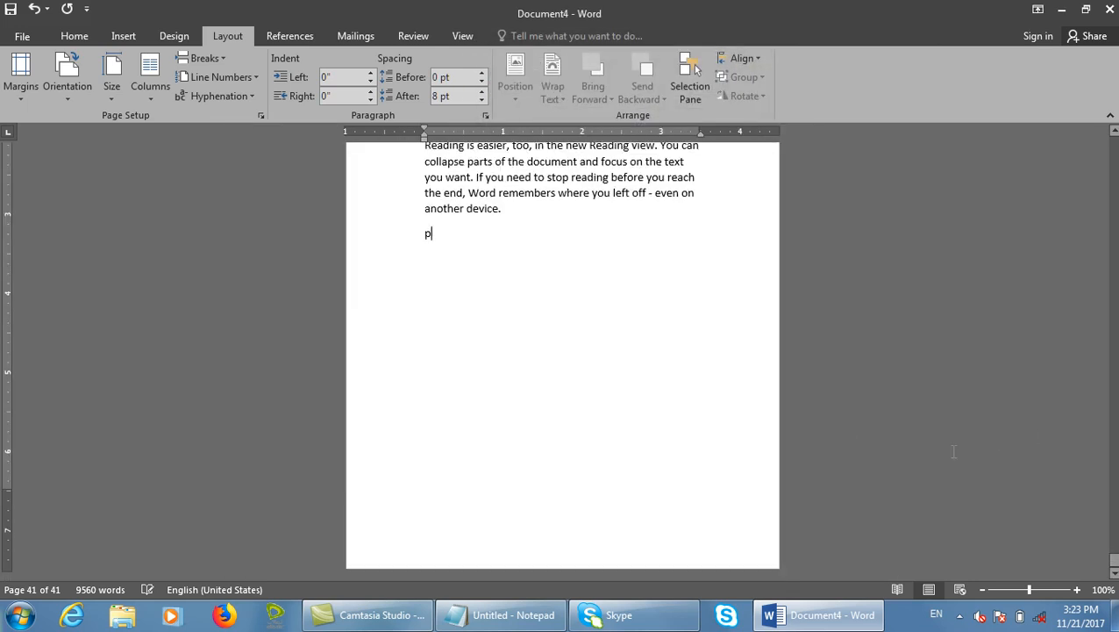
pyautogui.hotkey('ctrl', 'p')
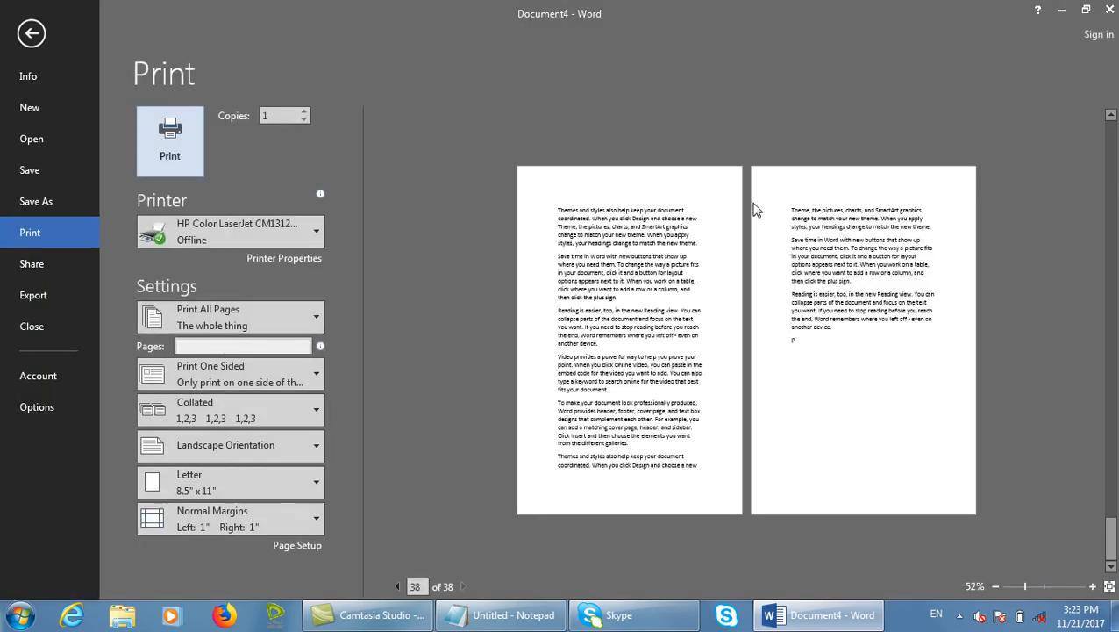
pyautogui.press('Escape')
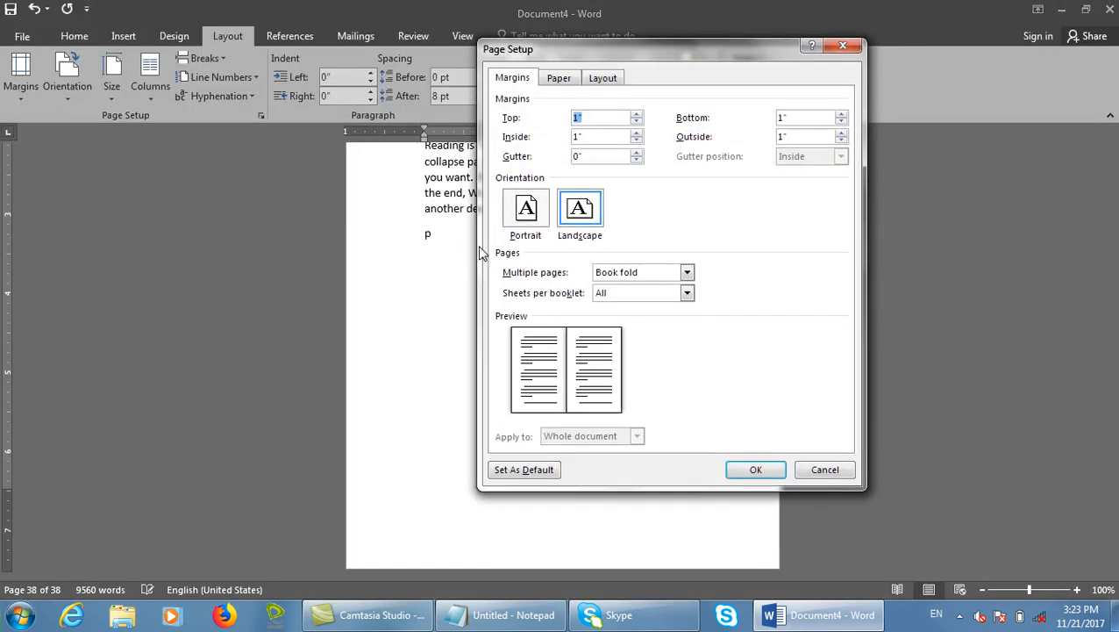
# - Change multiple pages to Reverse book fold in Page Setup and check the print preview
pyautogui.click(632, 274)
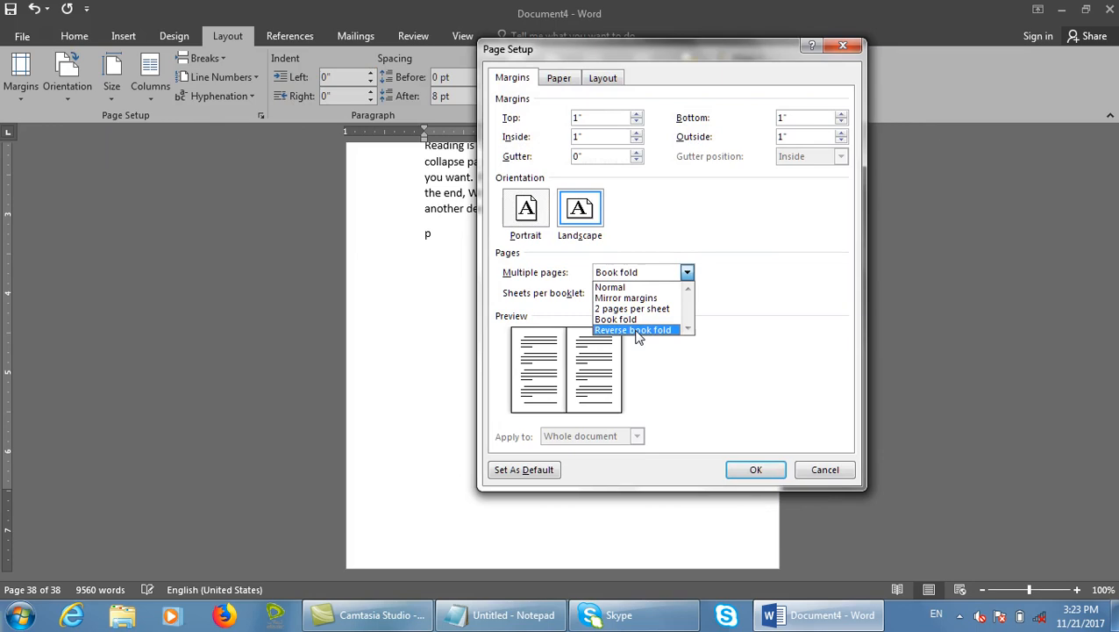
pyautogui.click(669, 329)
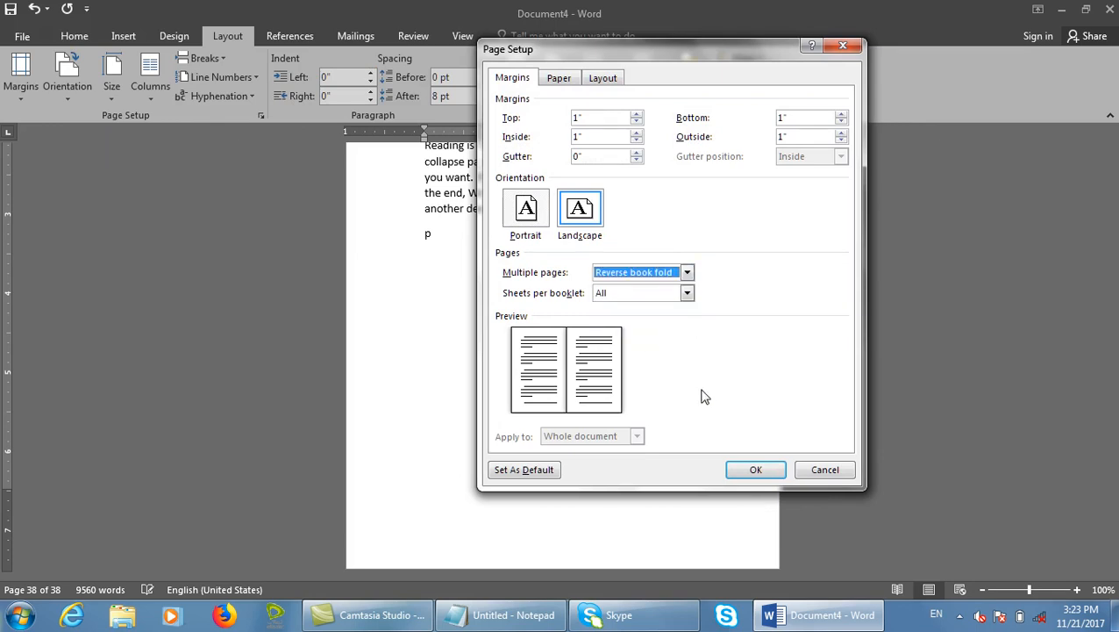
pyautogui.click(744, 466)
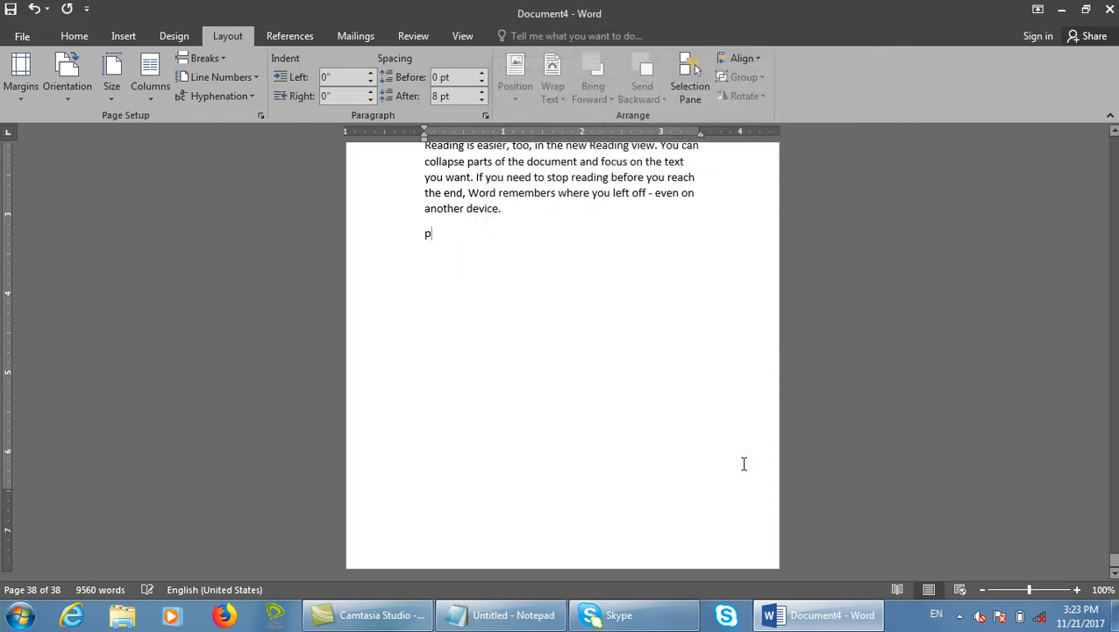
pyautogui.hotkey('ctrl', 'p')
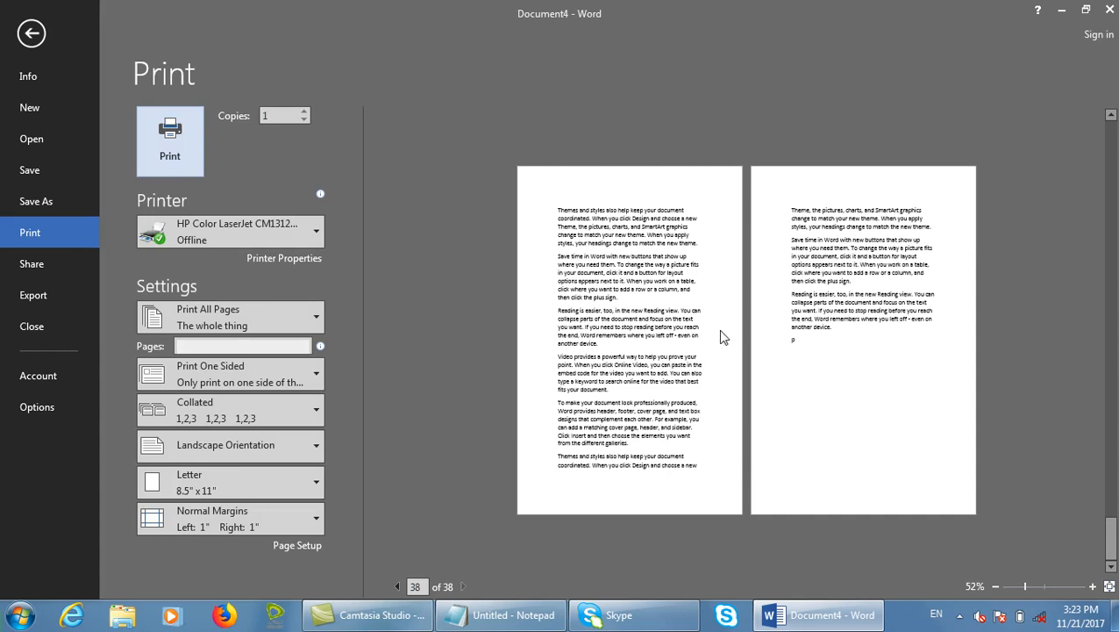
pyautogui.press('Escape')
# - Try 4 and Auto as the sheets per booklet for the reverse book fold in Page Setup
pyautogui.click(261, 116)
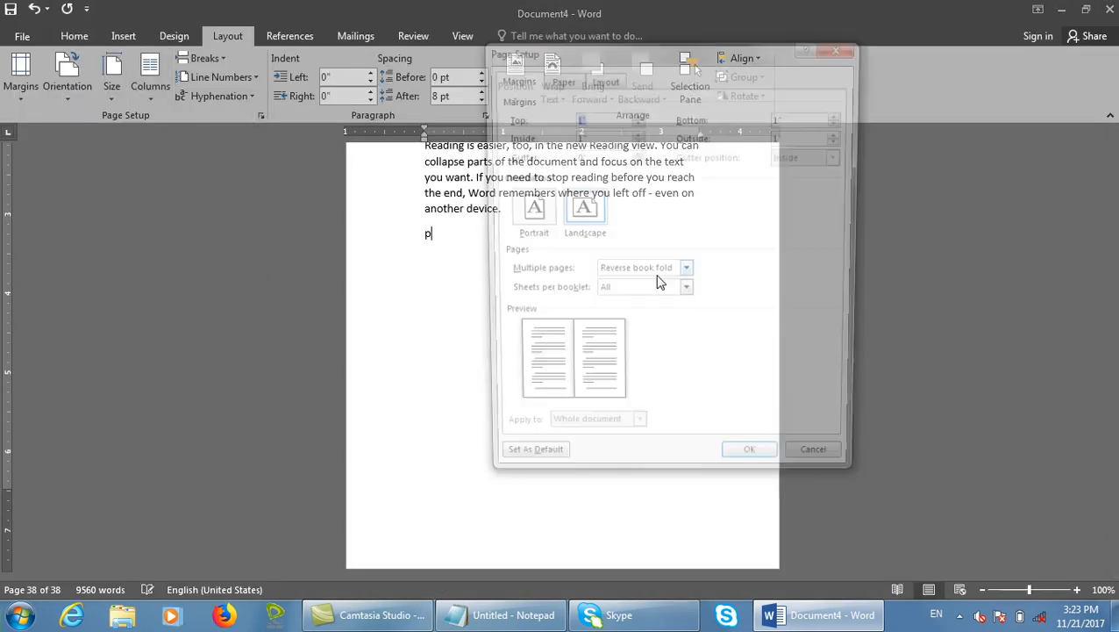
pyautogui.click(616, 298)
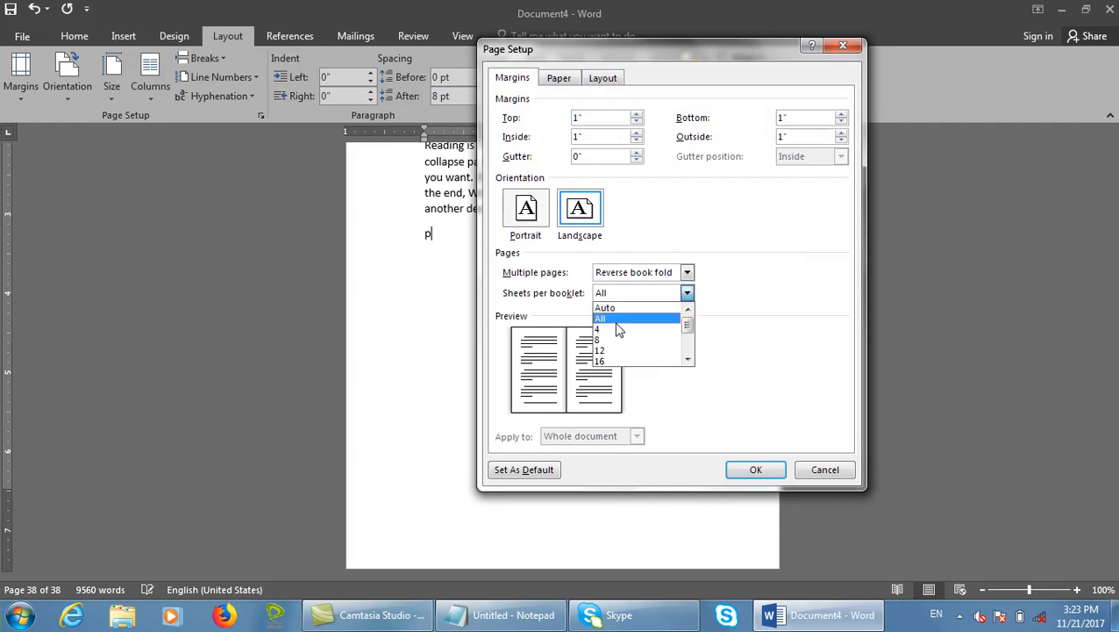
pyautogui.click(605, 330)
pyautogui.click(618, 298)
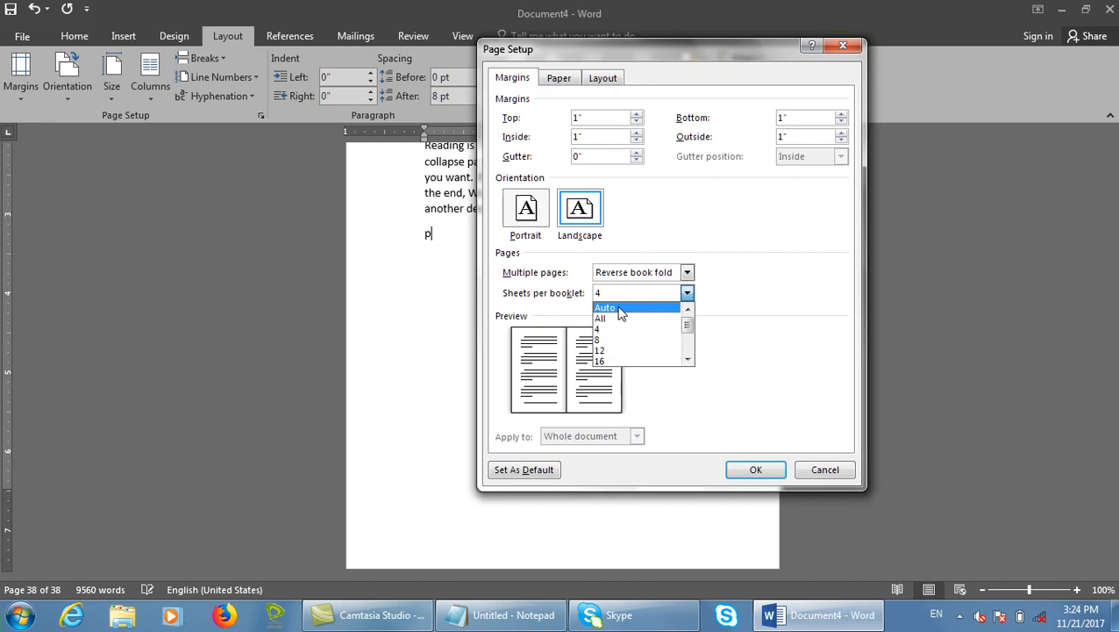
pyautogui.click(619, 309)
# - Try Mirror margins, 2 pages per sheet and Book fold as the multiple-pages option
pyautogui.click(625, 274)
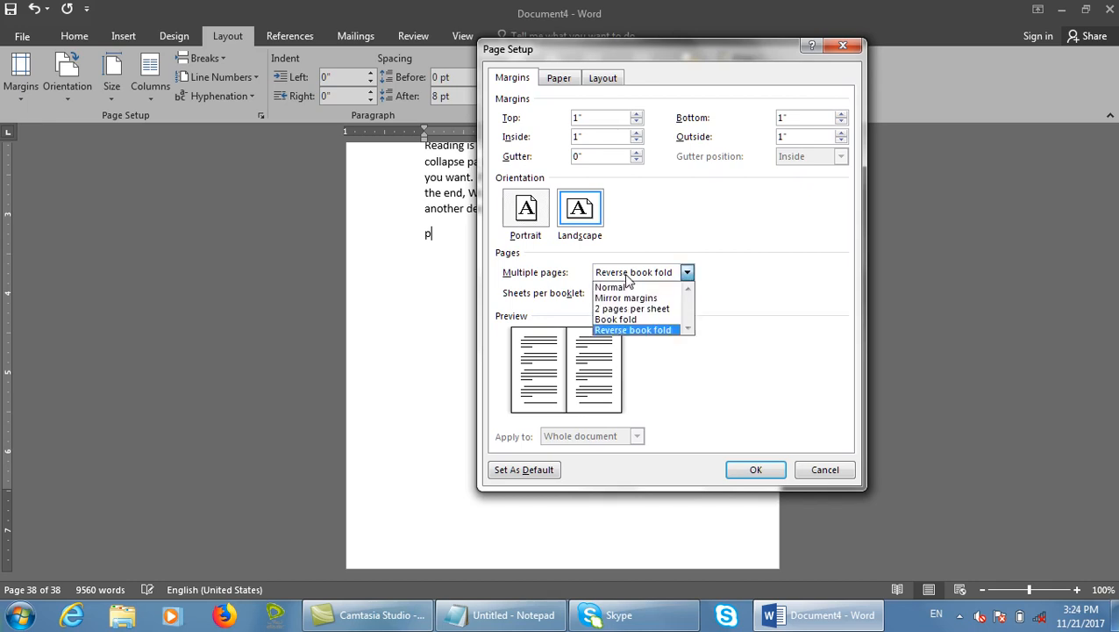
pyautogui.click(628, 299)
pyautogui.click(614, 274)
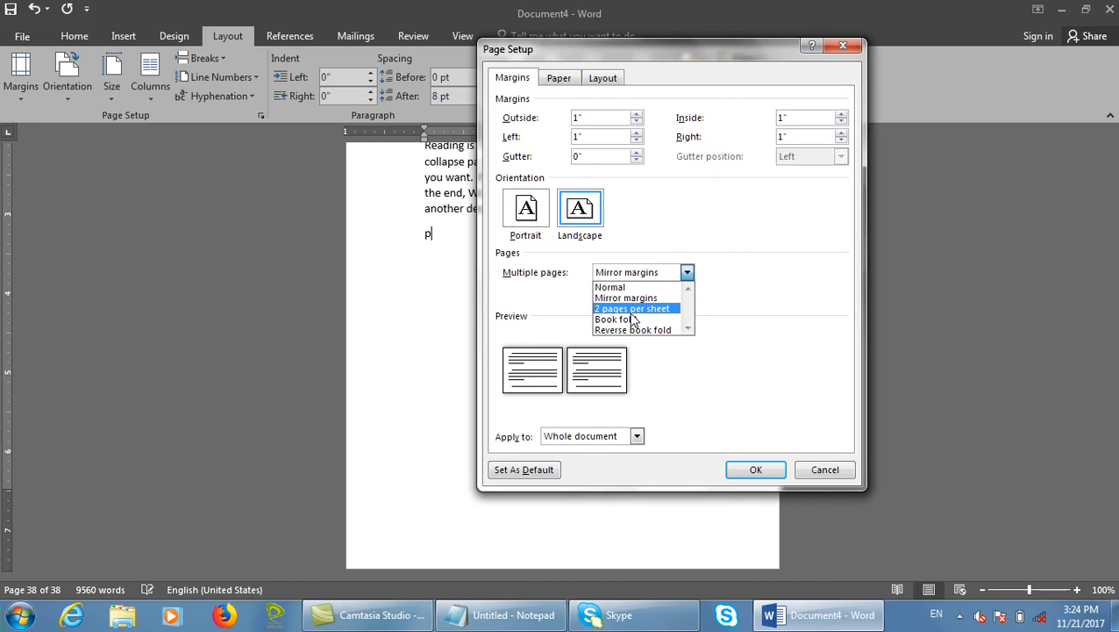
pyautogui.click(631, 309)
pyautogui.click(629, 274)
pyautogui.click(625, 319)
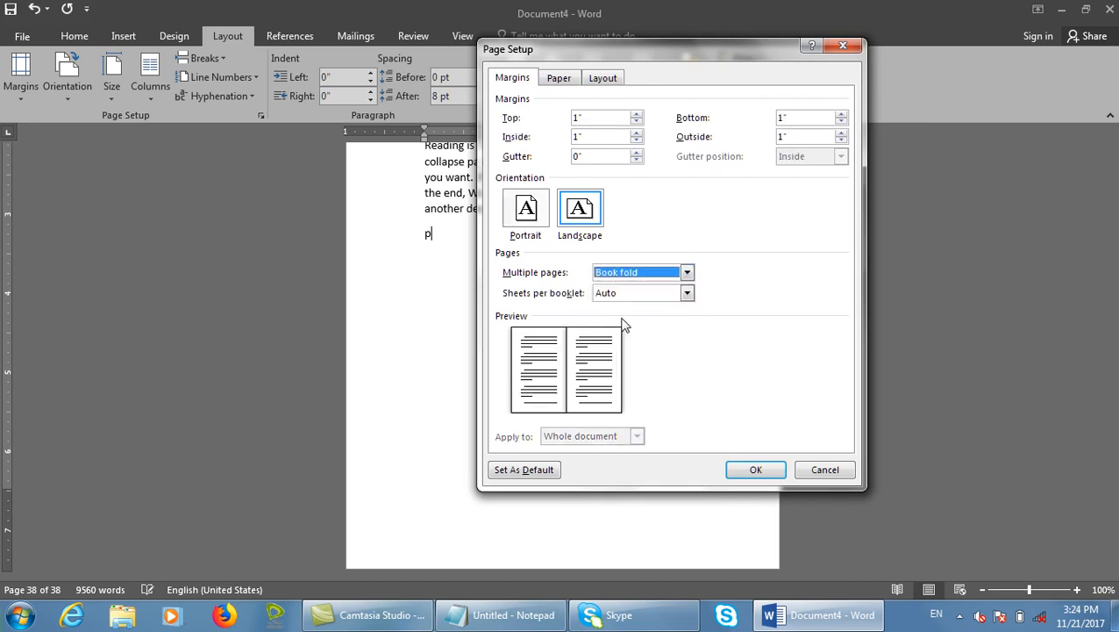
# - Review the available sheets-per-booklet values for the book fold and cancel Page Setup
pyautogui.click(622, 293)
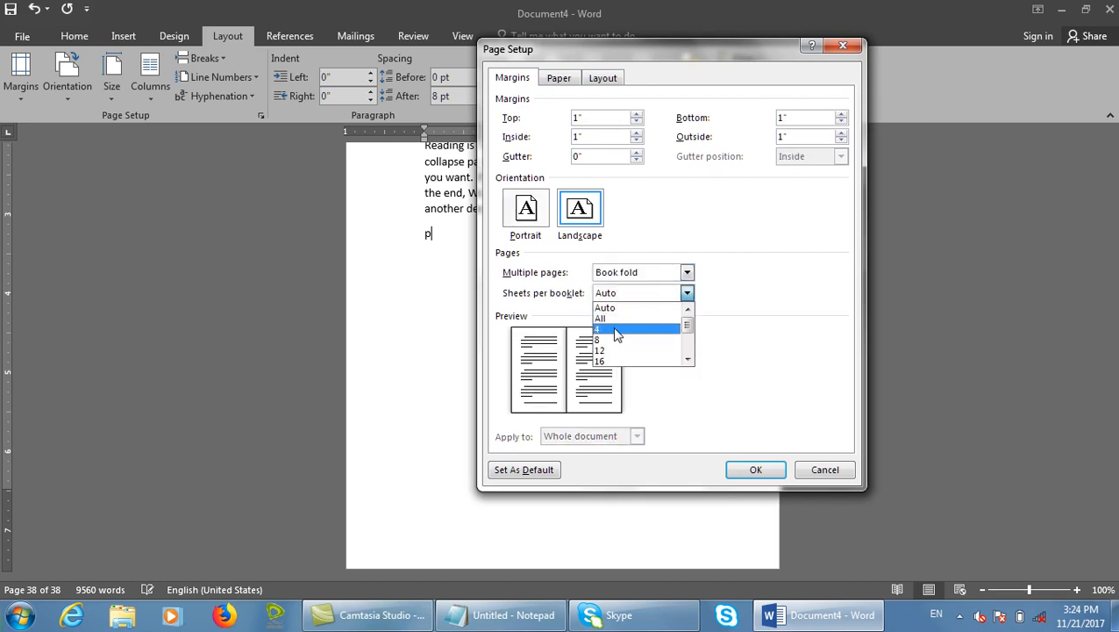
pyautogui.moveTo(693, 331); pyautogui.dragTo(686, 369)
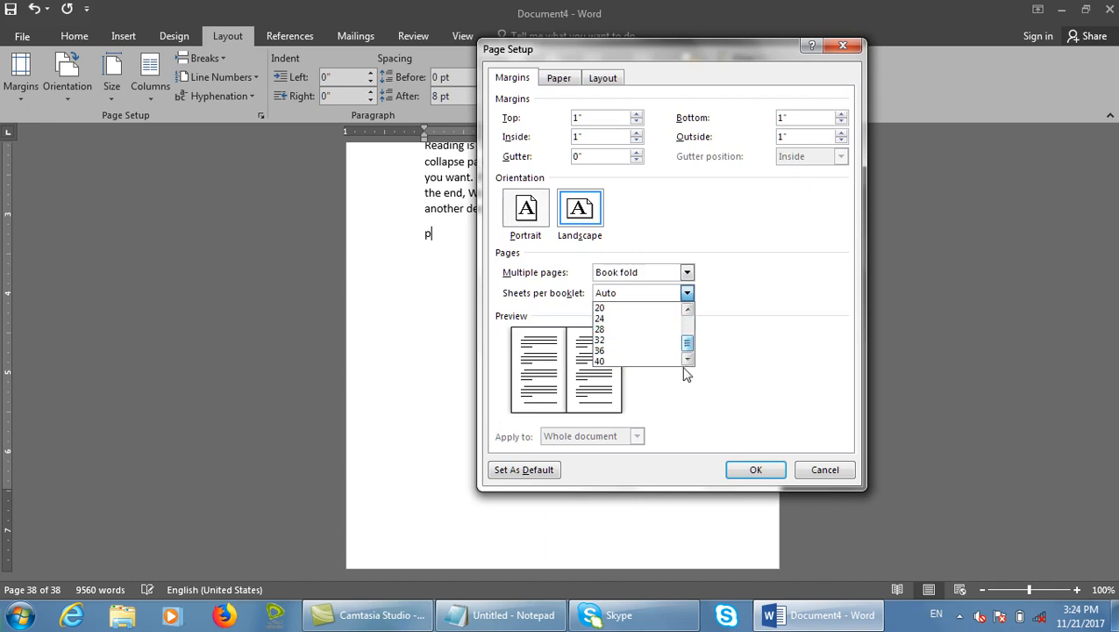
pyautogui.click(673, 403)
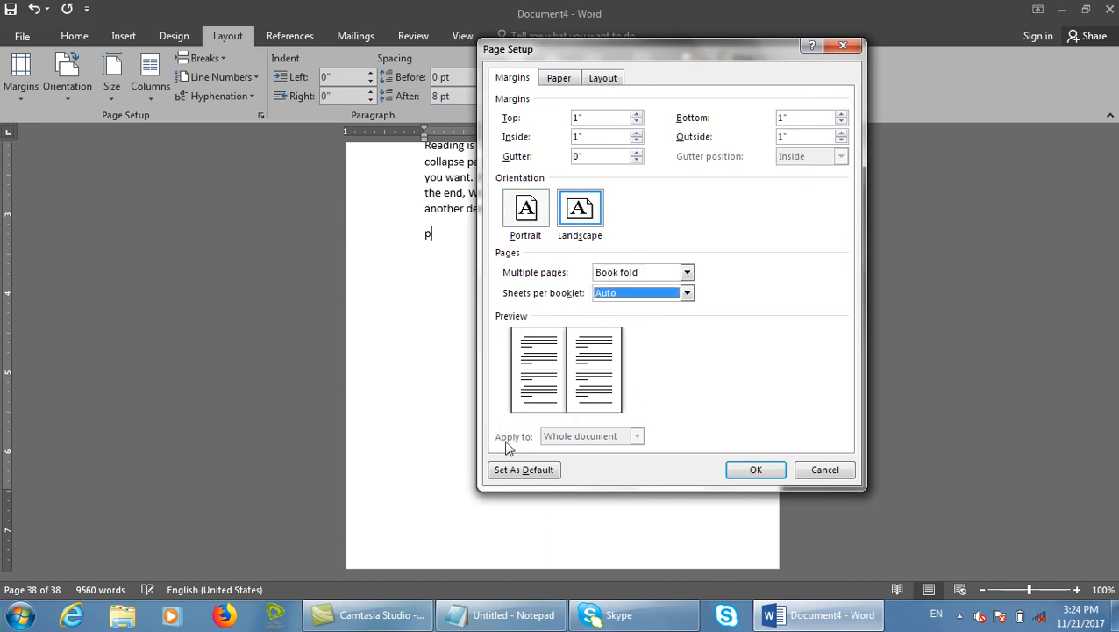
pyautogui.click(827, 465)
# - Close the document without saving and create a new blank document
pyautogui.hotkey('ctrl', 'w')
pyautogui.press('n')
pyautogui.hotkey('ctrl', 'n')
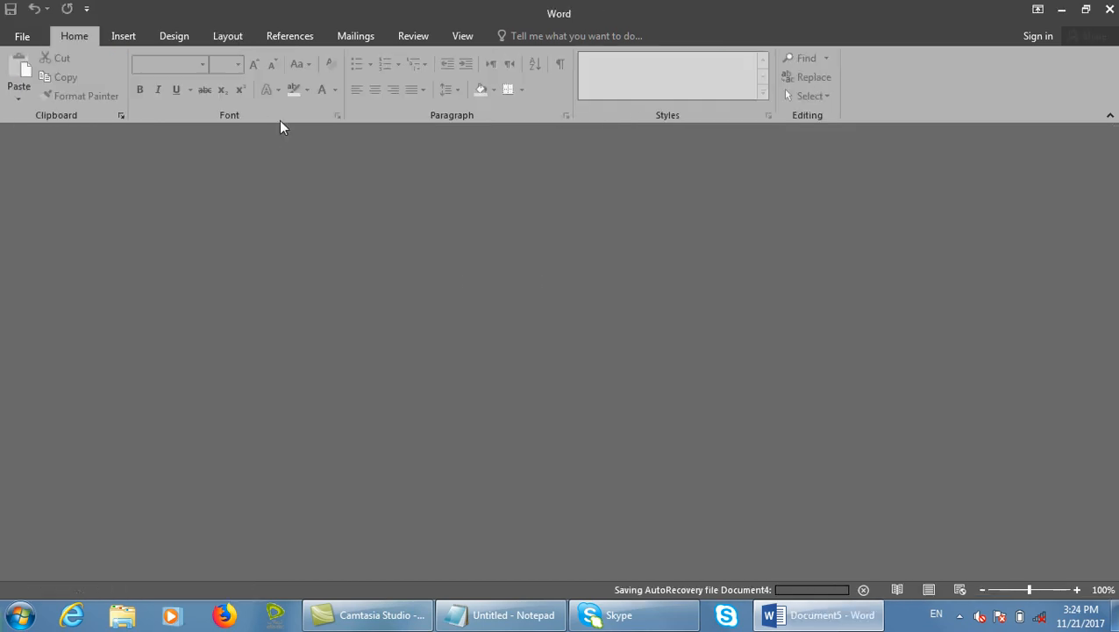
# - Review the Apply to choices in the blank document's Page Setup and cancel without changes
pyautogui.click(230, 36)
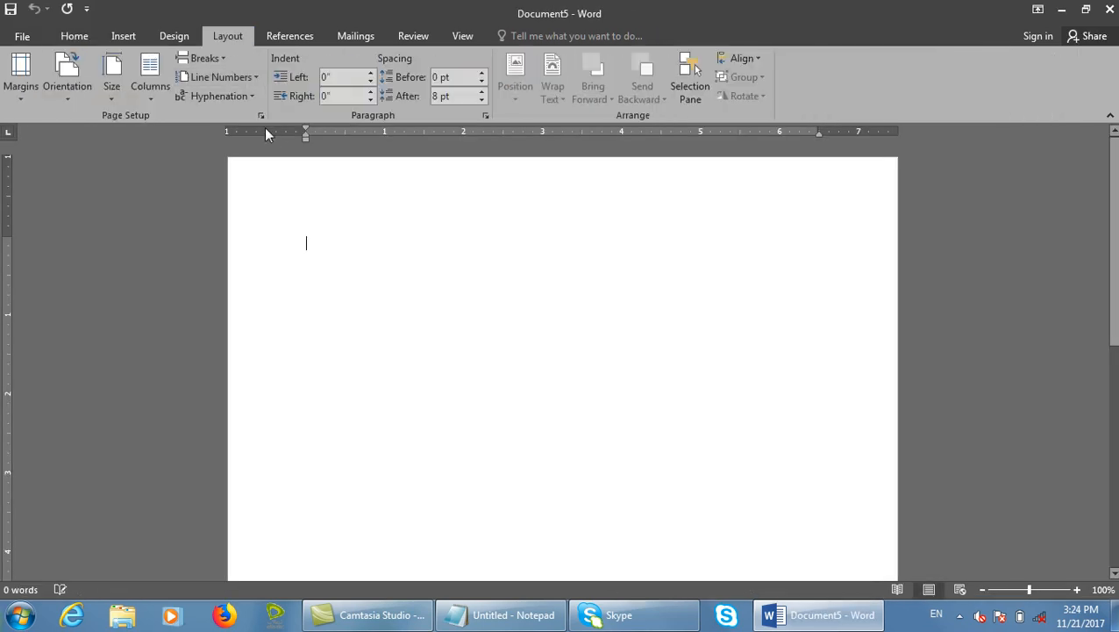
pyautogui.click(260, 115)
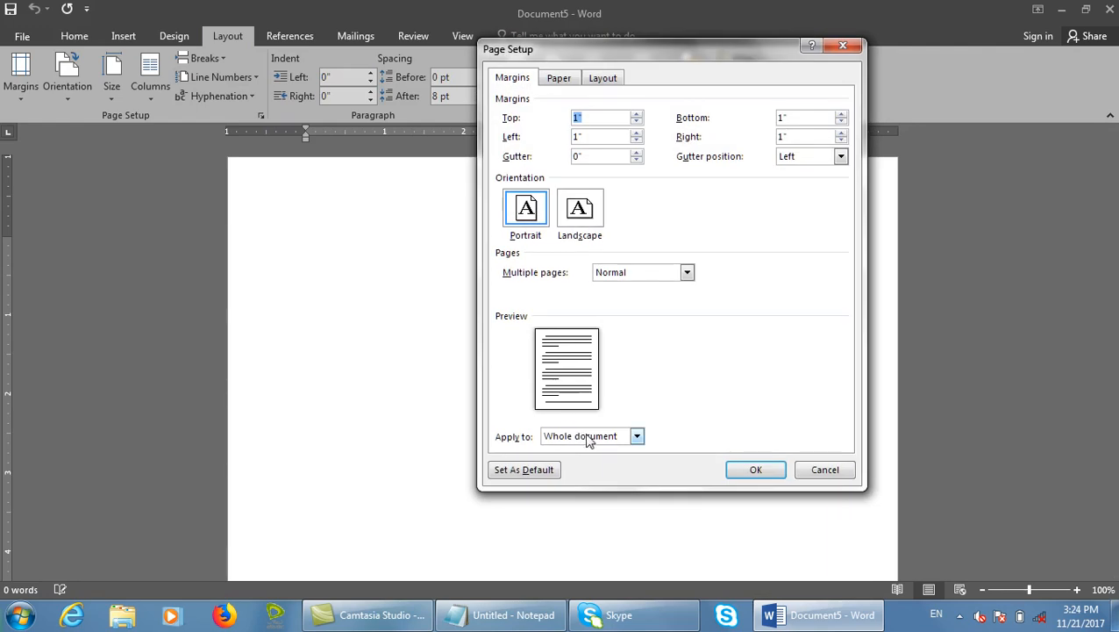
pyautogui.click(587, 440)
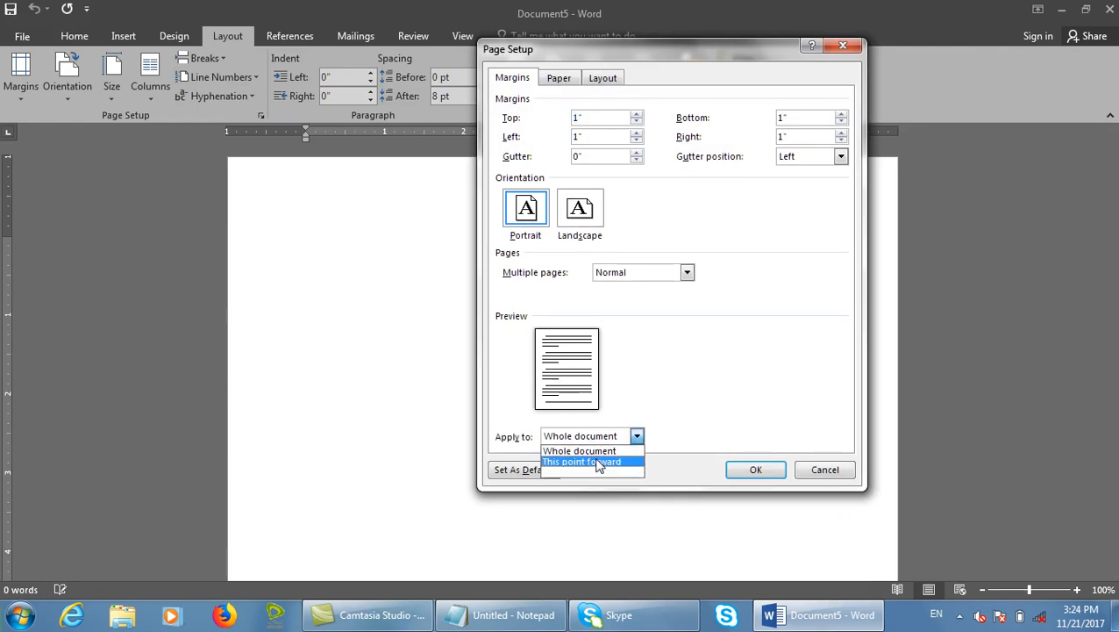
pyautogui.click(845, 469)
pyautogui.click(845, 470)
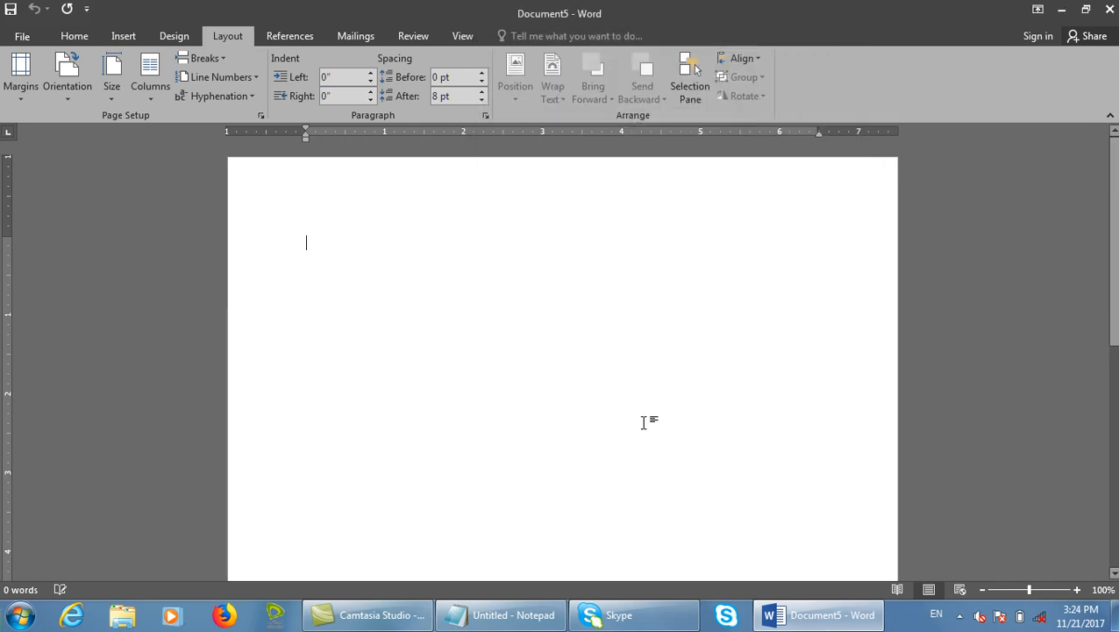
# - Fill the document with sample paragraphs using =rand() and check the print preview
pyautogui.write('=rand()')
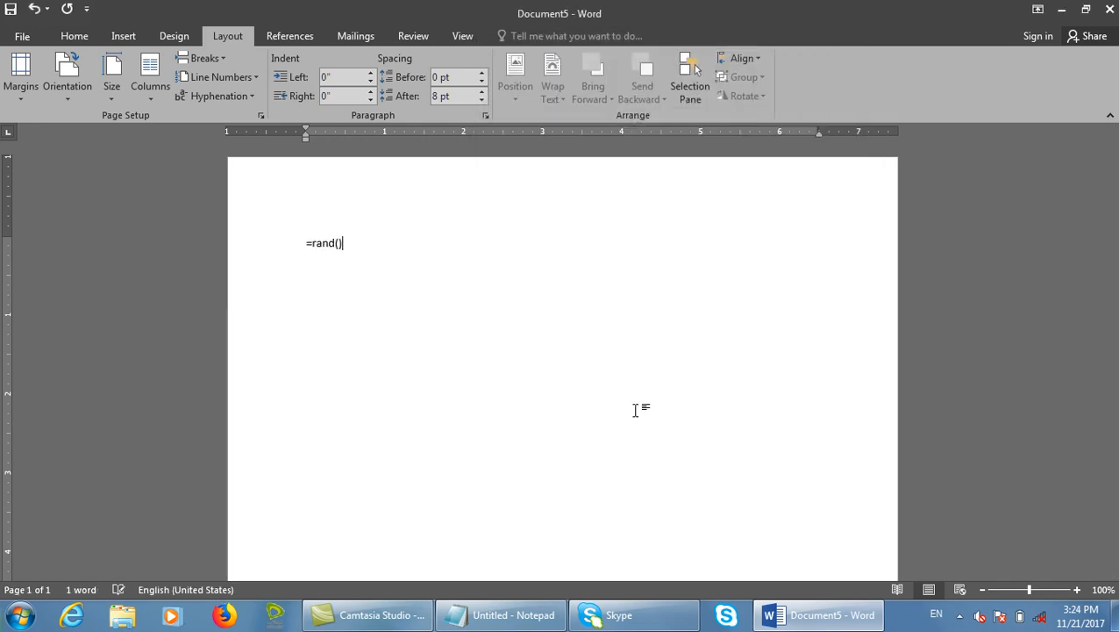
pyautogui.press('Return')
pyautogui.hotkey('ctrl', 'p')
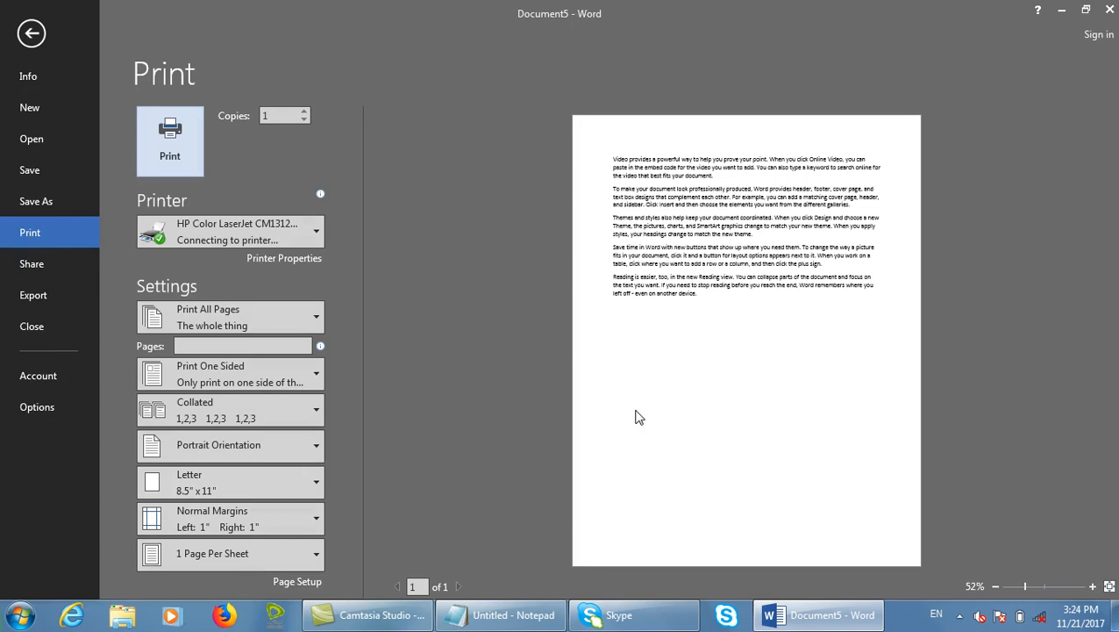
pyautogui.press('Escape')
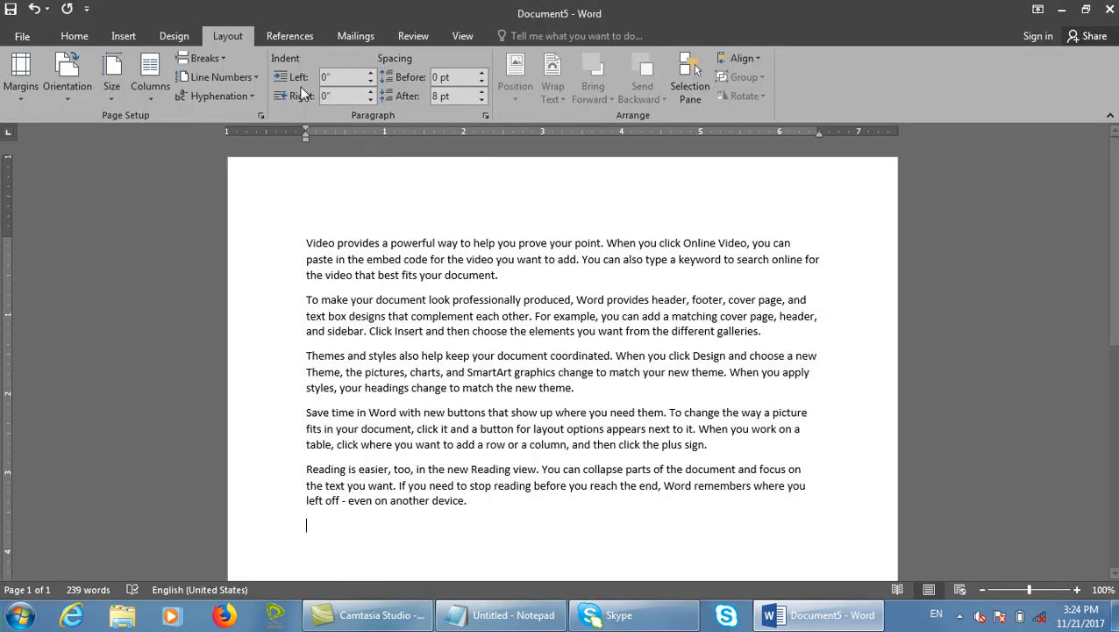
# - Apply landscape orientation from this point forward, after the sample text, and check the new section's Page Setup settings
pyautogui.click(261, 115)
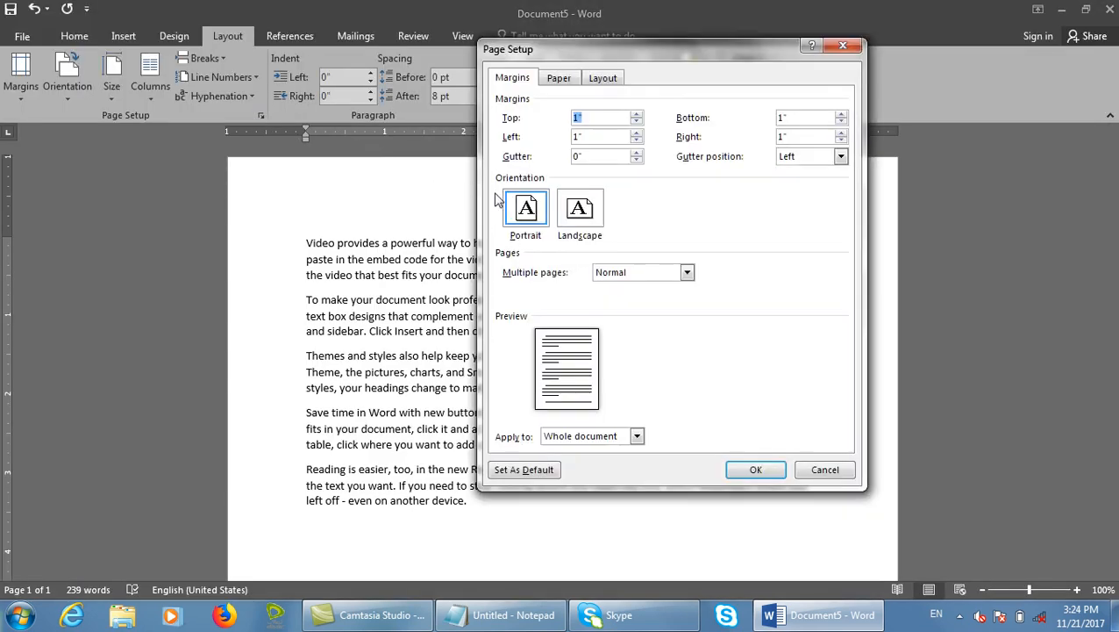
pyautogui.click(580, 211)
pyautogui.click(600, 436)
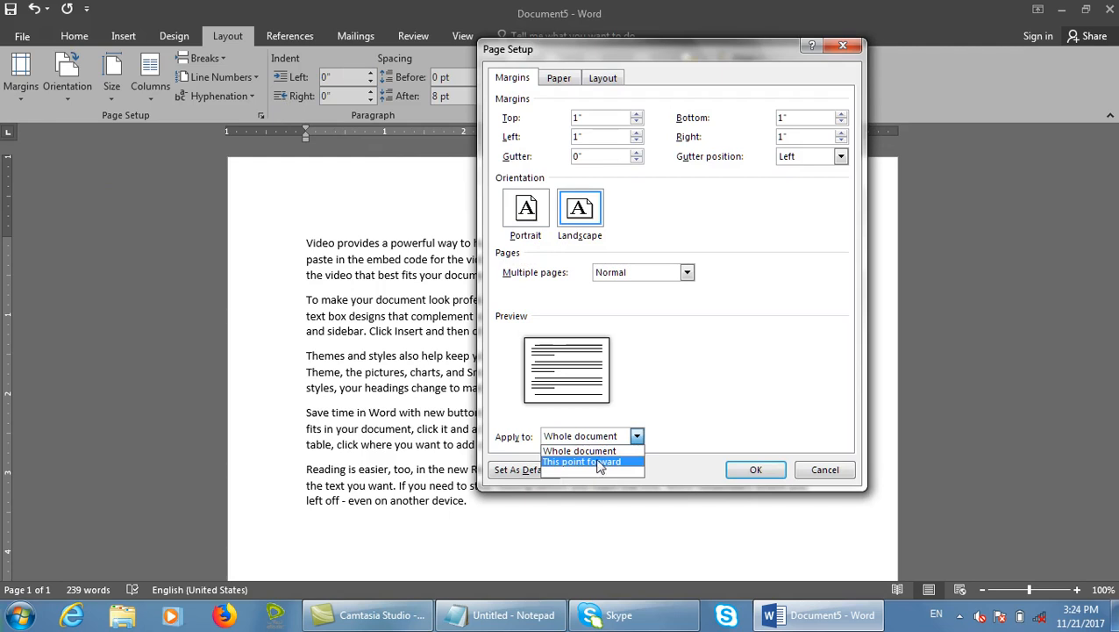
pyautogui.click(600, 462)
pyautogui.click(778, 472)
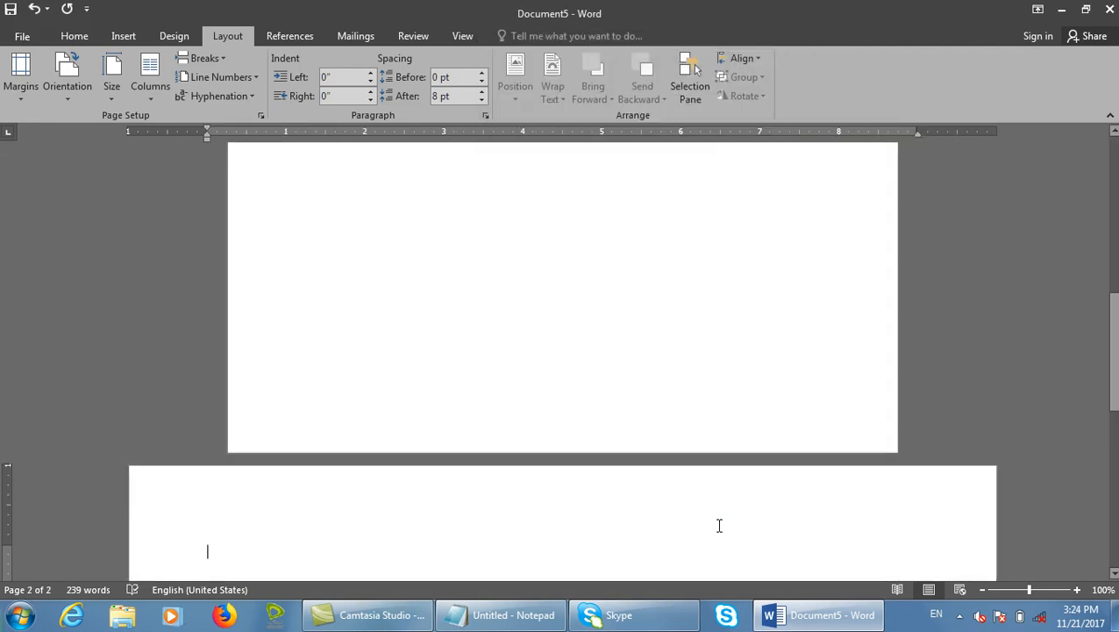
pyautogui.click(259, 114)
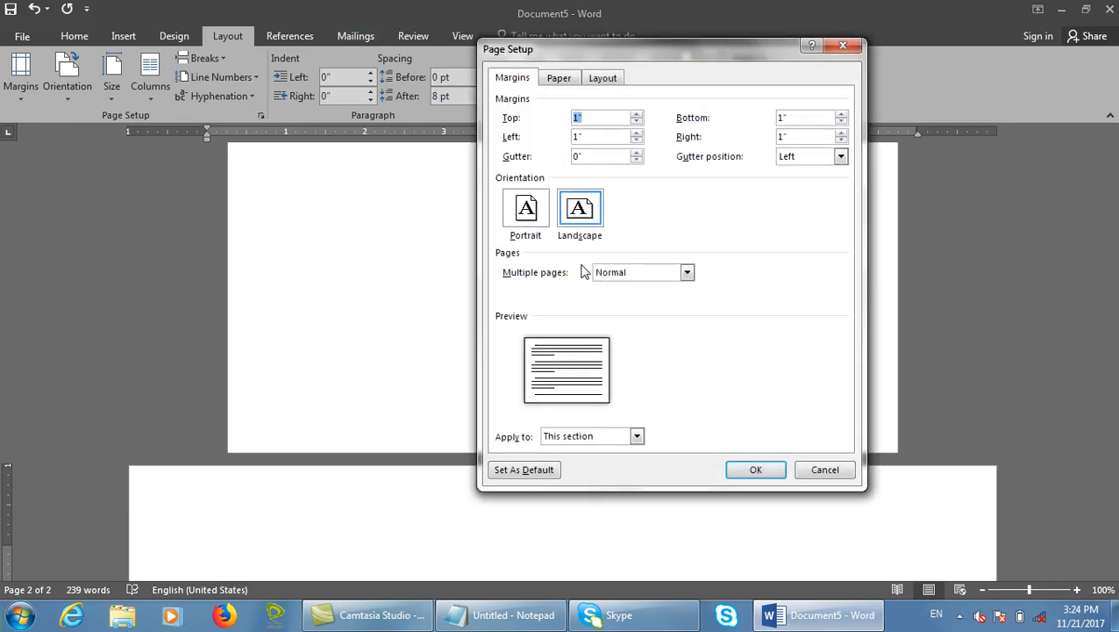
pyautogui.press('Escape')
# - Close the mixed-orientation document without saving and create another blank document
pyautogui.hotkey('ctrl', 'w')
pyautogui.press('n')
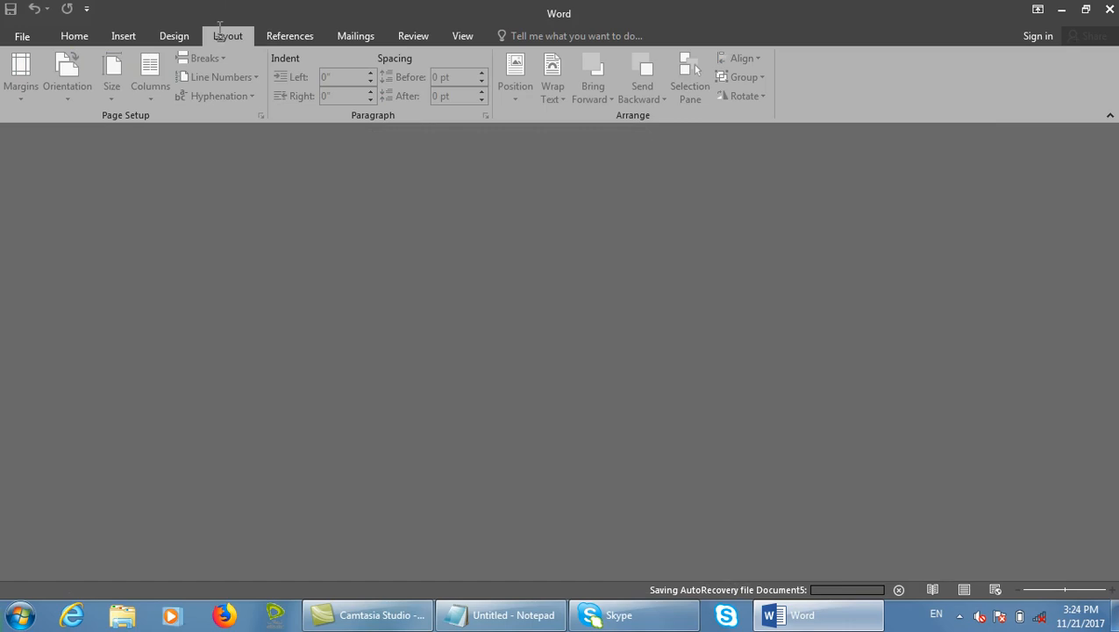
pyautogui.hotkey('ctrl', 'n')
# - Open the paper size and paper source settings in Page Setup for the new document
pyautogui.click(227, 35)
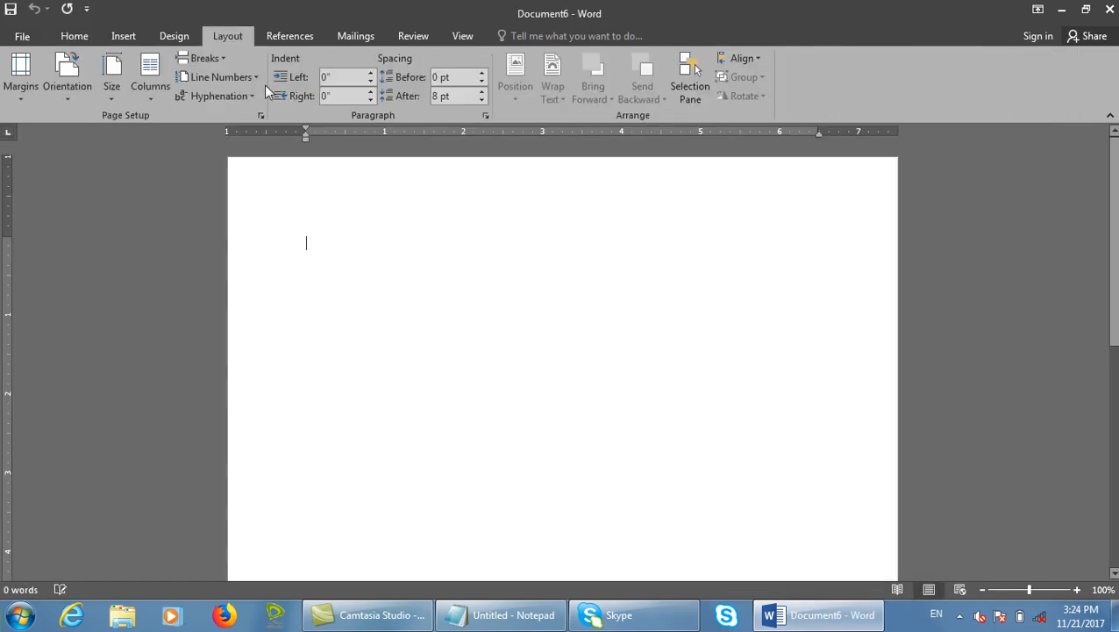
pyautogui.click(260, 114)
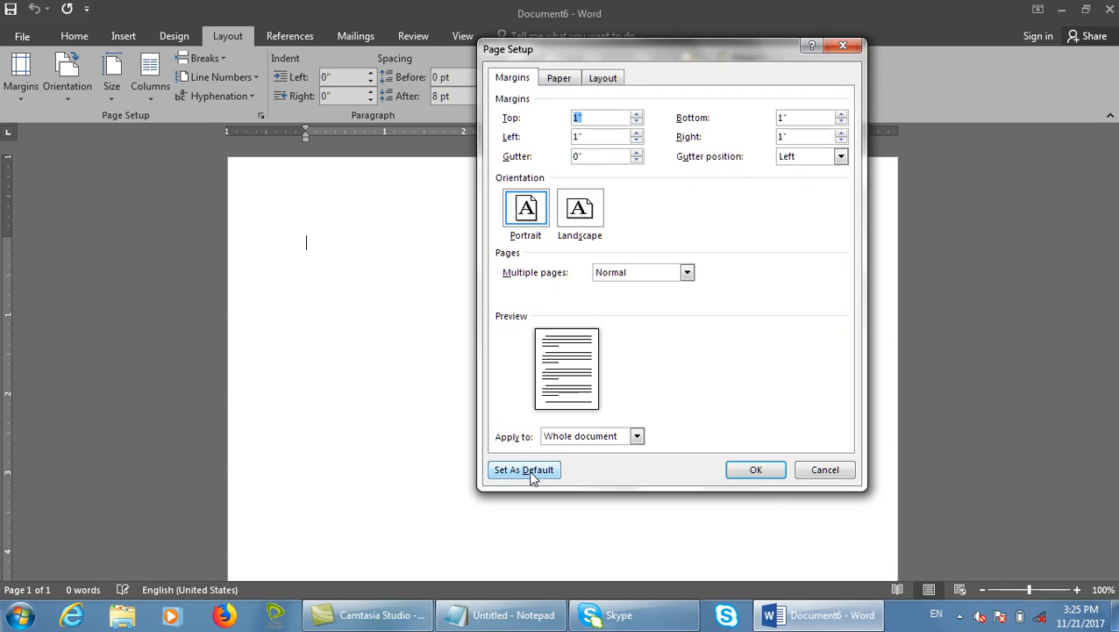
pyautogui.click(572, 78)
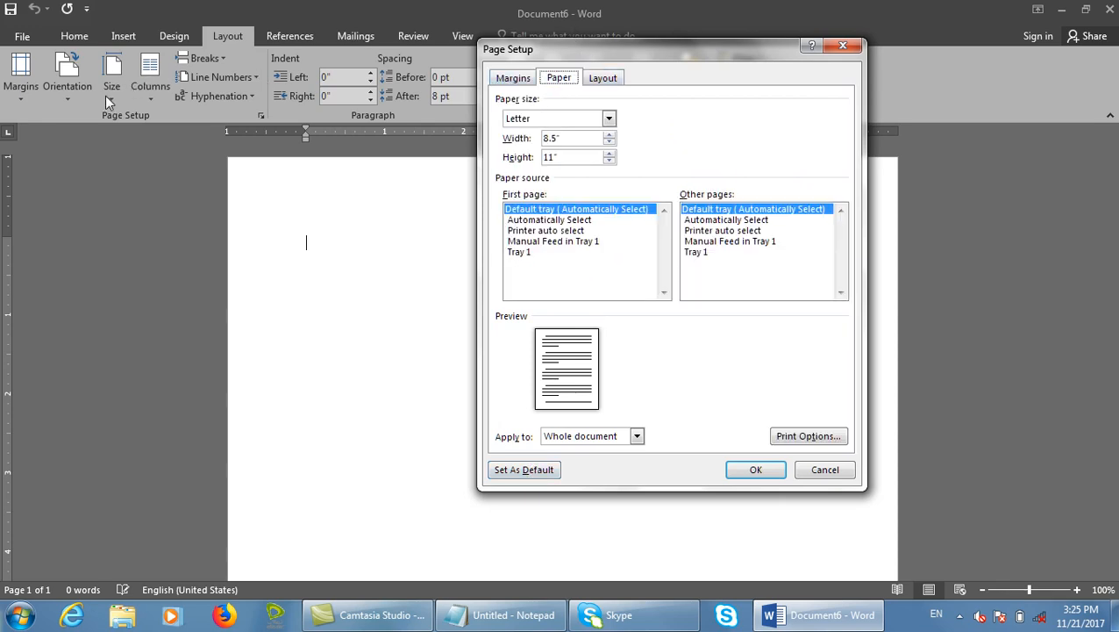
# - Set the whole document's paper size to A4 and check the page in the print preview
pyautogui.click(532, 120)
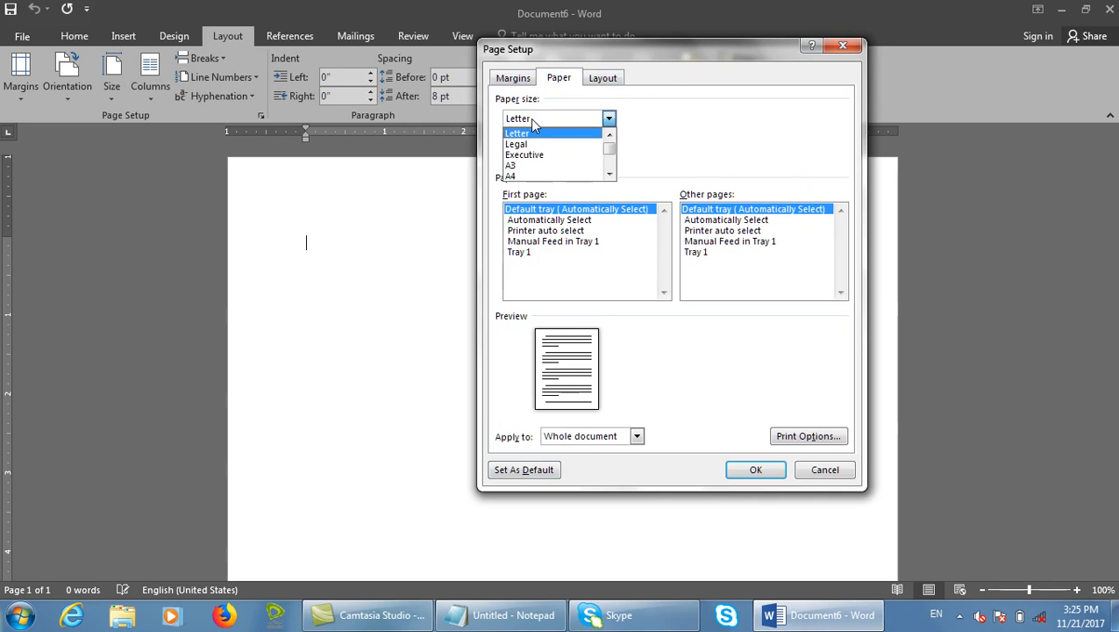
pyautogui.click(561, 177)
pyautogui.click(755, 469)
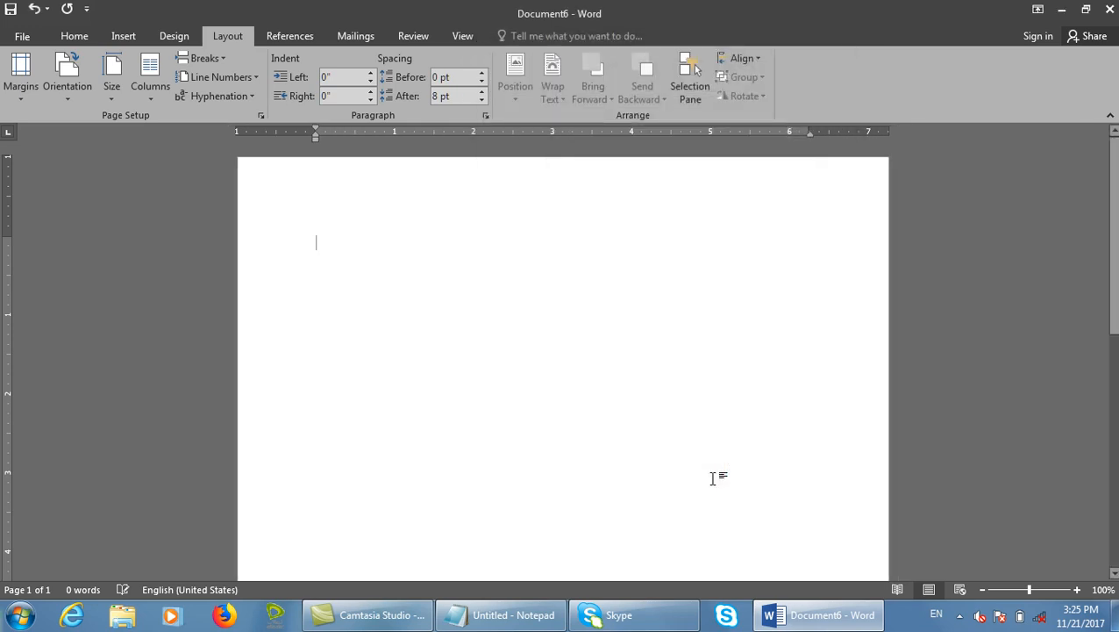
pyautogui.hotkey('ctrl', 'p')
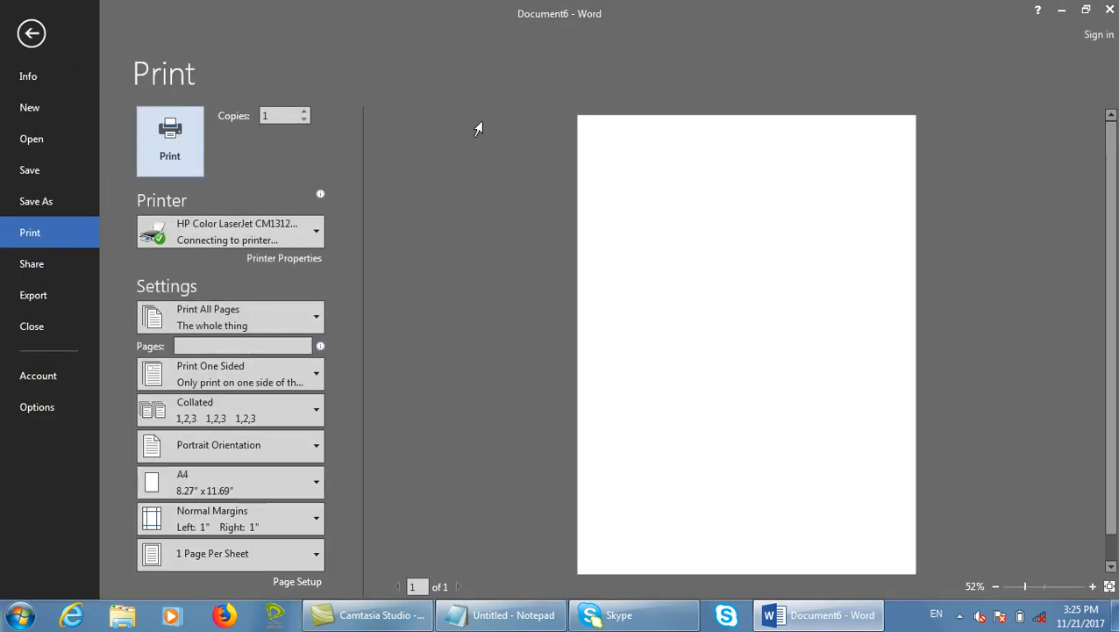
pyautogui.press('Escape')
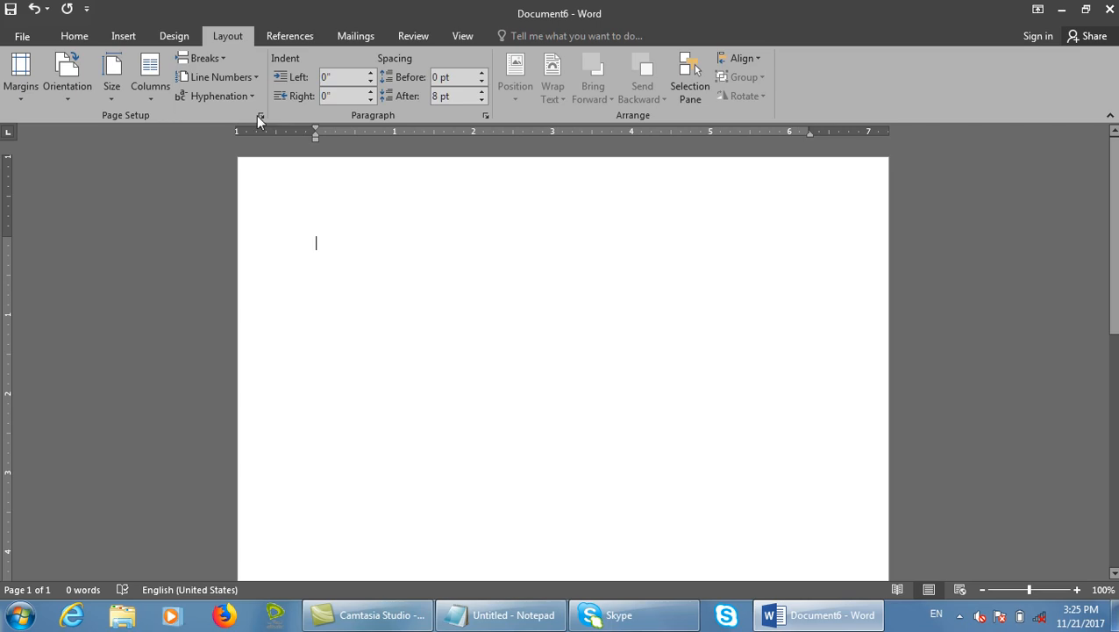
# - Try the A3 paper size in Page Setup and cancel without applying it
pyautogui.click(260, 116)
pyautogui.click(563, 121)
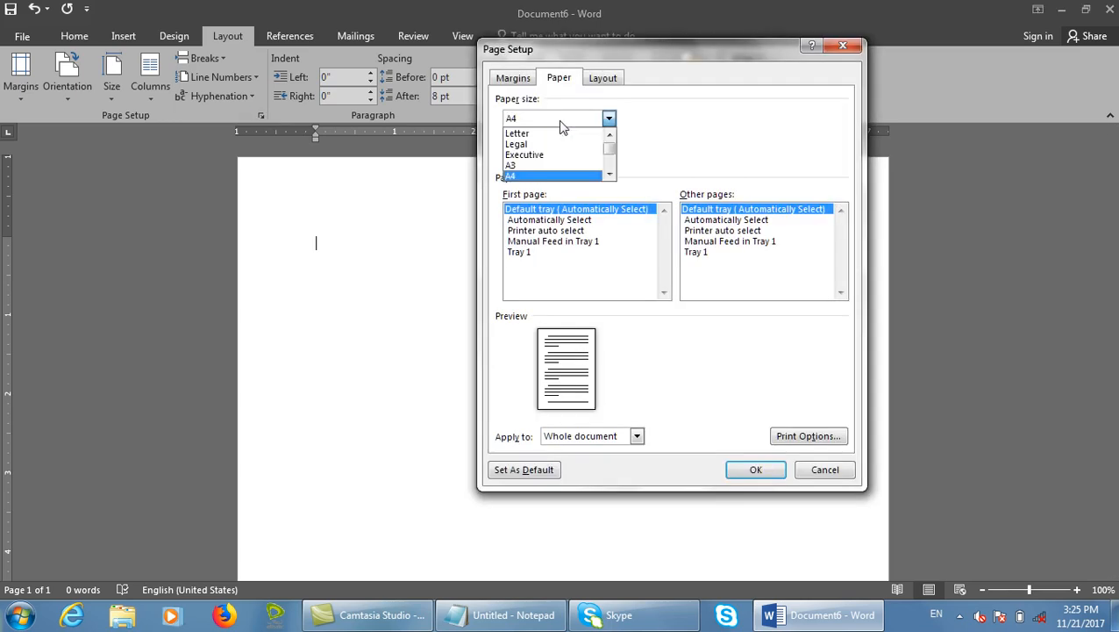
pyautogui.click(697, 174)
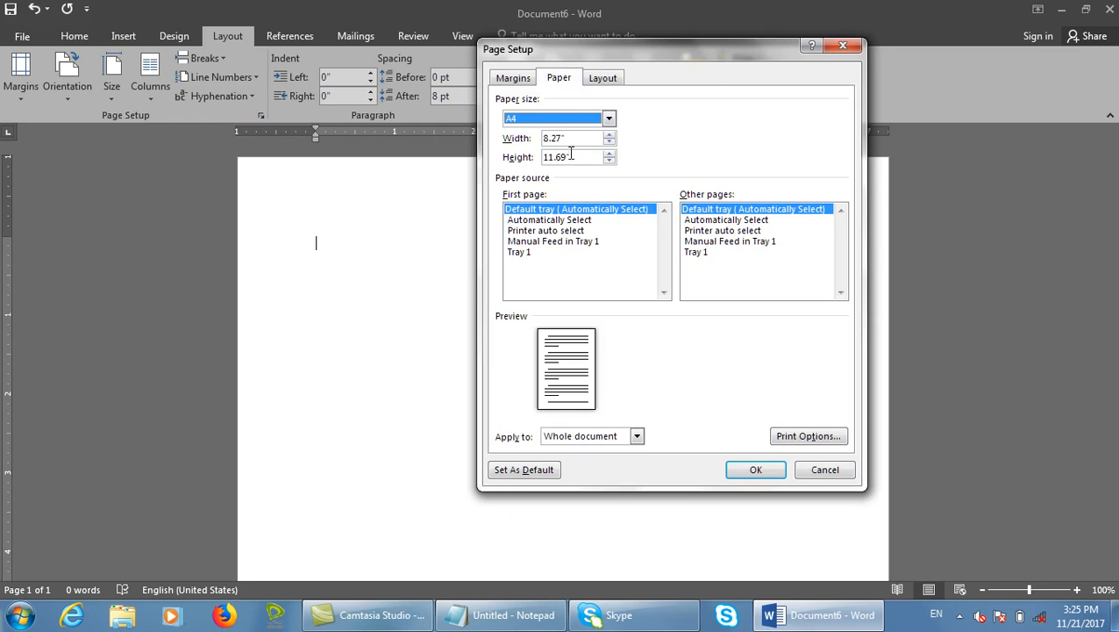
pyautogui.click(583, 118)
pyautogui.click(556, 163)
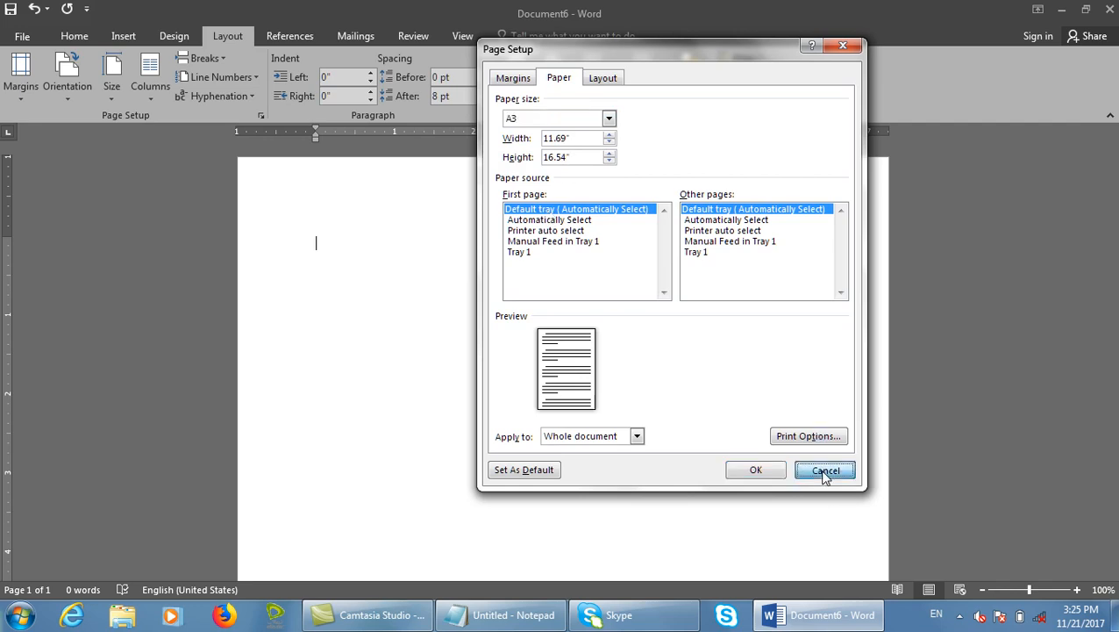
pyautogui.click(829, 473)
# - Look through the preset paper sizes and close the list without choosing one
pyautogui.click(118, 93)
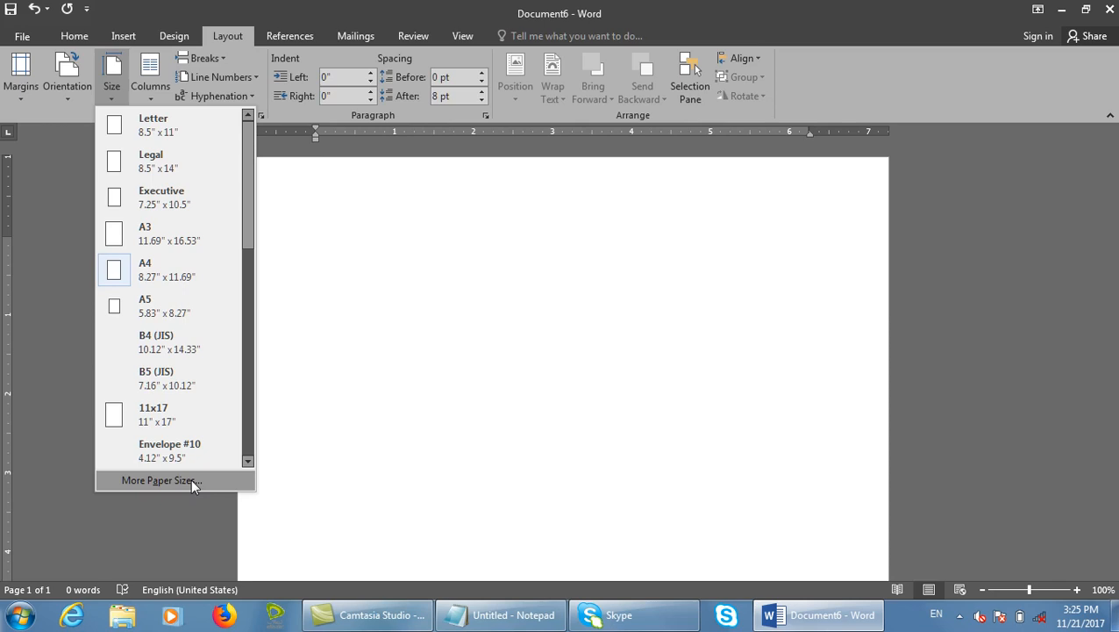
pyautogui.moveTo(250, 235); pyautogui.dragTo(341, 392)
pyautogui.click(342, 392)
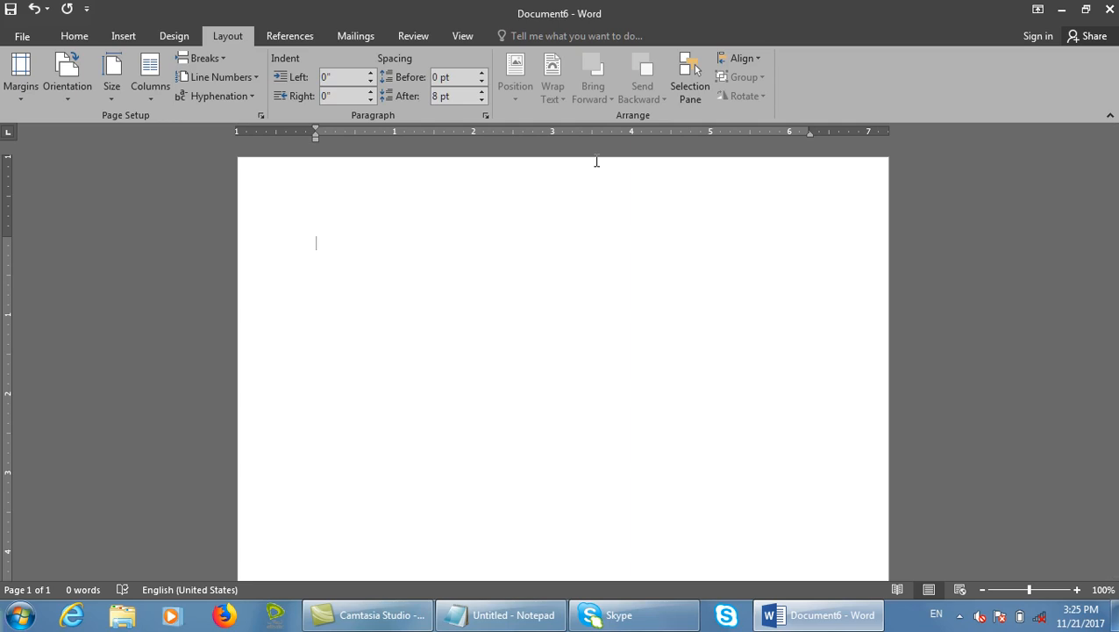
# - Switch to Notepad, add 8 and 12 on separate new lines under the date, and return to Word
pyautogui.click(504, 615)
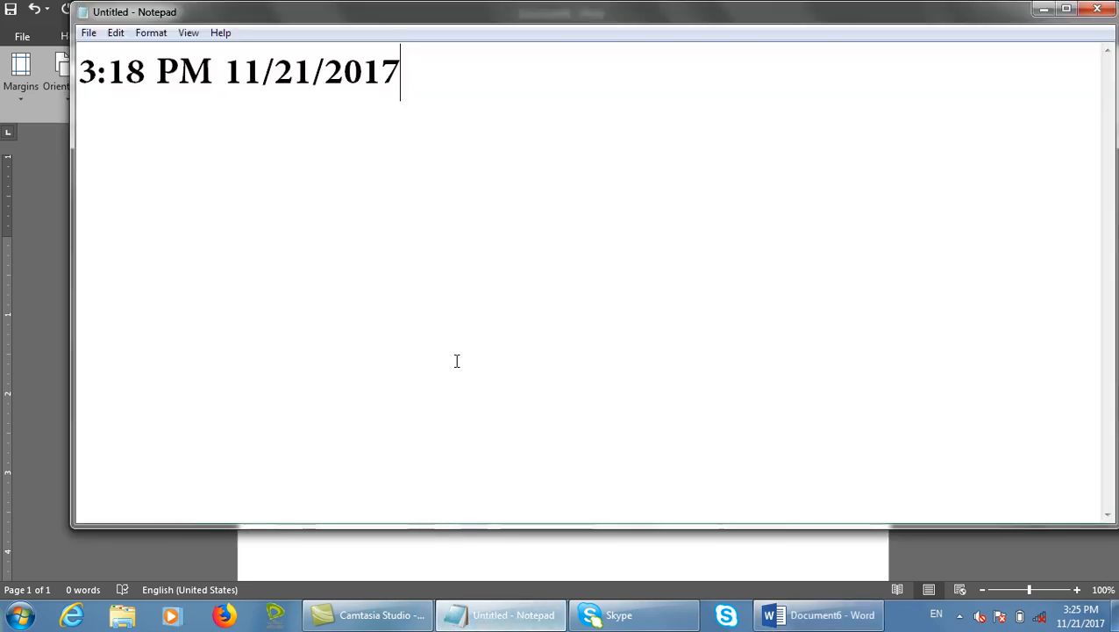
pyautogui.press('Return')
pyautogui.write('8')
pyautogui.press('Return')
pyautogui.write('12')
pyautogui.press('Return')
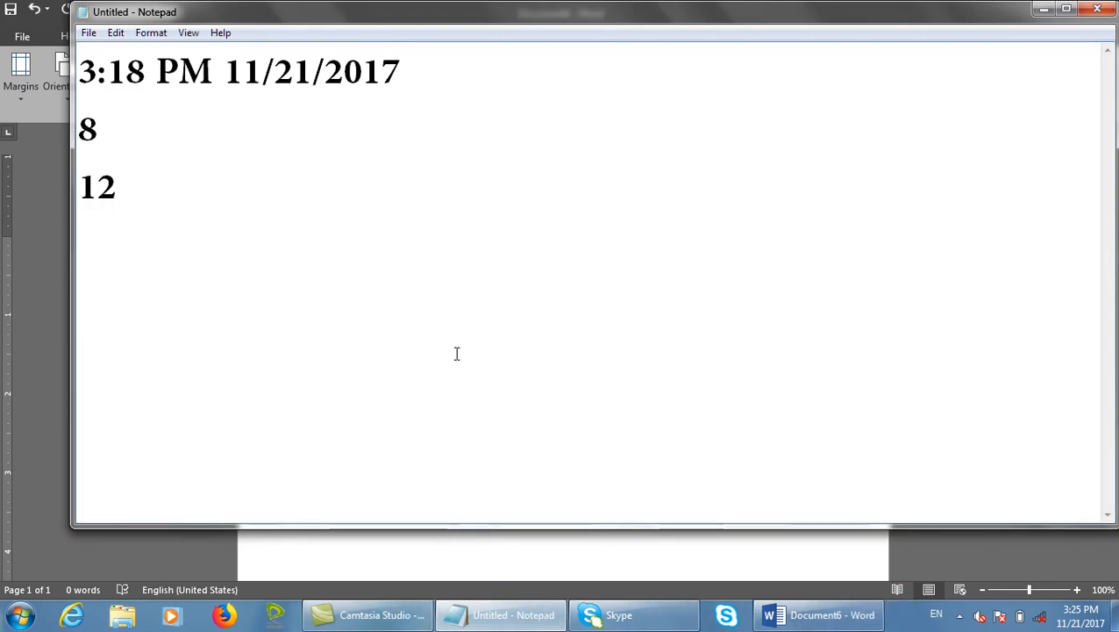
pyautogui.click(529, 571)
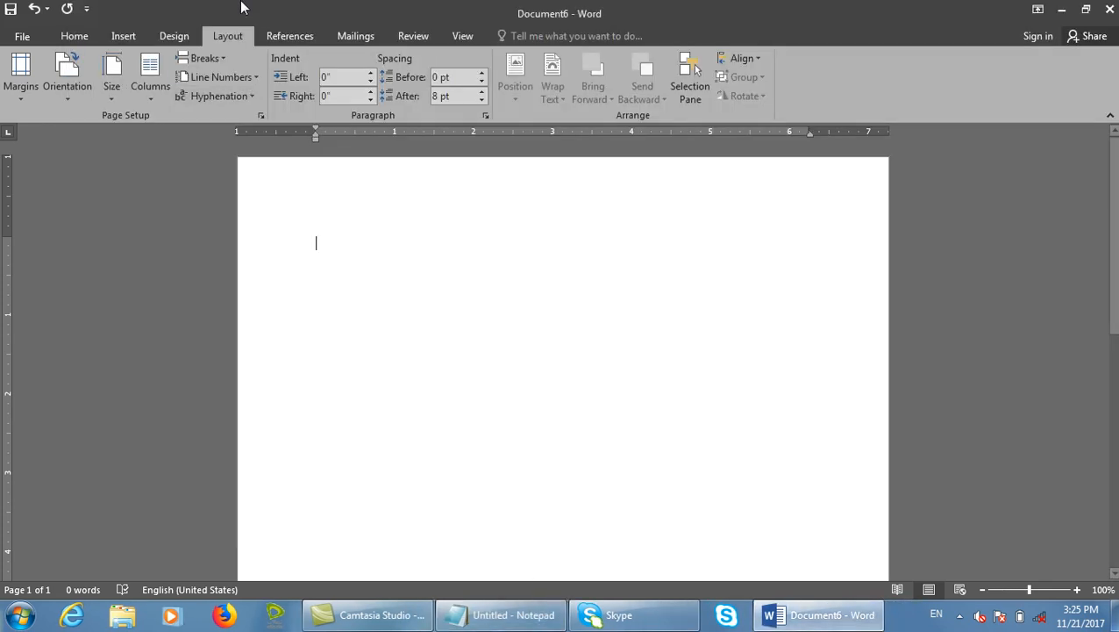
# - Set the document's paper width to 8 inches in Page Setup
pyautogui.click(260, 115)
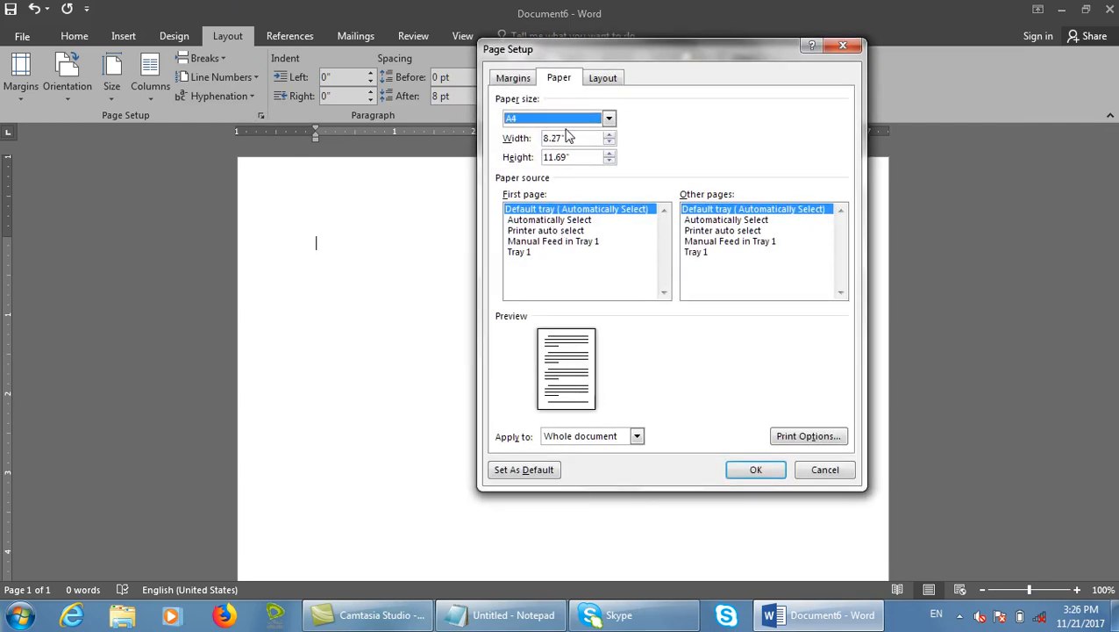
pyautogui.click(607, 119)
pyautogui.click(619, 151)
pyautogui.click(607, 121)
pyautogui.moveTo(608, 150); pyautogui.dragTo(609, 170)
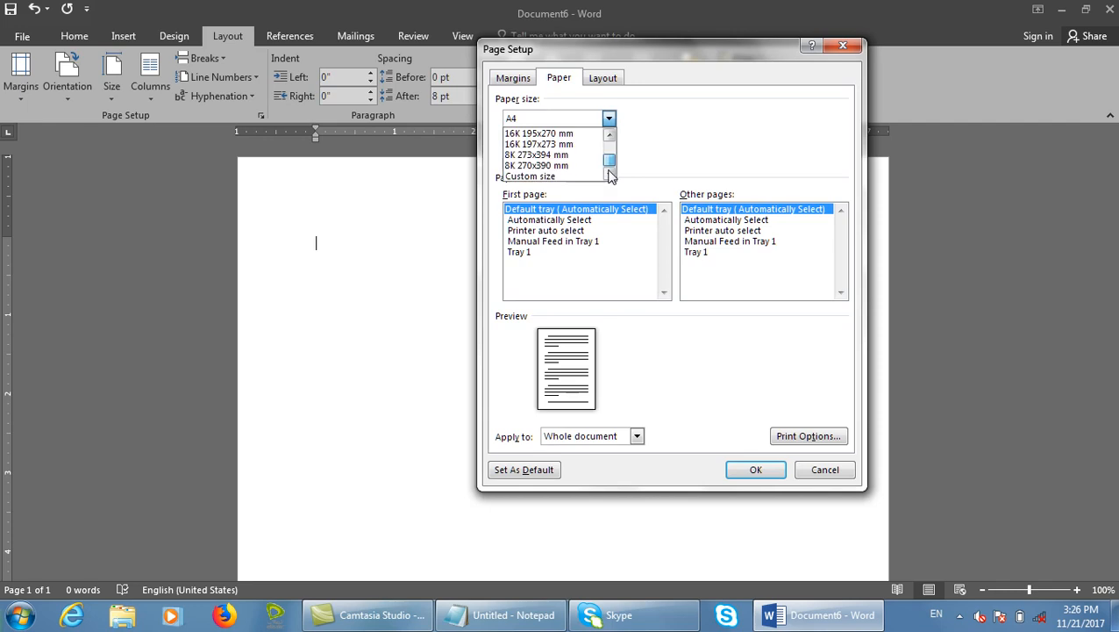
pyautogui.click(589, 176)
pyautogui.click(575, 138)
pyautogui.moveTo(574, 139); pyautogui.dragTo(483, 136)
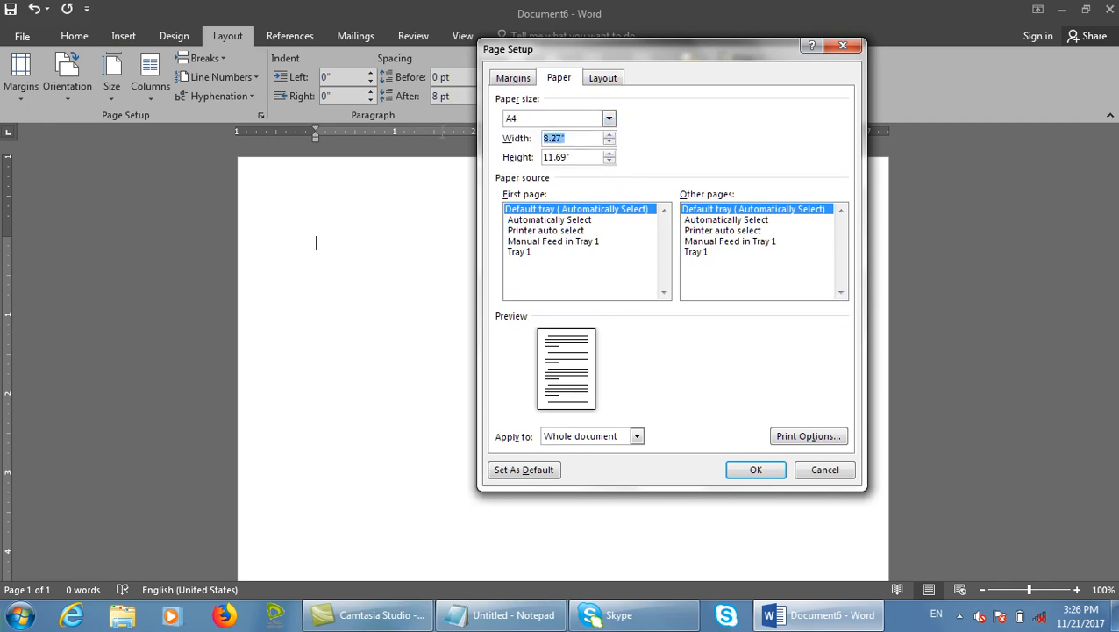
pyautogui.write('8')
# - Select Custom size as the paper size, set the height to 12 inches, and apply it to the whole document
pyautogui.click(592, 118)
pyautogui.scroll(1, 588, 154)
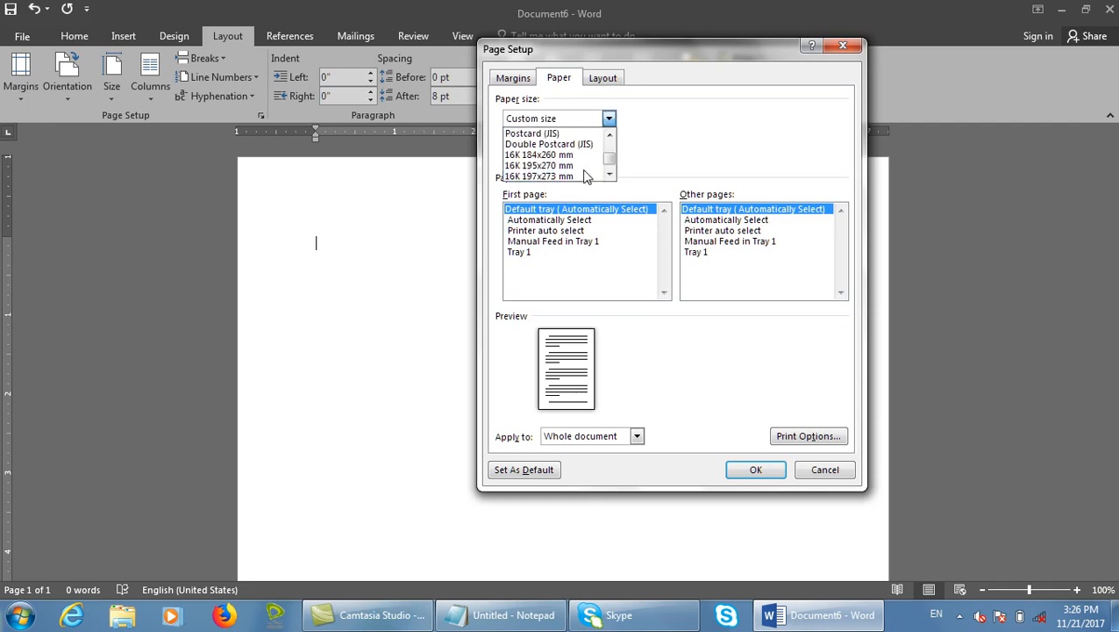
pyautogui.scroll(-1, 610, 178)
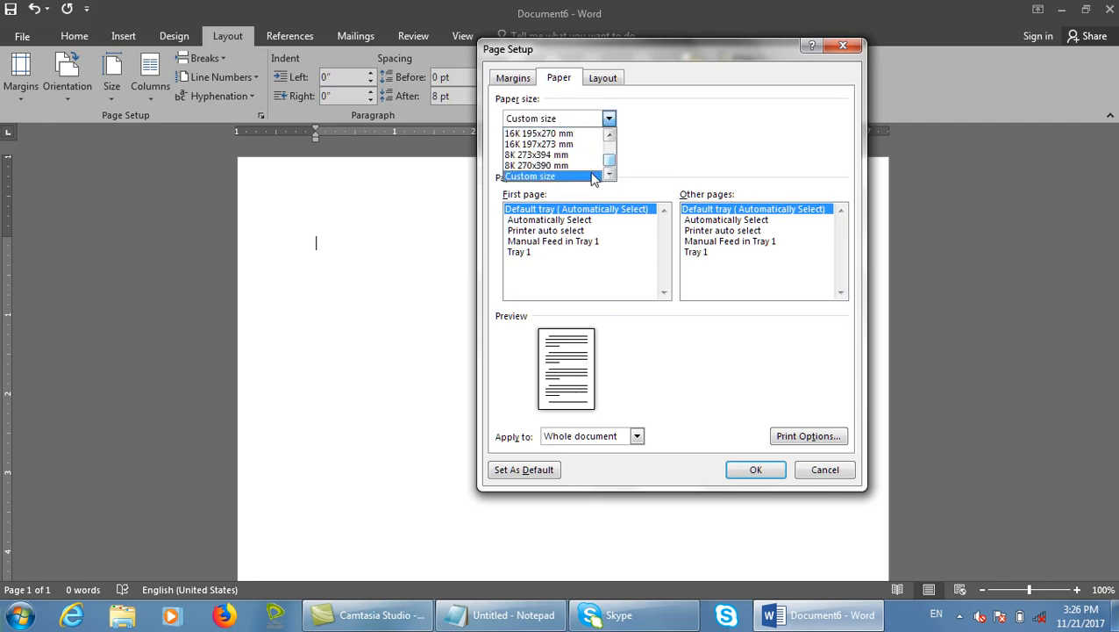
pyautogui.click(592, 176)
pyautogui.press('Tab')
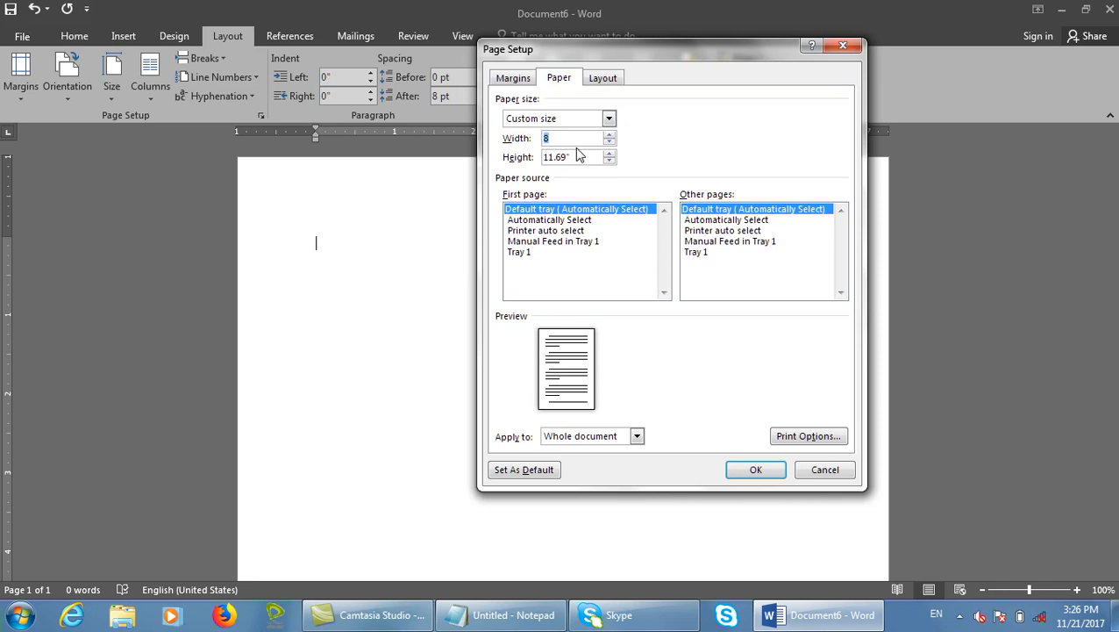
pyautogui.moveTo(575, 156); pyautogui.dragTo(465, 155)
pyautogui.write('12')
pyautogui.click(756, 471)
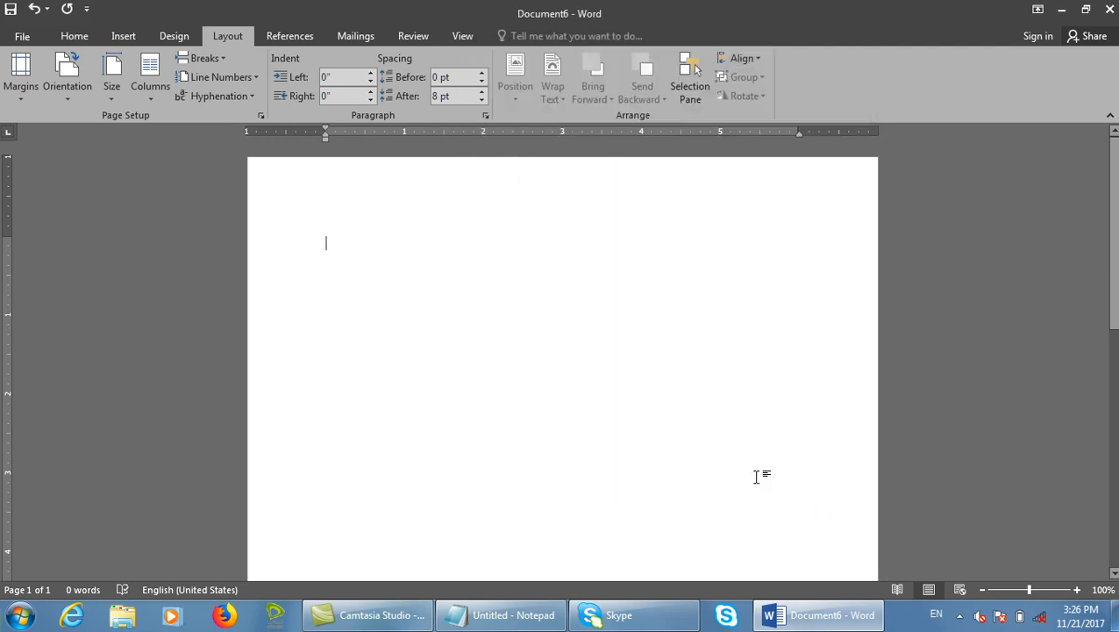
# - Reopen the paper settings, then add the word Tray on a new line in Notepad and return to Word
pyautogui.click(260, 115)
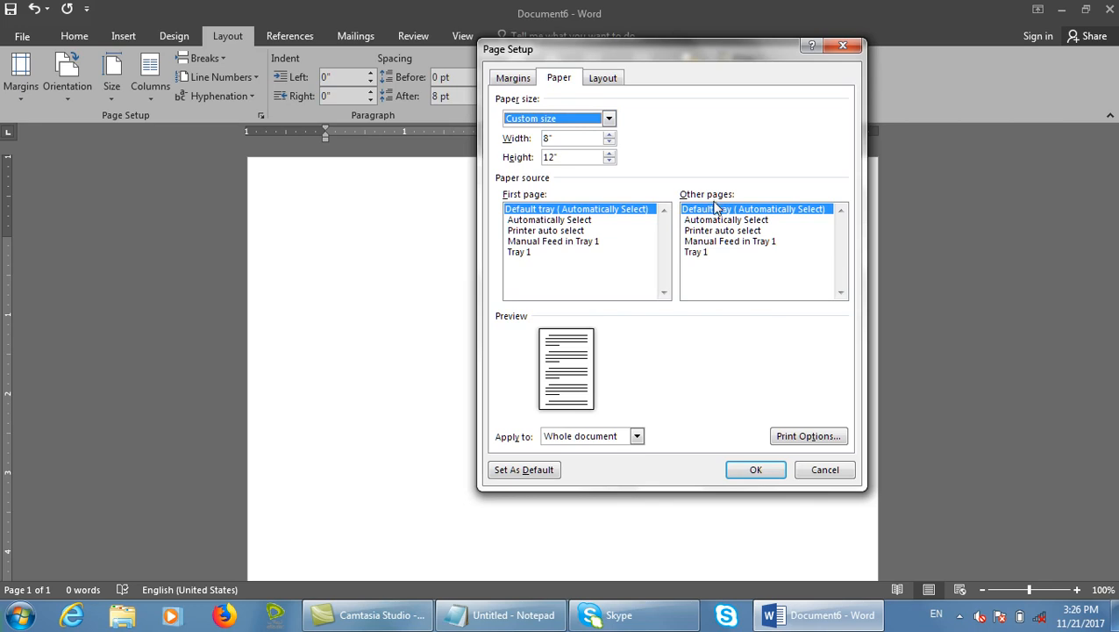
pyautogui.click(514, 618)
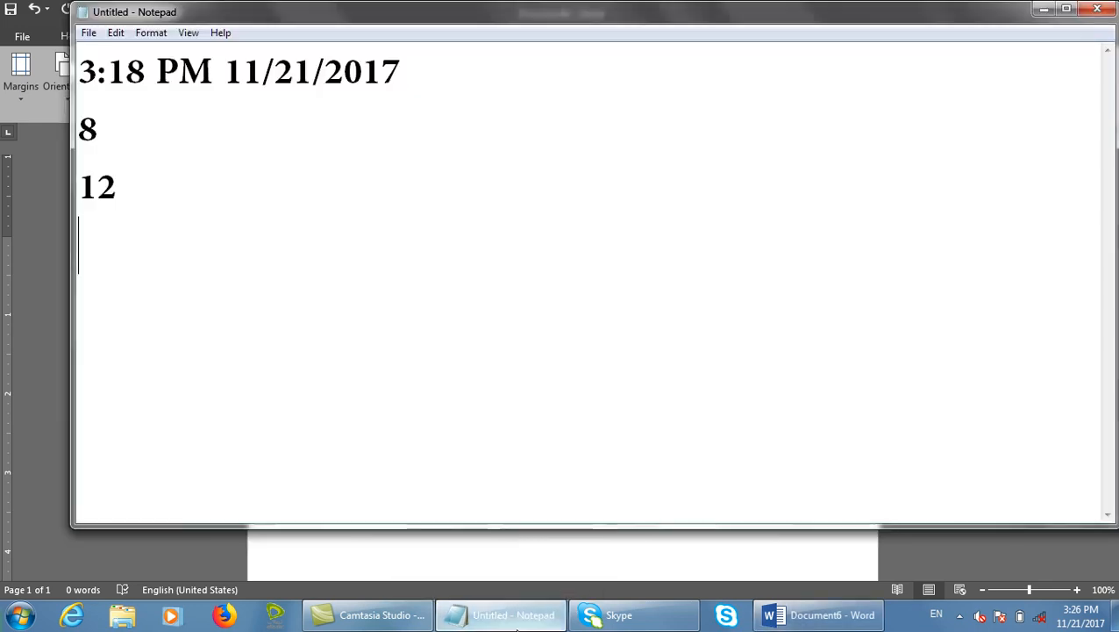
pyautogui.write('T')
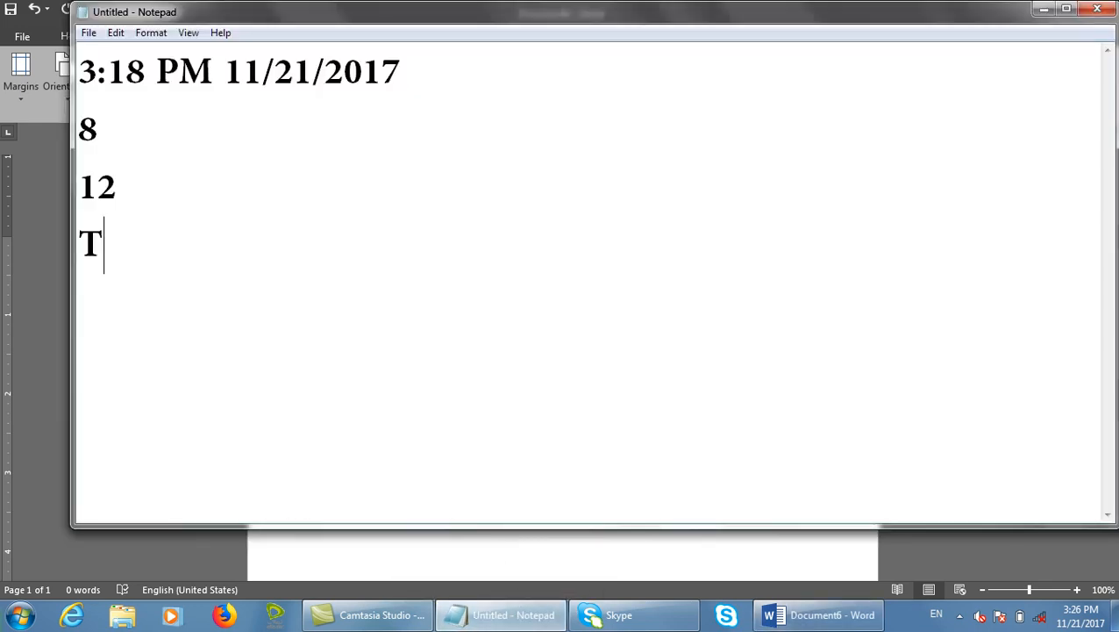
pyautogui.write('ray')
pyautogui.press('Return')
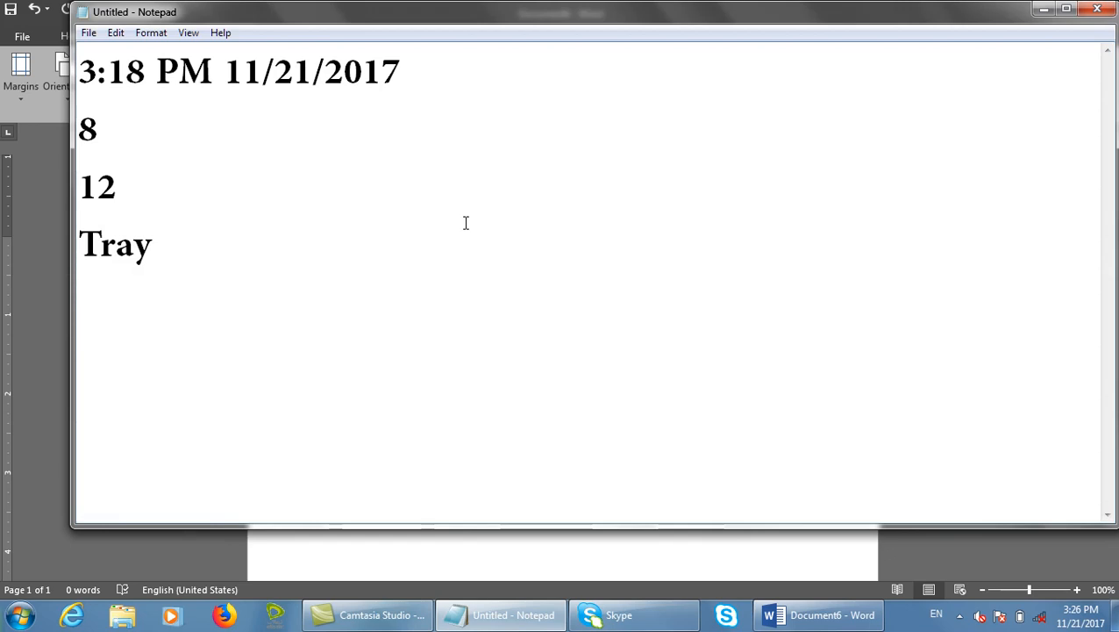
pyautogui.click(735, 590)
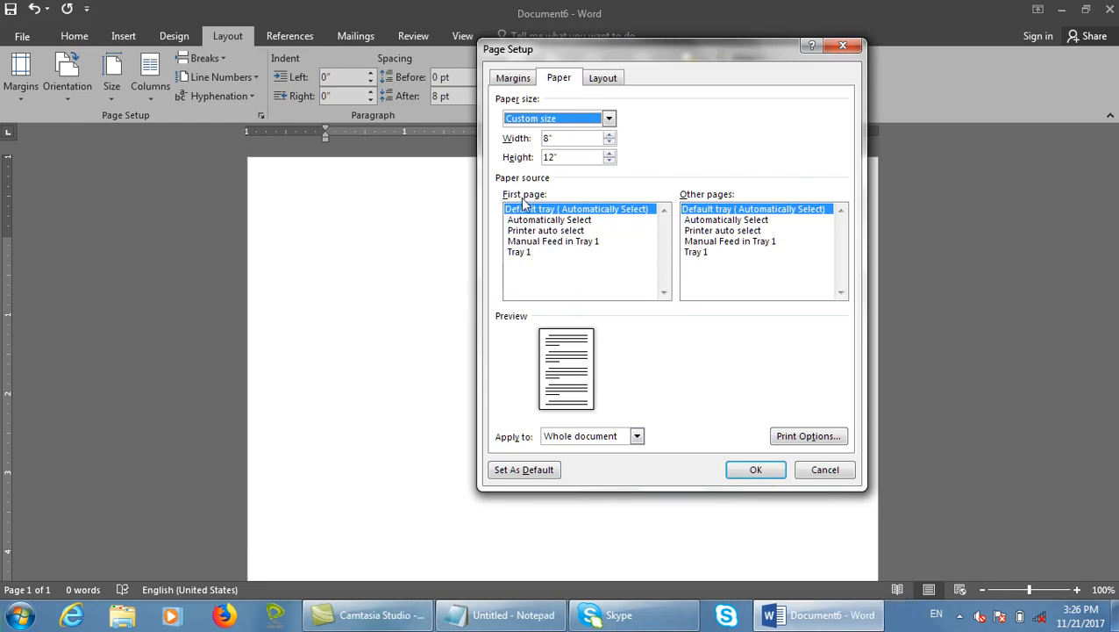
# - Go through the first page's paper source options in order and leave Tray 1 selected
pyautogui.click(596, 212)
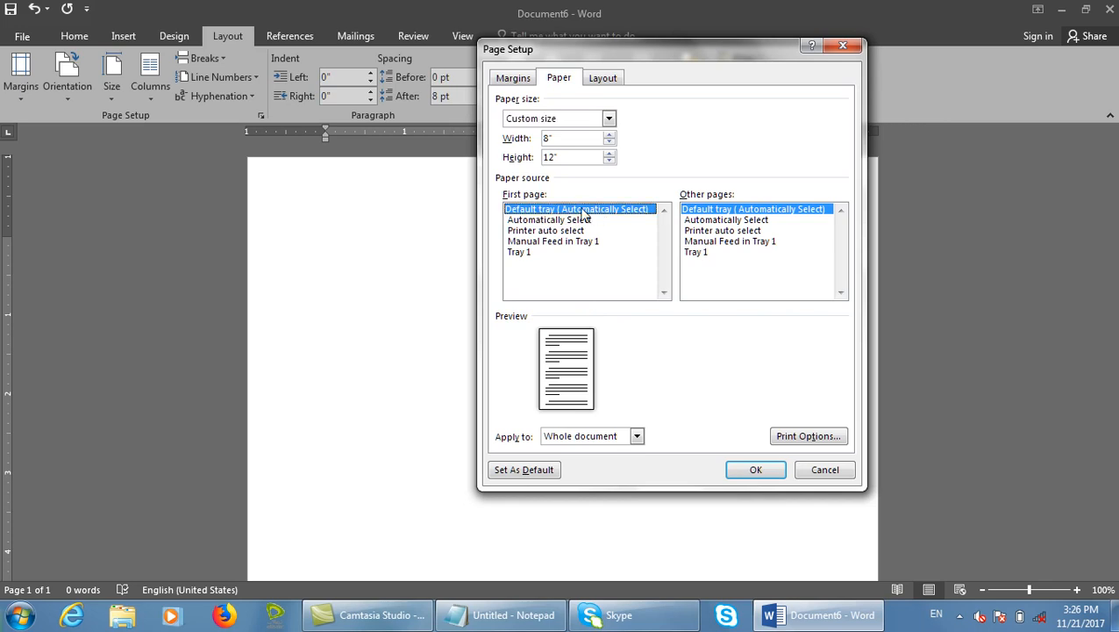
pyautogui.click(577, 221)
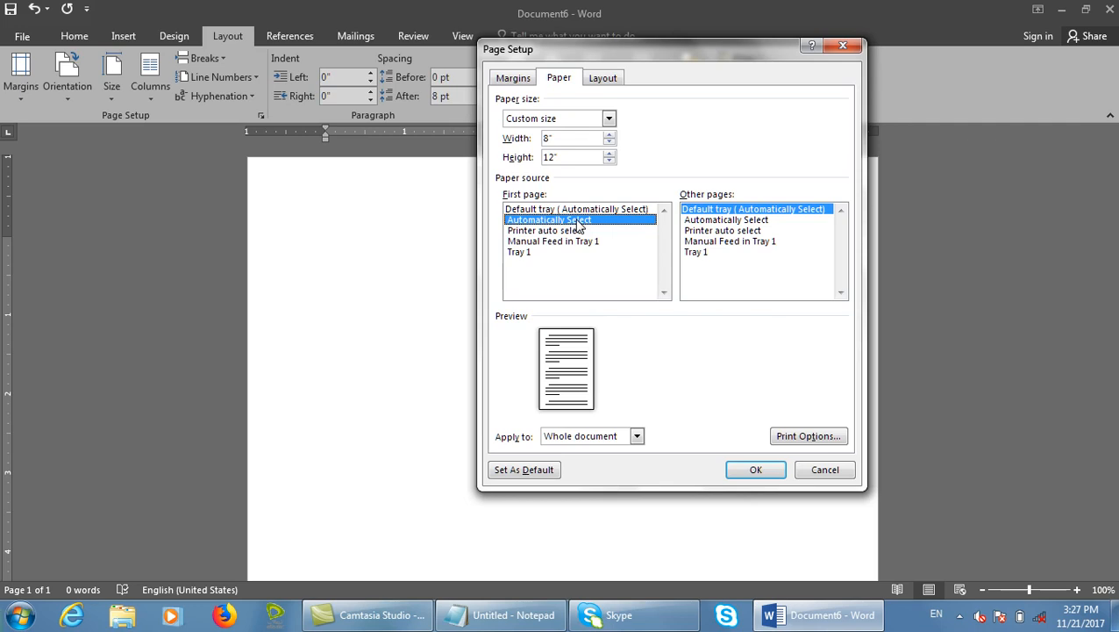
pyautogui.click(568, 231)
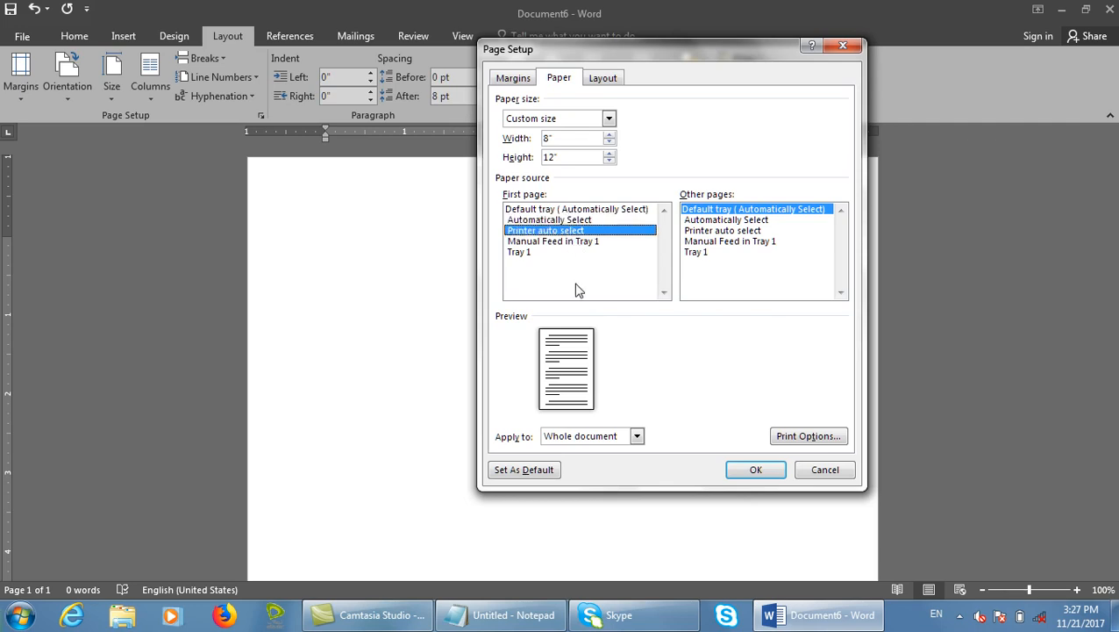
pyautogui.click(530, 245)
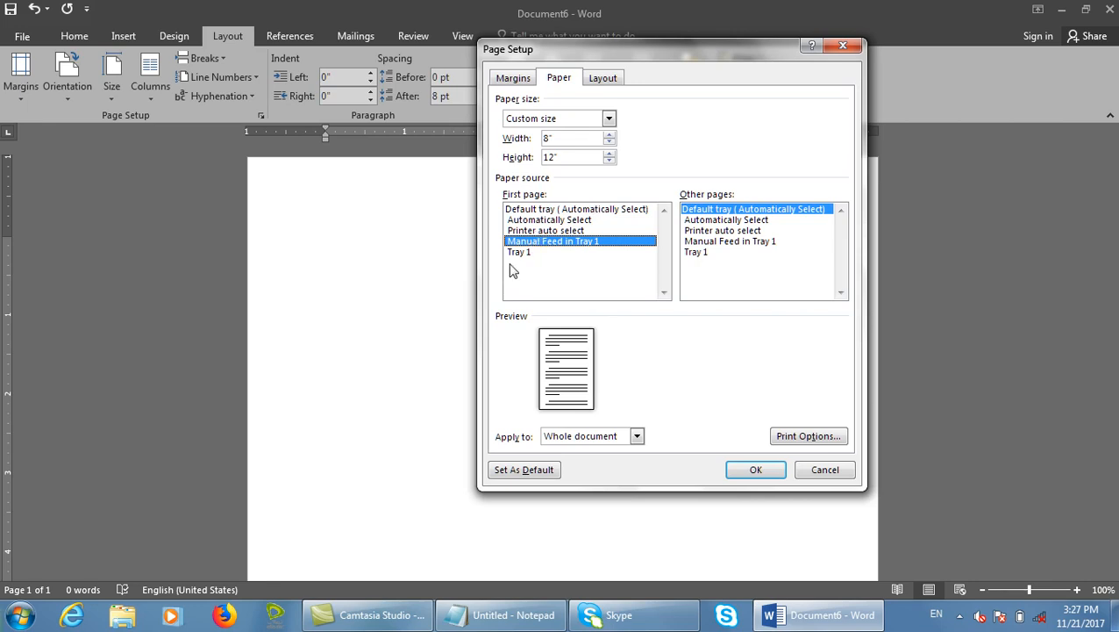
pyautogui.click(531, 252)
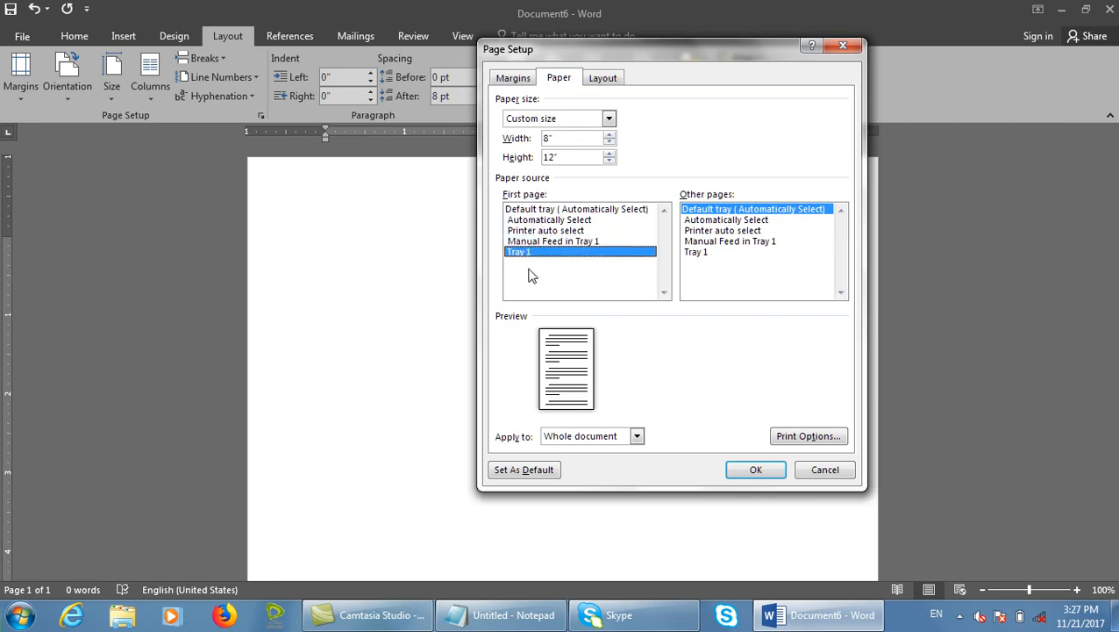
# - Try the paper source options for the other pages and leave Automatically Select chosen
pyautogui.click(702, 254)
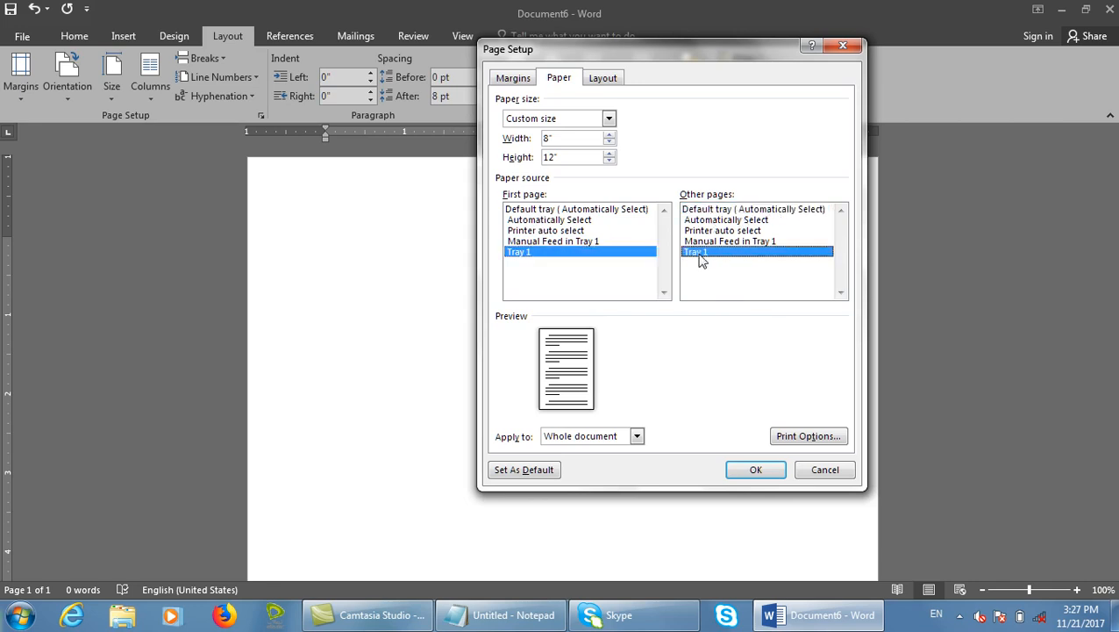
pyautogui.click(709, 232)
pyautogui.click(707, 242)
pyautogui.click(719, 220)
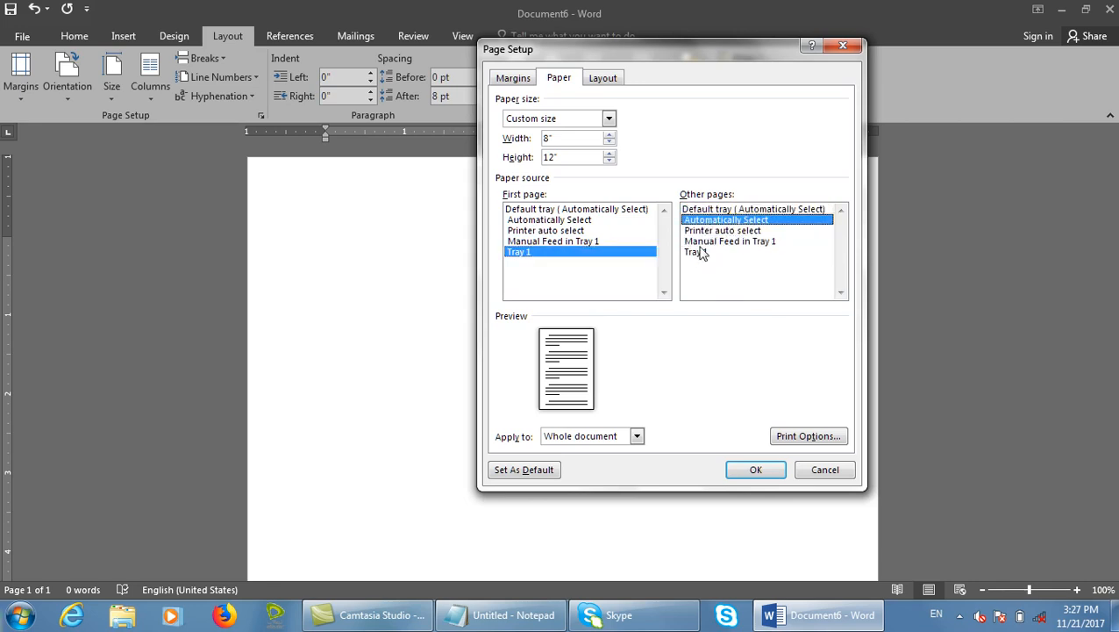
# - Examine the Apply to choices and the print options, then return to Page Setup without changing them
pyautogui.click(615, 438)
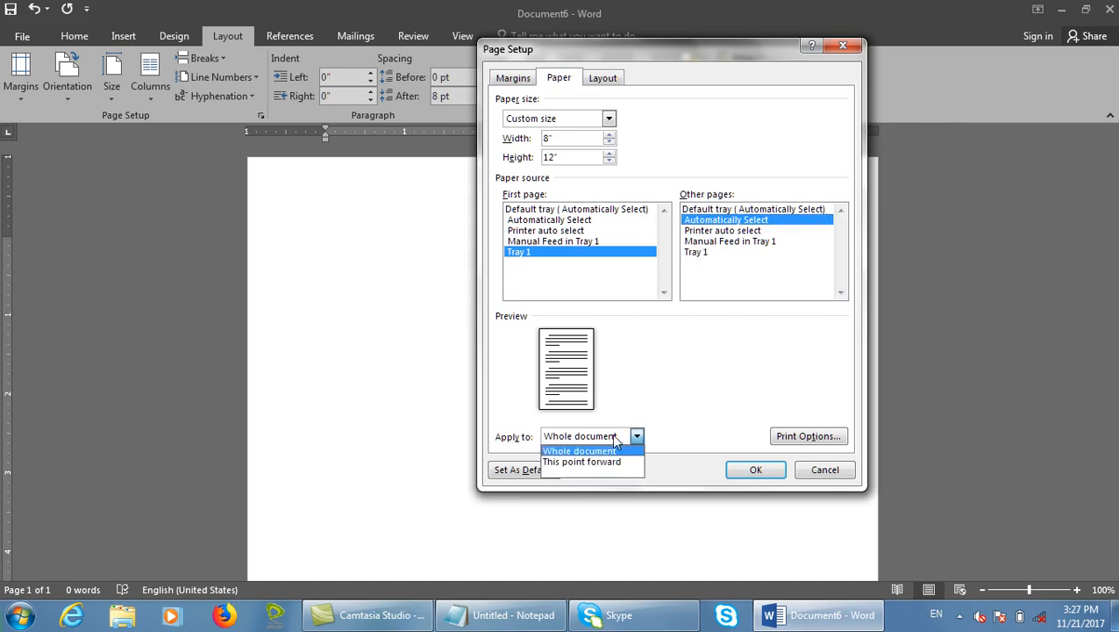
pyautogui.click(796, 436)
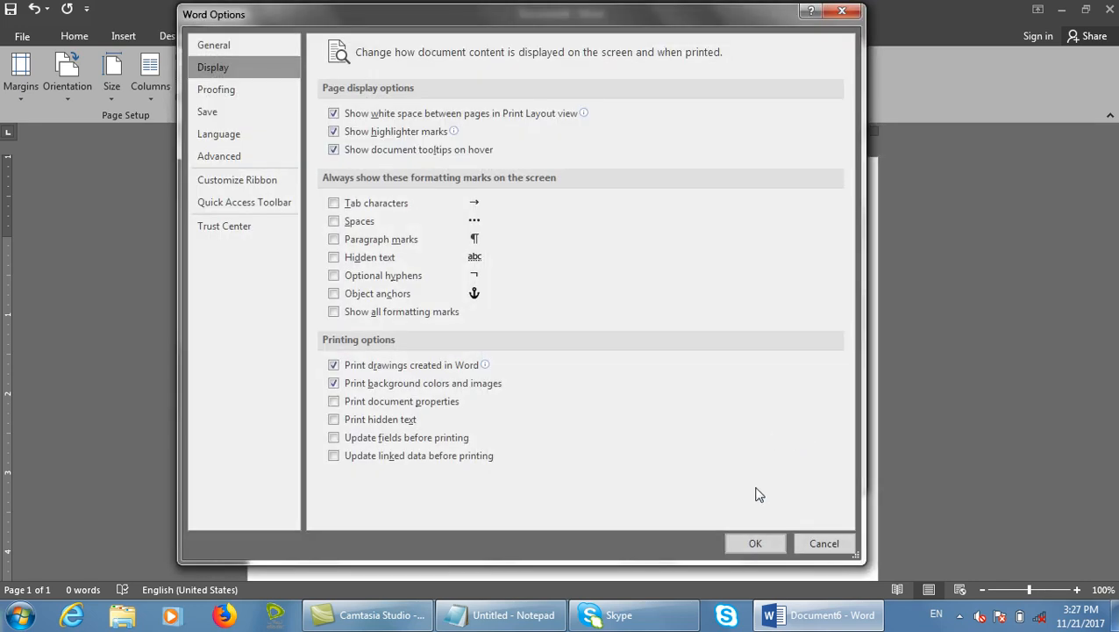
pyautogui.click(815, 538)
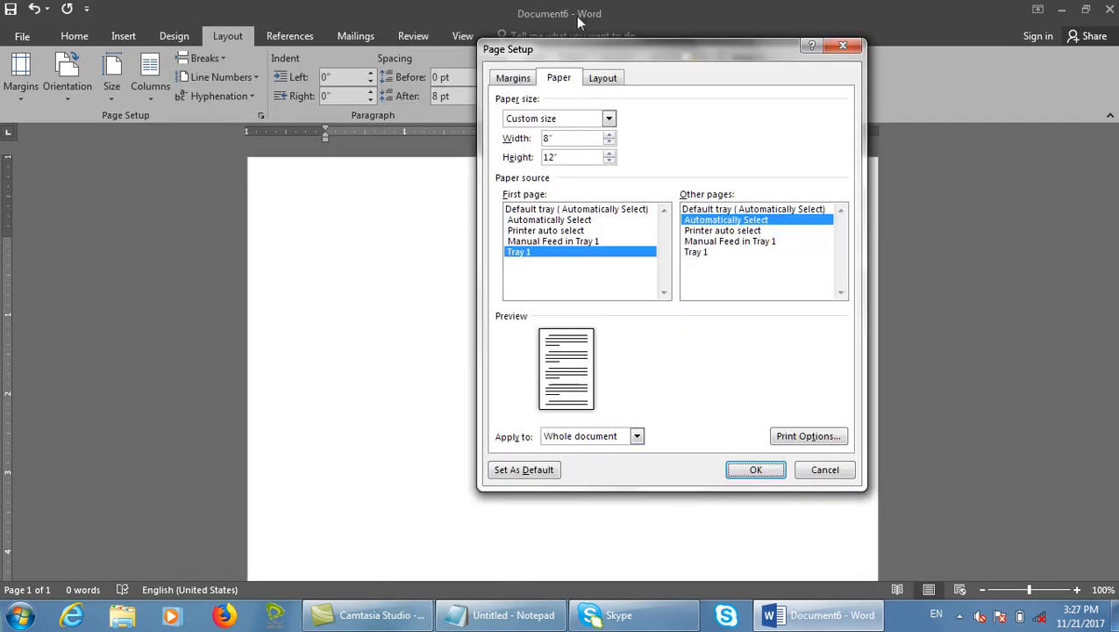
# - Examine the section start choices in the Page Setup layout settings and leave New page selected
pyautogui.click(605, 78)
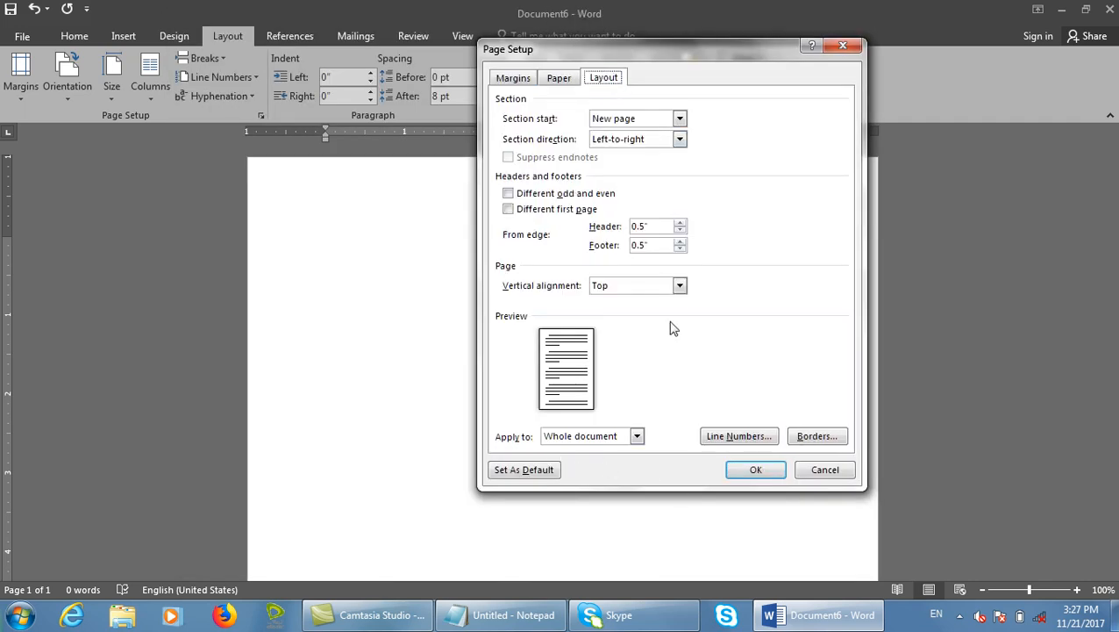
pyautogui.click(600, 124)
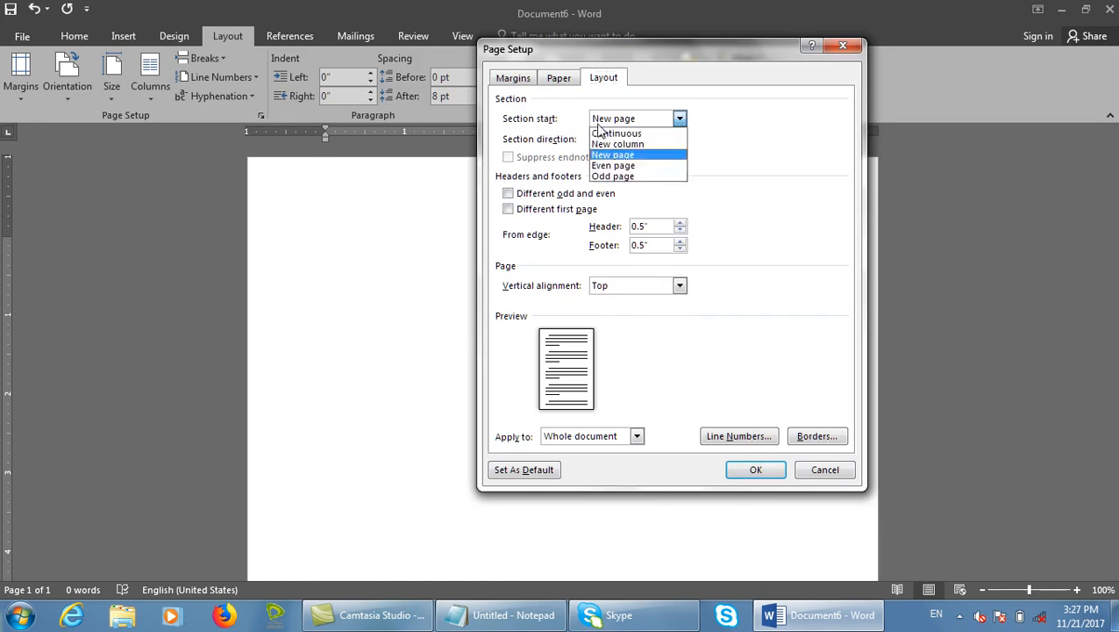
pyautogui.click(597, 129)
pyautogui.press('Return')
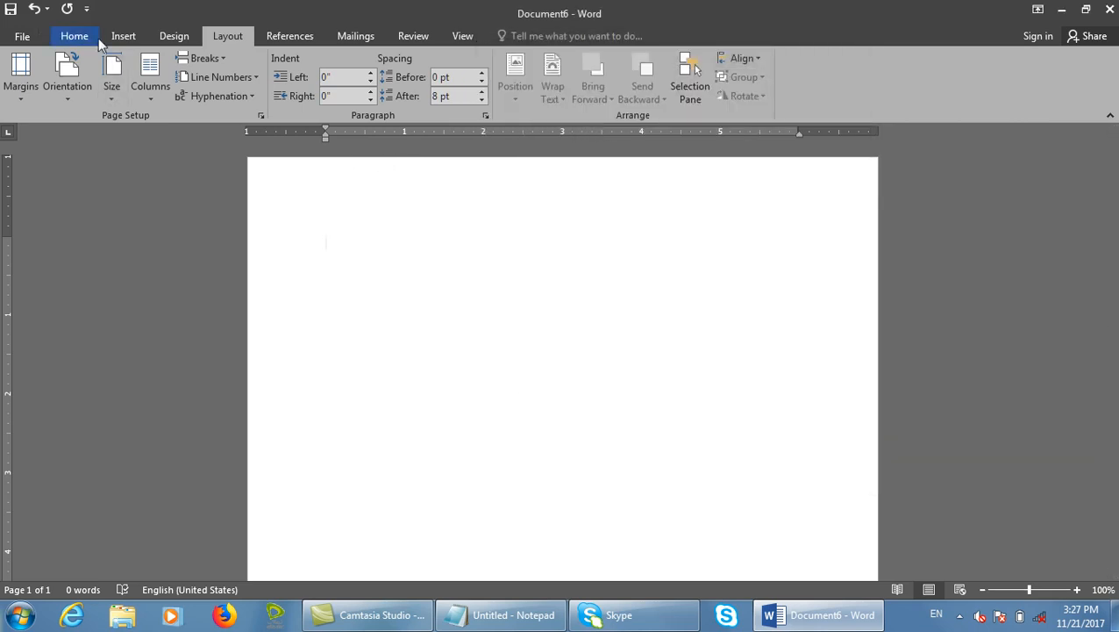
# - Insert an Even Page section break, then check the new section's start setting in Page Setup and close it
pyautogui.click(220, 66)
pyautogui.click(268, 387)
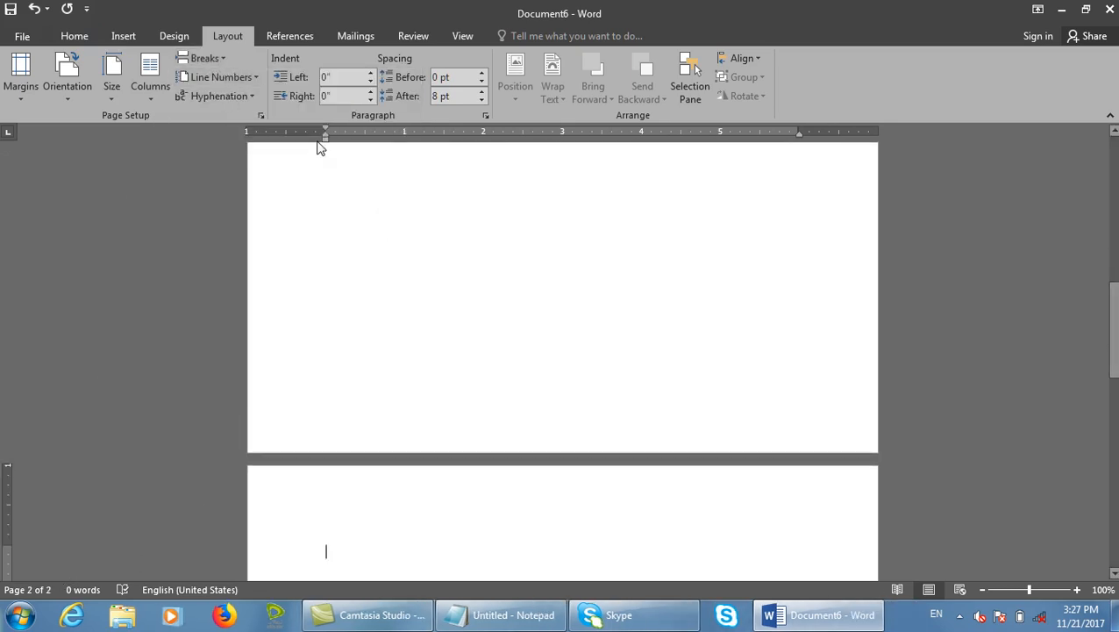
pyautogui.click(260, 116)
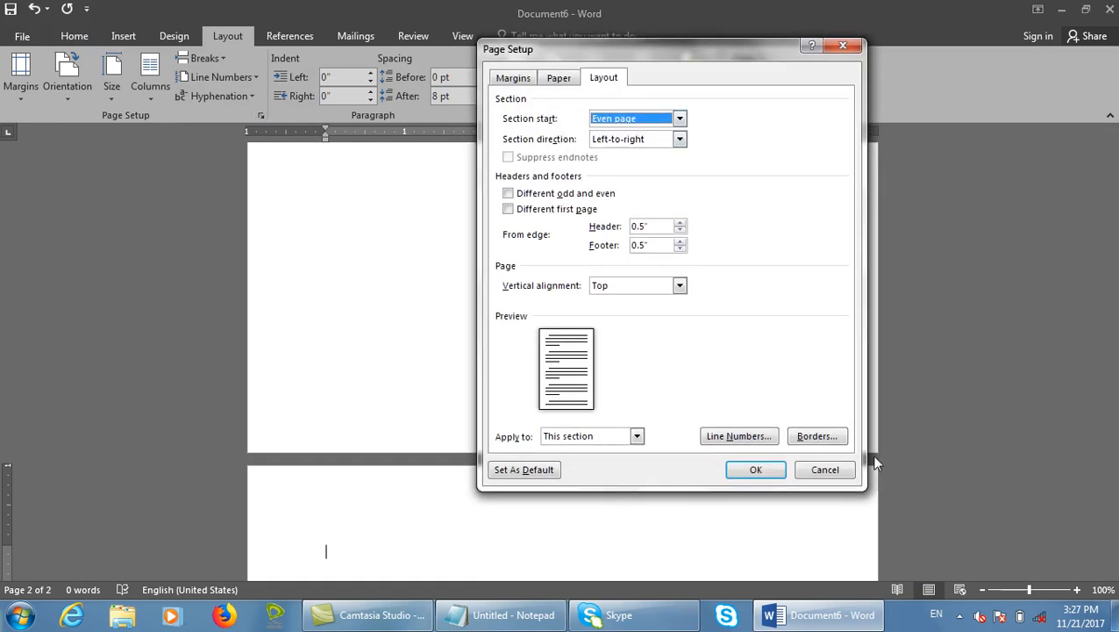
pyautogui.click(844, 471)
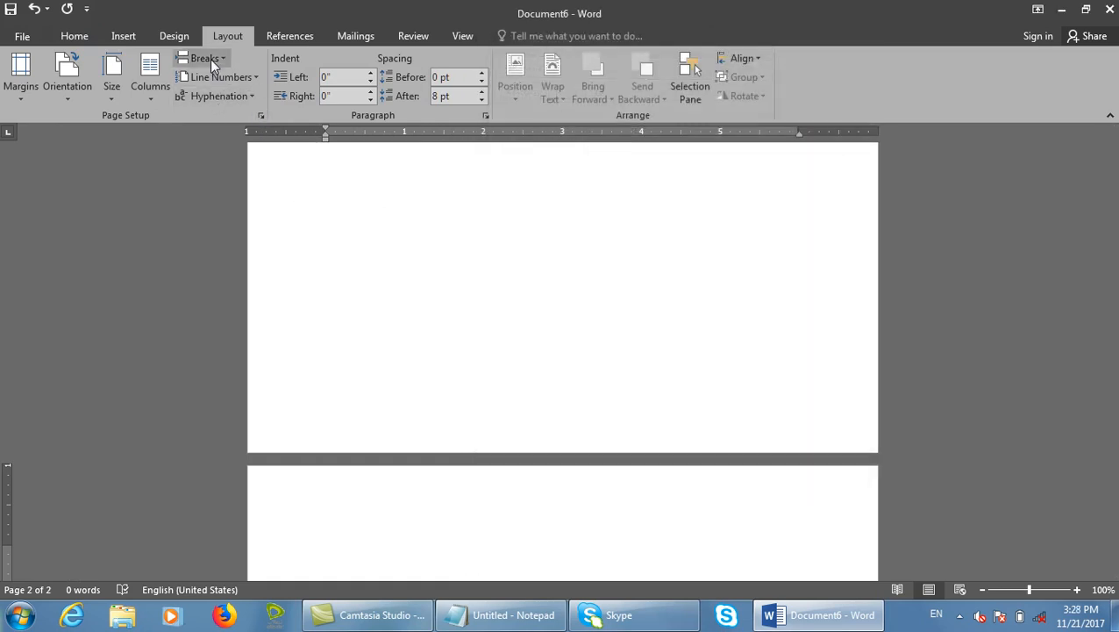
# - Insert an Odd Page section break, then review the section start choices in Page Setup without changing them
pyautogui.click(210, 59)
pyautogui.click(266, 410)
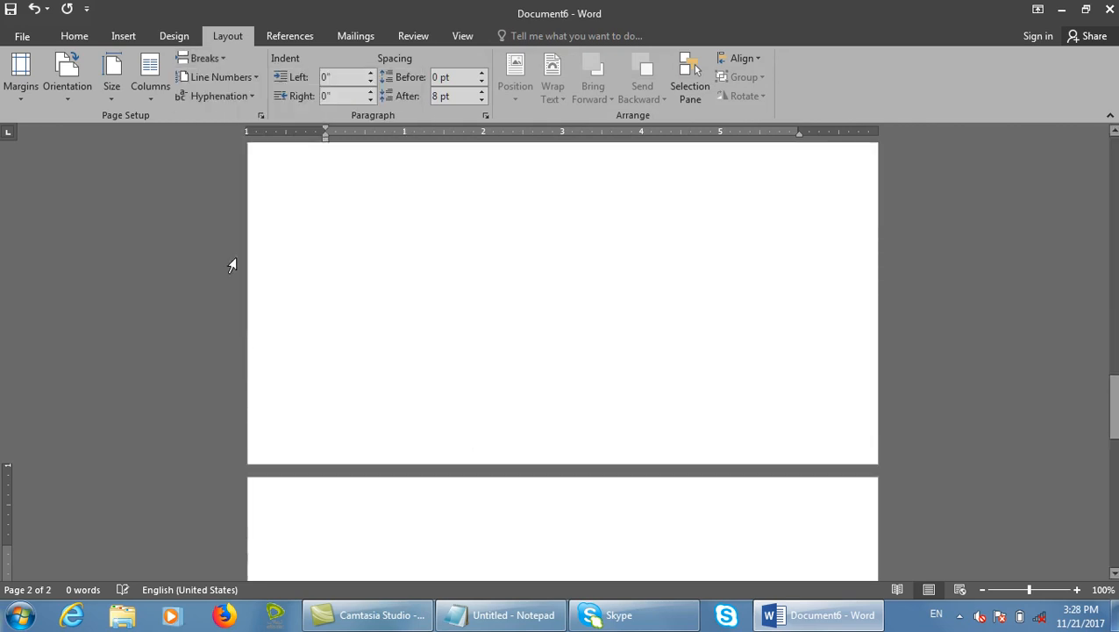
pyautogui.click(261, 116)
pyautogui.click(619, 124)
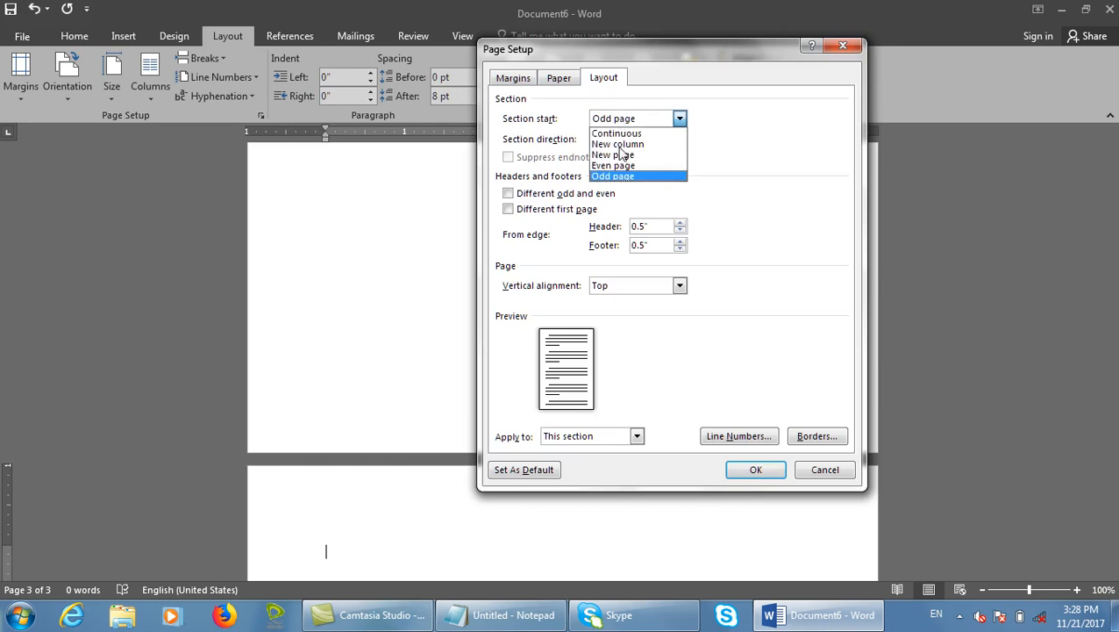
pyautogui.click(688, 177)
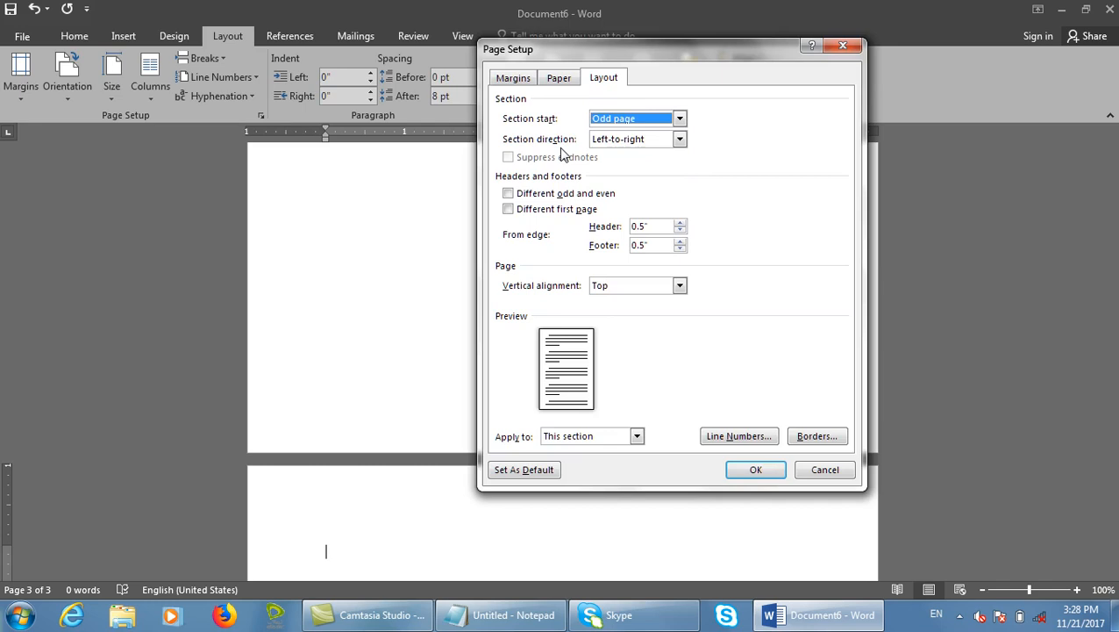
pyautogui.click(821, 465)
# - Close the document without saving, create a blank one and fill it with sample text using =rand()
pyautogui.write('wn')
pyautogui.hotkey('ctrl', 'w')
pyautogui.press('n')
pyautogui.hotkey('ctrl', 'n')
pyautogui.write('=rand()')
pyautogui.press('Return')
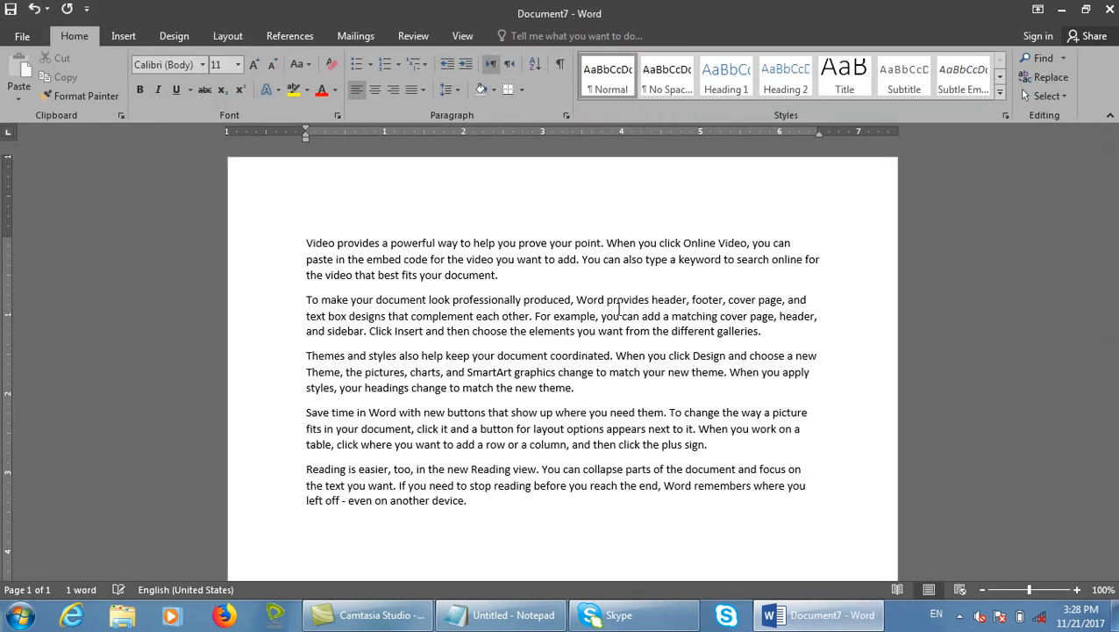
# - Insert a Next Page section break after the sample text
pyautogui.click(235, 38)
pyautogui.click(218, 58)
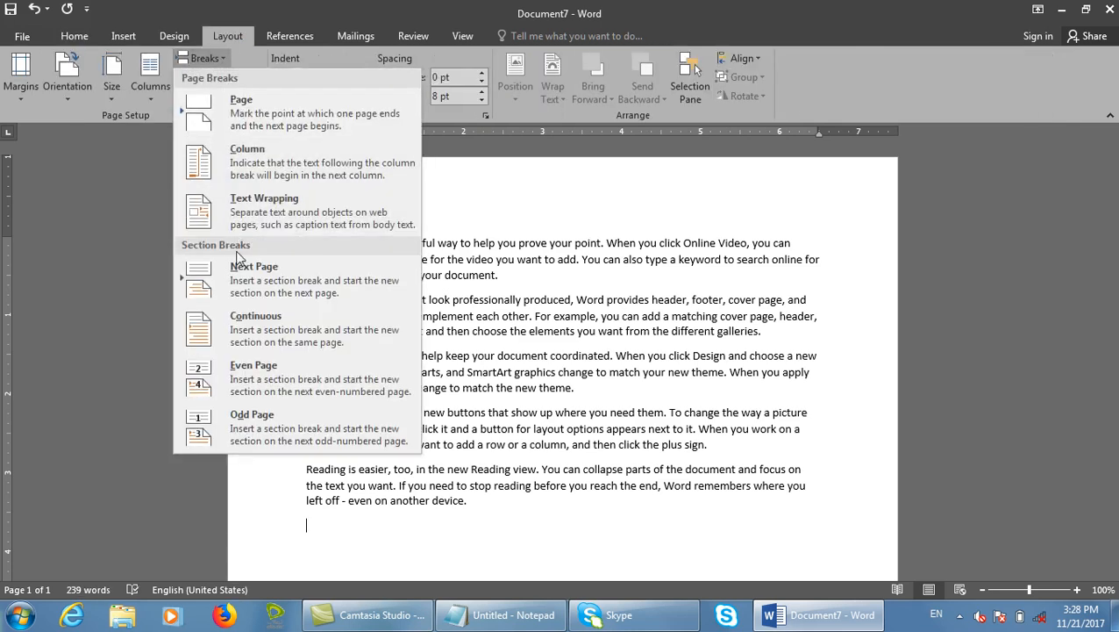
pyautogui.click(242, 266)
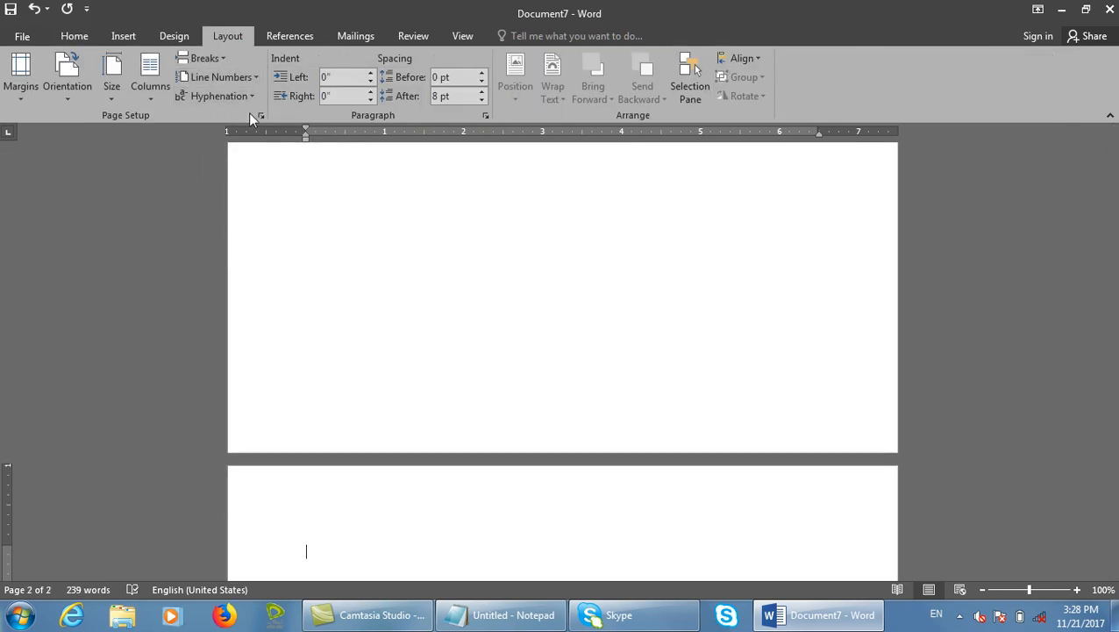
# - Set the new section's direction to Right-to-left, then reopen Page Setup to check the setting and close it
pyautogui.click(259, 116)
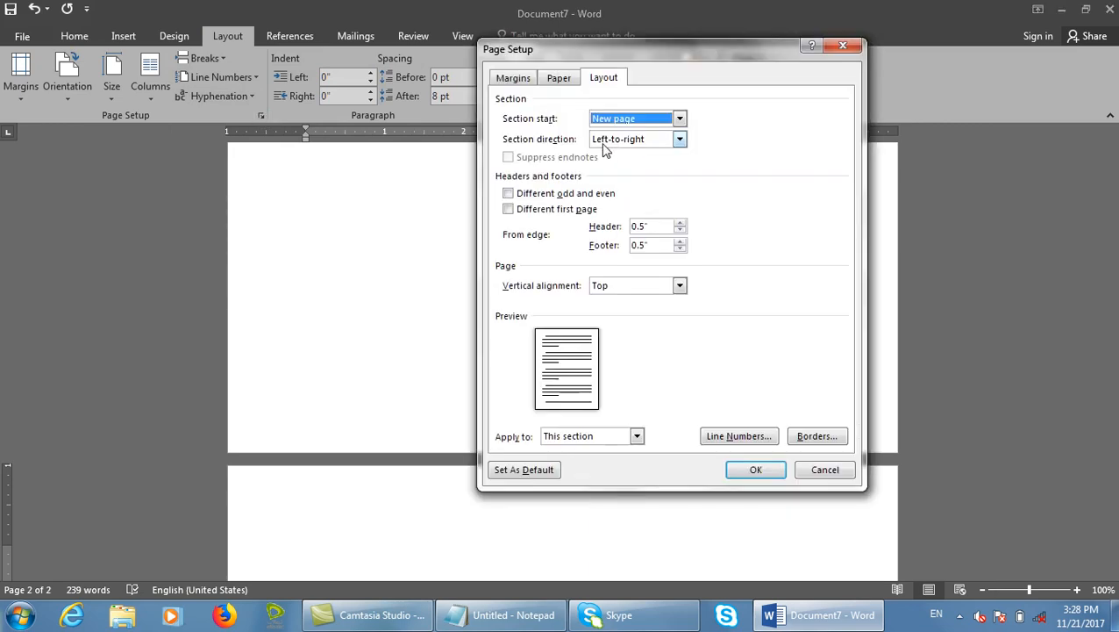
pyautogui.click(606, 140)
pyautogui.click(614, 151)
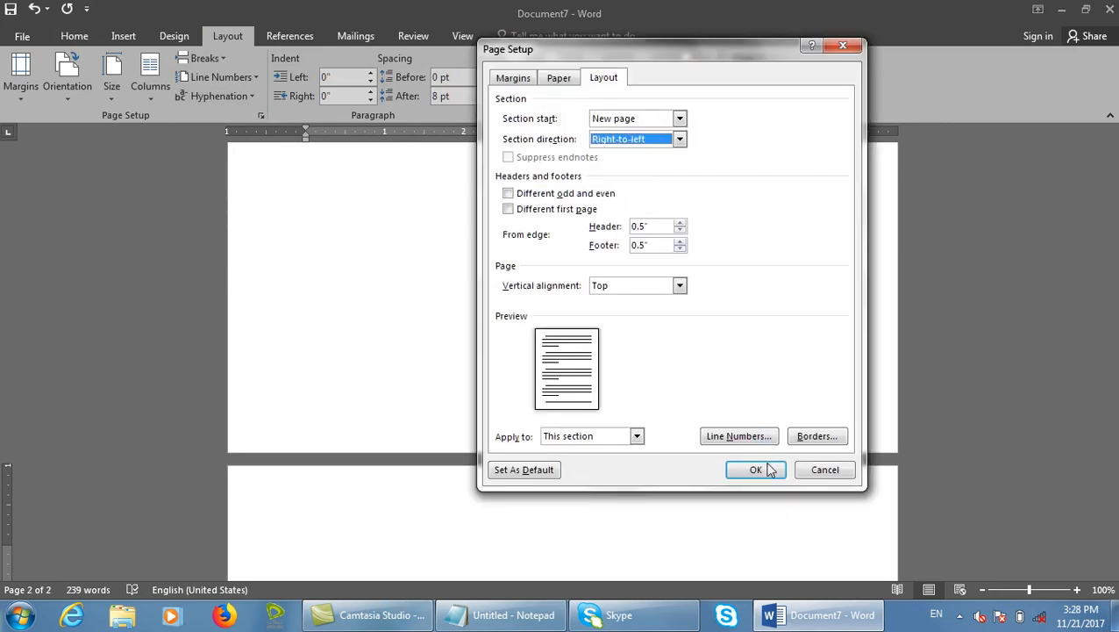
pyautogui.press('Return')
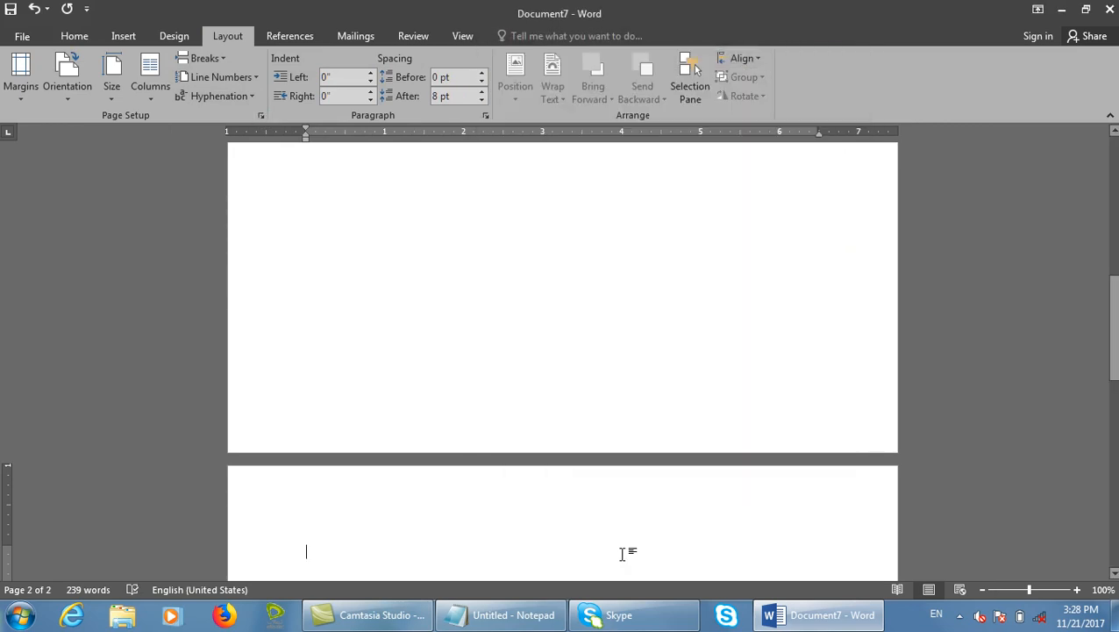
pyautogui.click(261, 116)
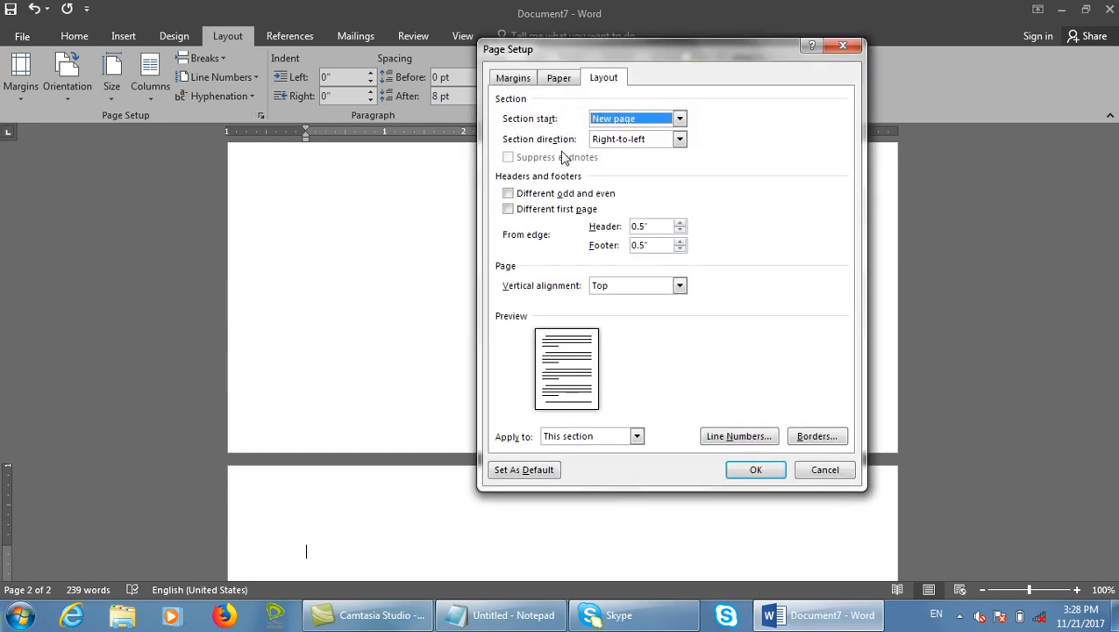
pyautogui.press('Escape')
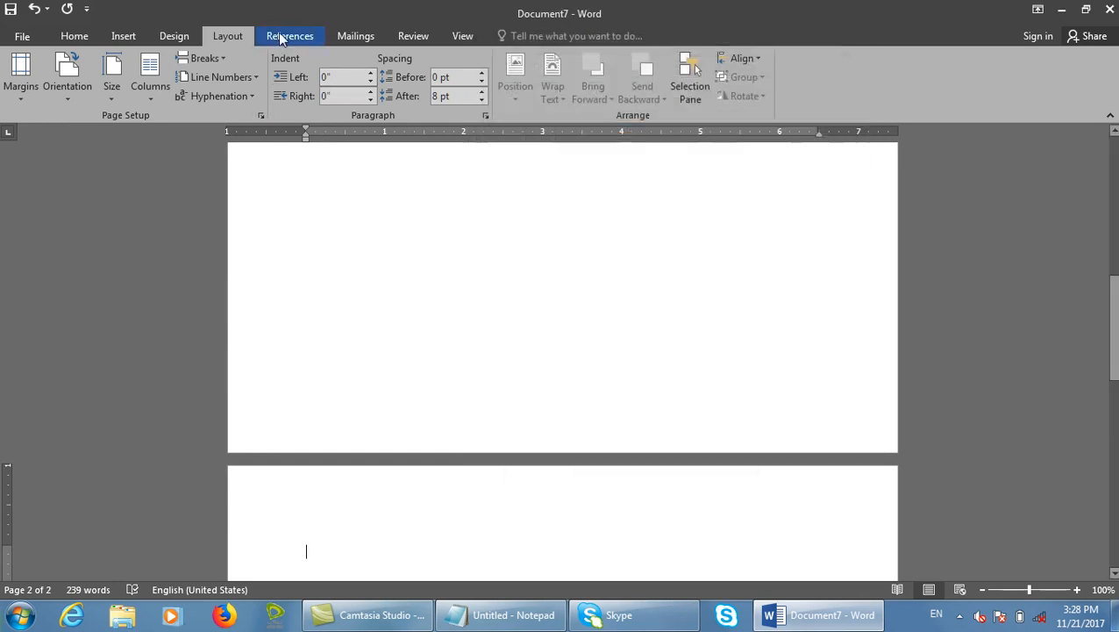
# - Look at the footnote and endnote commands, then review the Page Setup layout options and cancel
pyautogui.click(282, 36)
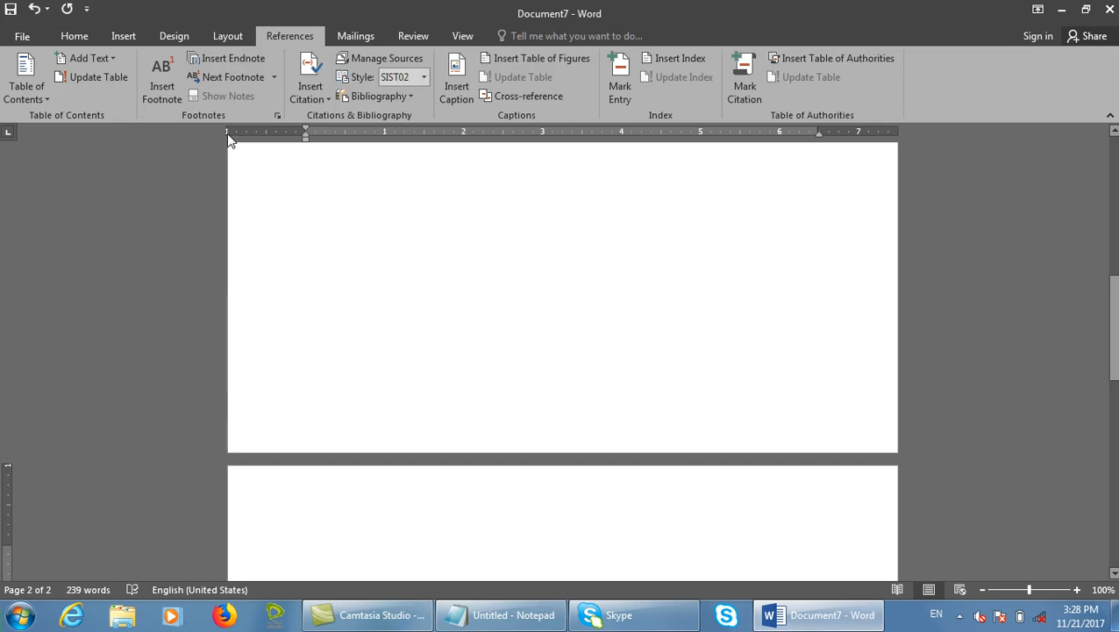
pyautogui.click(226, 42)
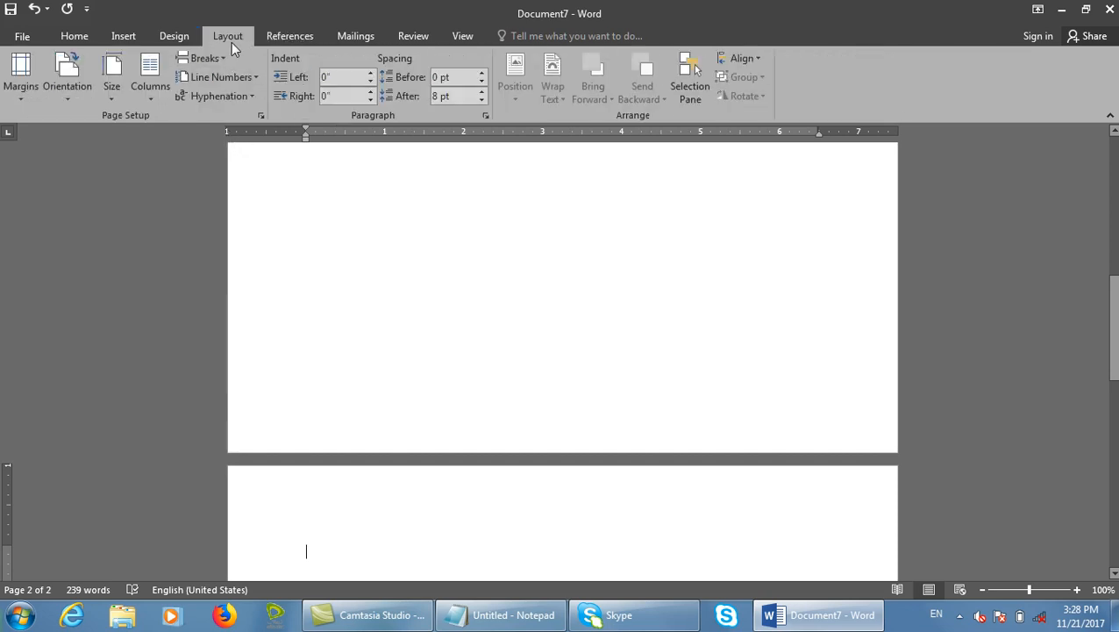
pyautogui.click(262, 115)
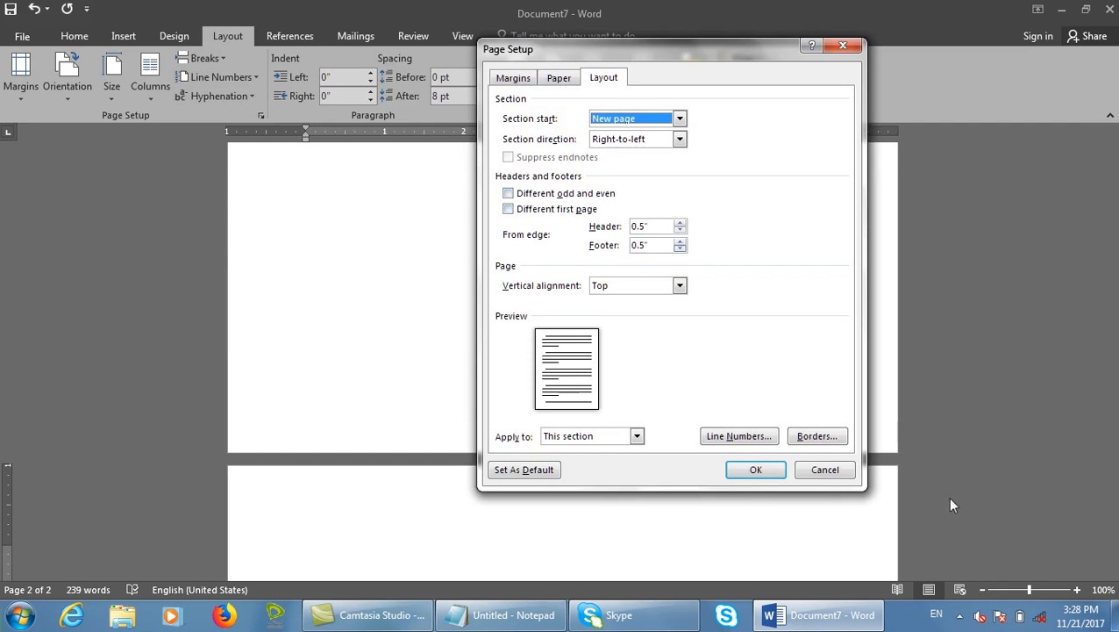
pyautogui.click(849, 465)
# - Close the sample document without saving and create a new blank document
pyautogui.hotkey('ctrl', 'w')
pyautogui.press('n')
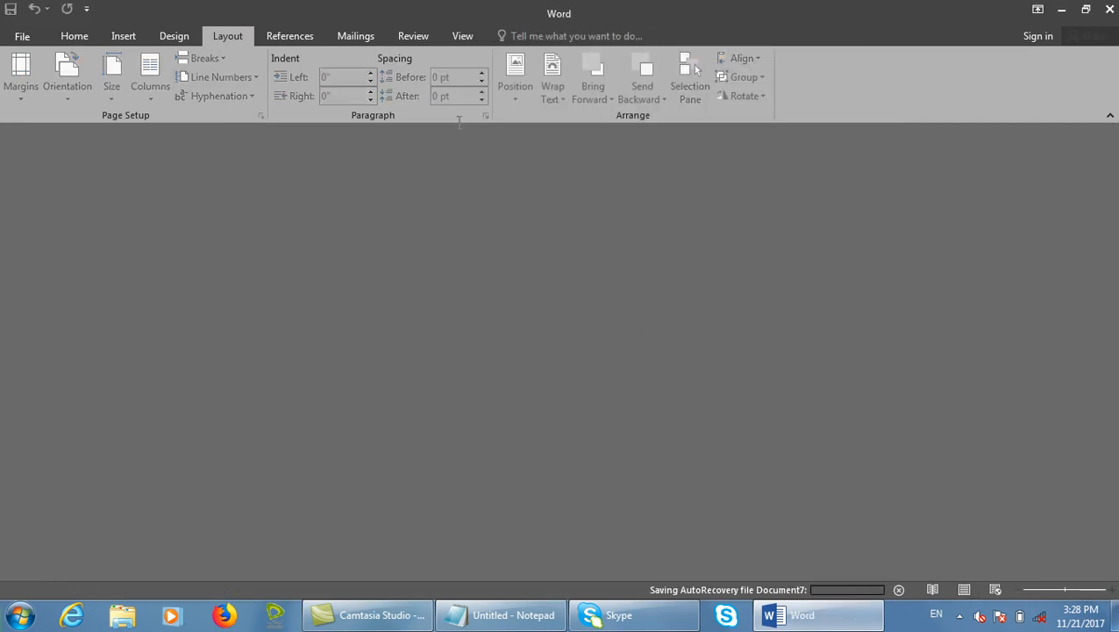
pyautogui.hotkey('ctrl', 'n')
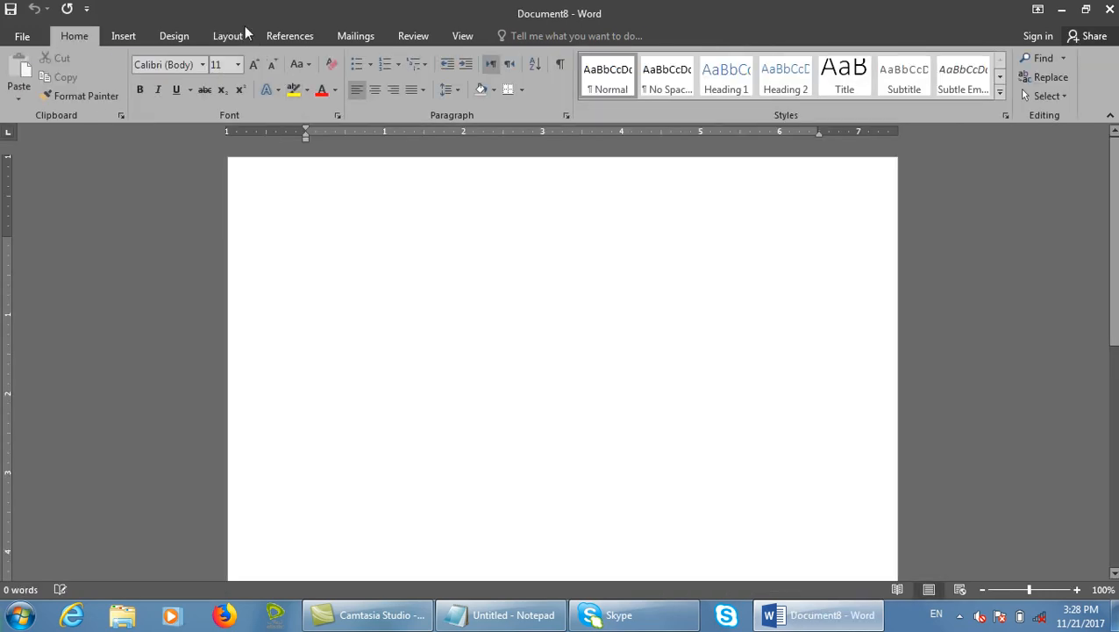
# - Review the Page Setup layout options and cancel, then enter the word Computer in enlarged, centred text
pyautogui.click(237, 40)
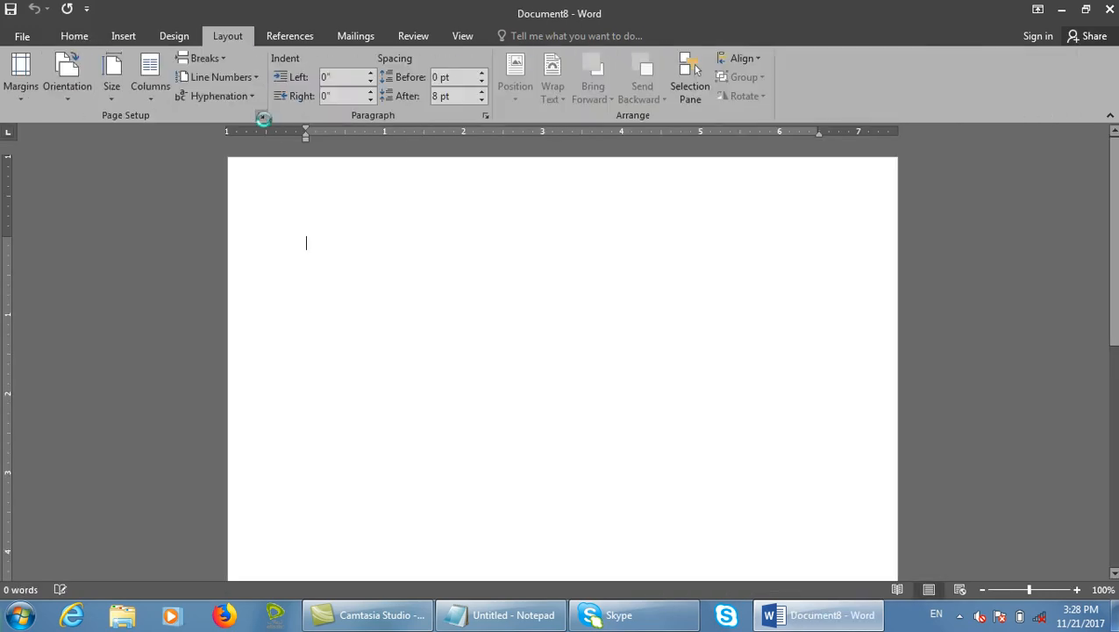
pyautogui.click(261, 115)
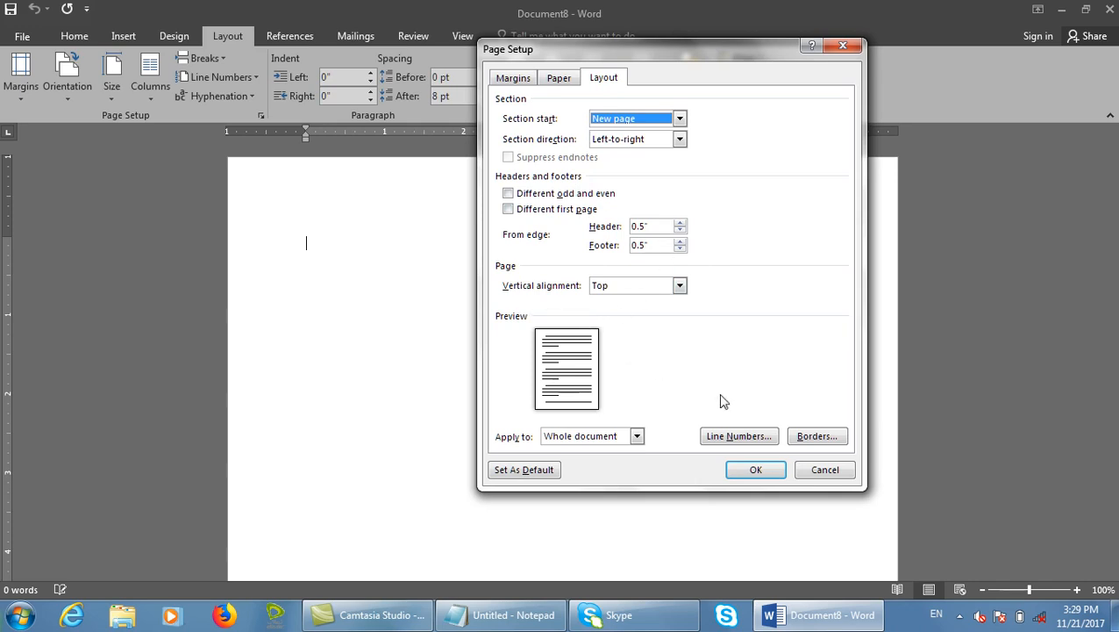
pyautogui.click(803, 465)
pyautogui.hotkey('ctrl', 'e')
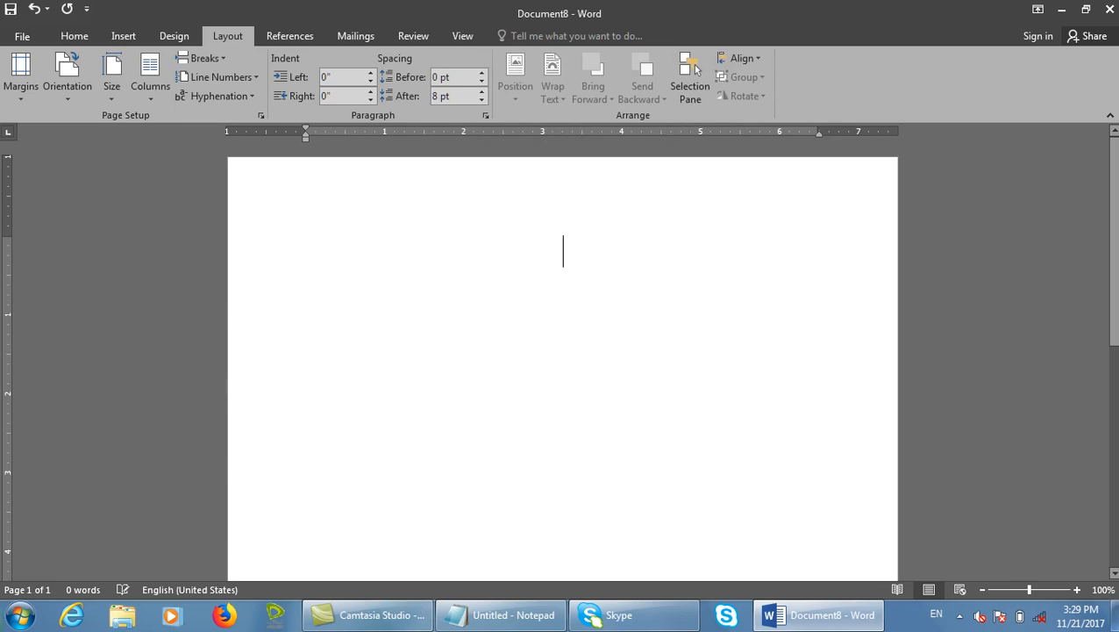
pyautogui.write('Computer')
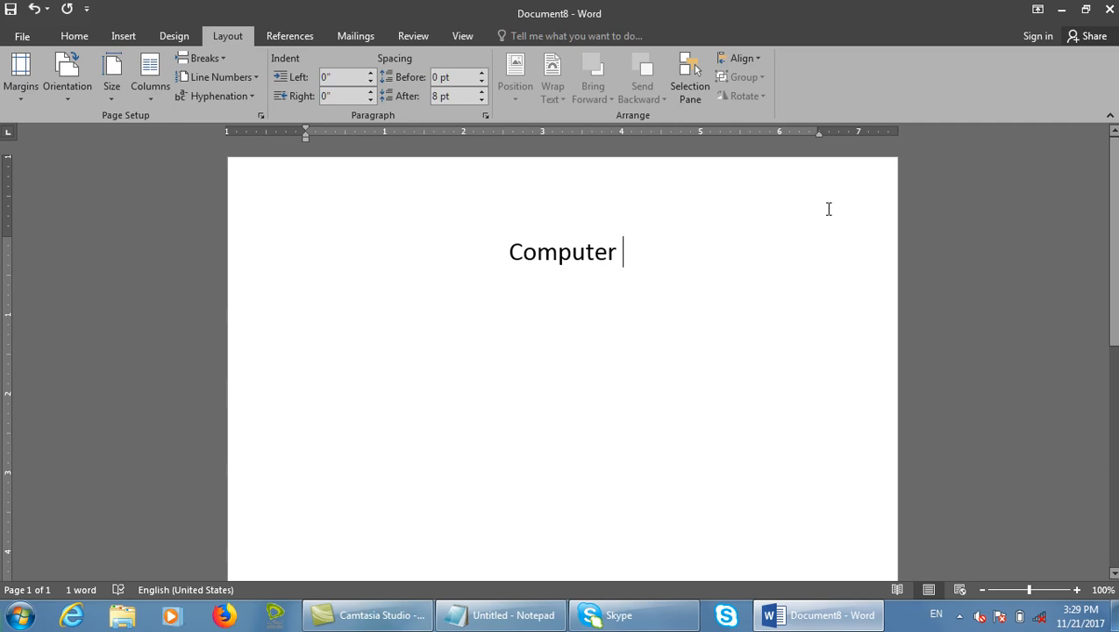
# - Set the page's vertical alignment to Center for the whole document
pyautogui.click(260, 116)
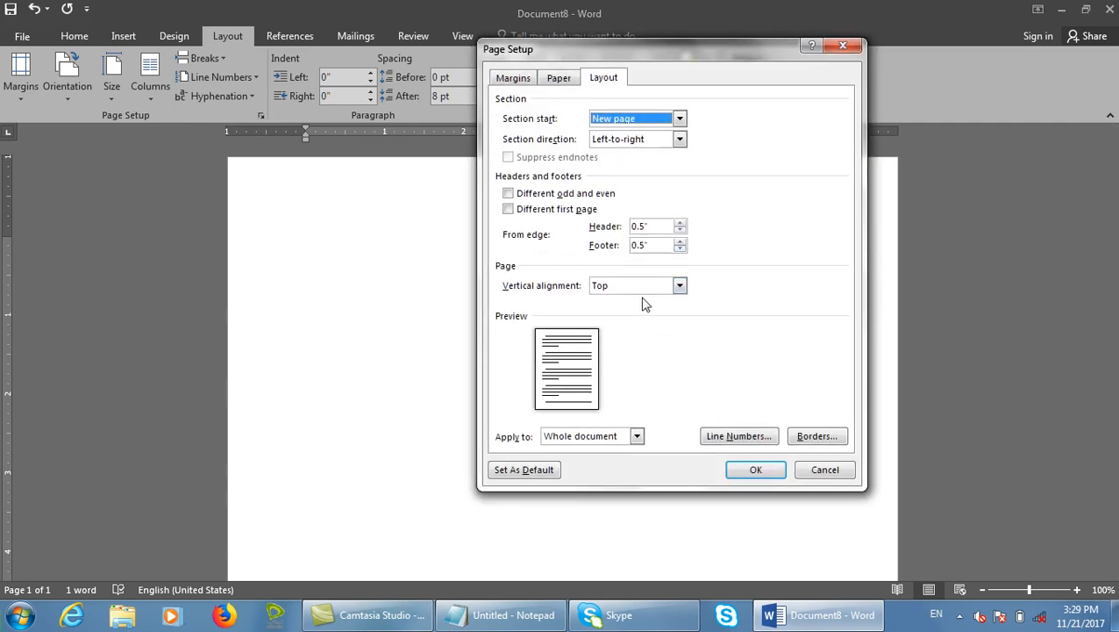
pyautogui.click(643, 287)
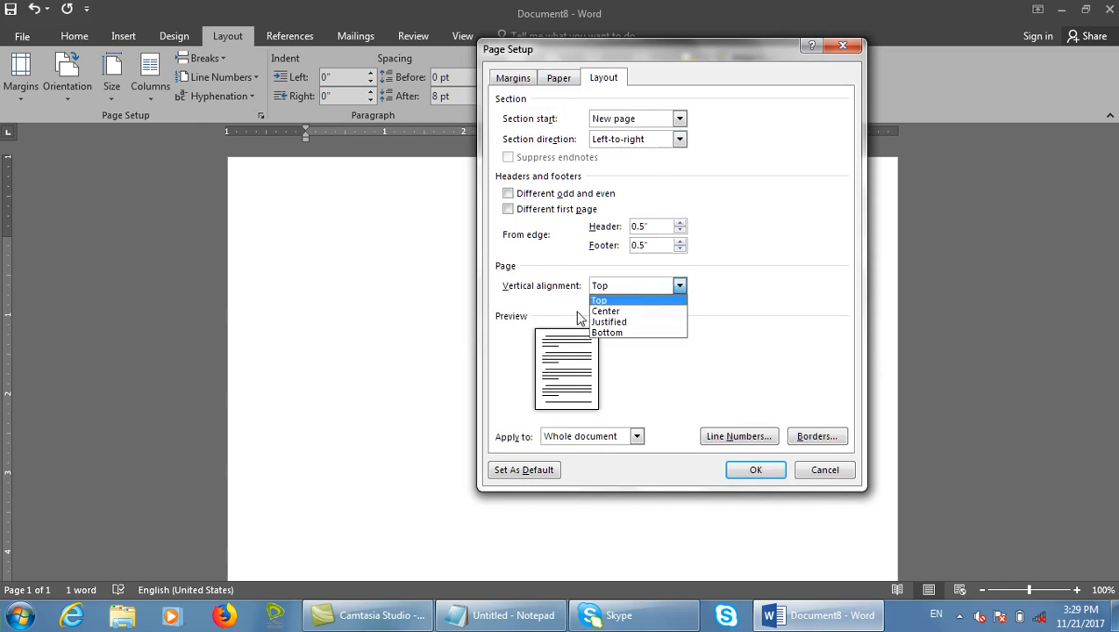
pyautogui.click(605, 314)
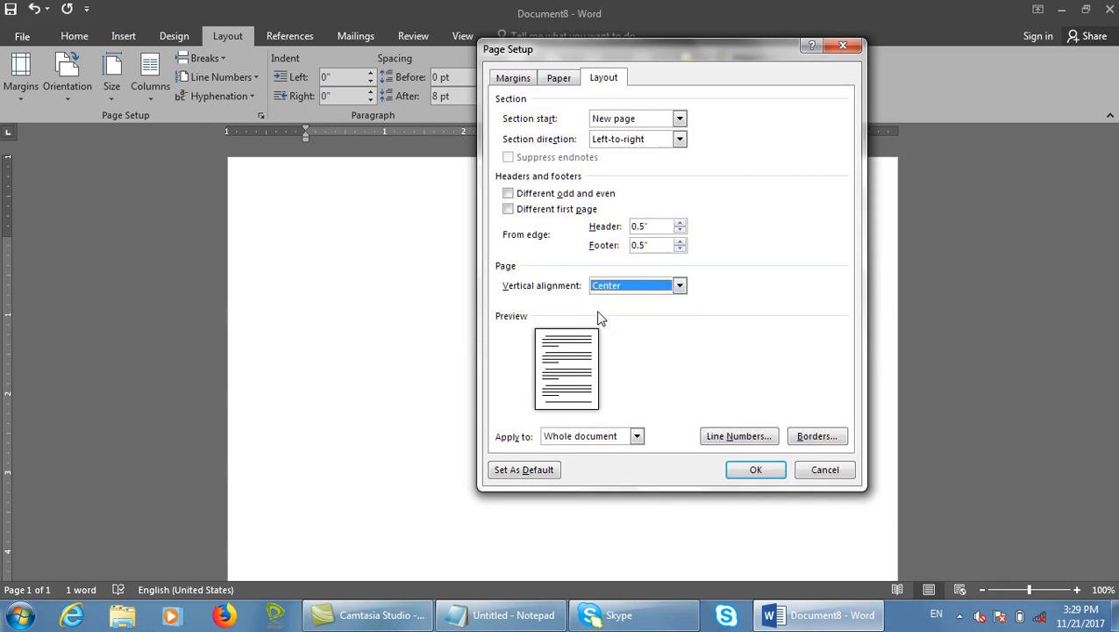
pyautogui.click(755, 471)
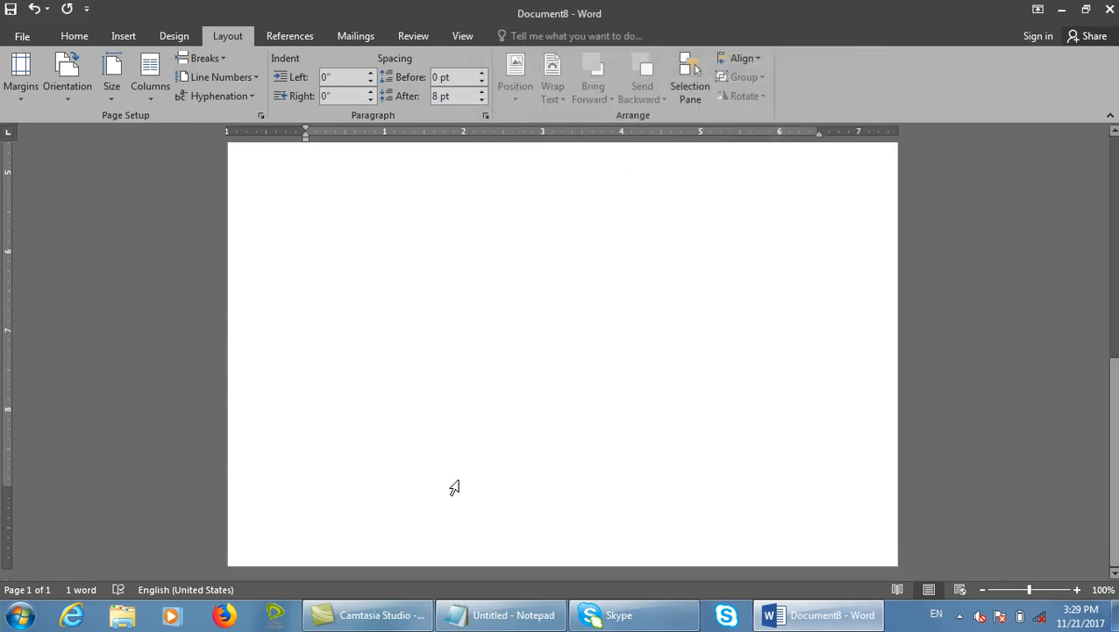
# - Change the whole document's vertical alignment to Bottom
pyautogui.click(261, 115)
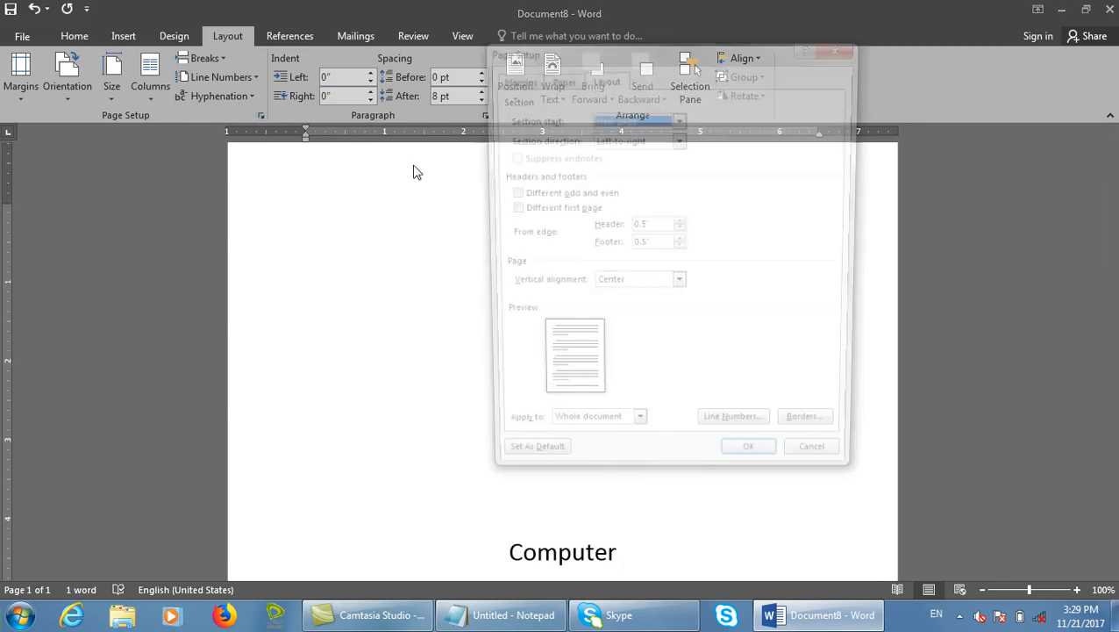
pyautogui.click(680, 285)
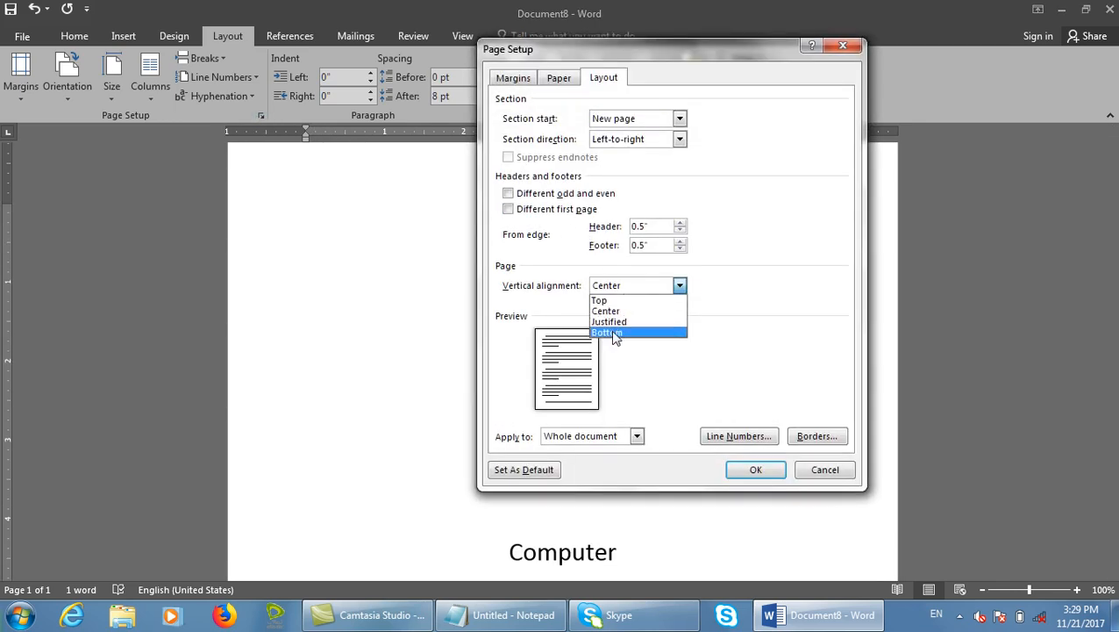
pyautogui.click(614, 333)
pyautogui.click(741, 469)
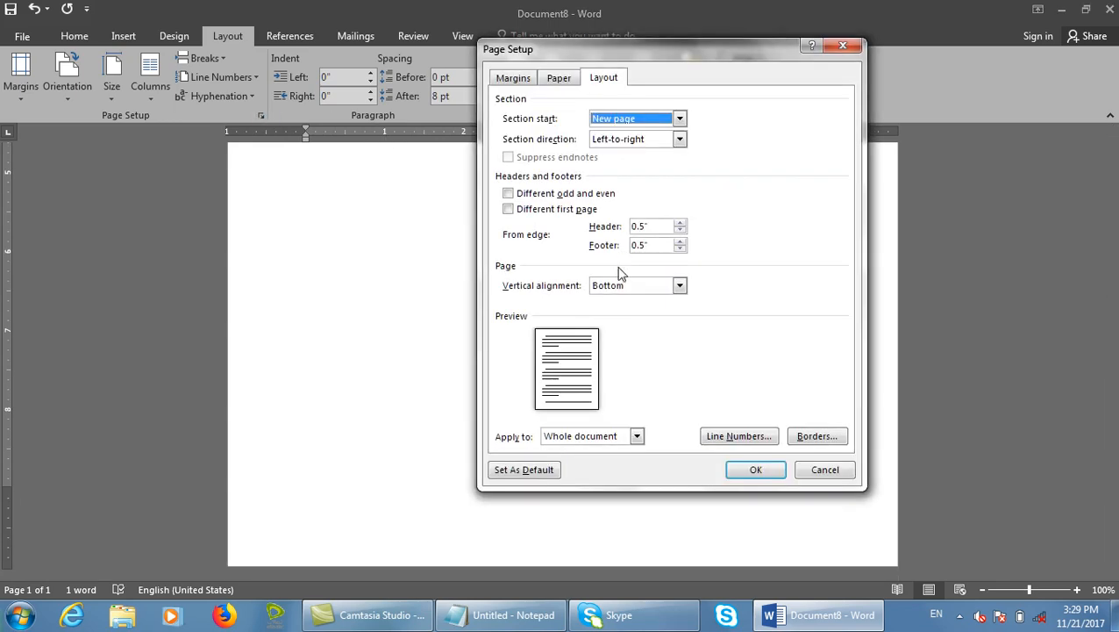
# - Try the Justified vertical alignment for the whole document and view the line numbering options, then cancel the page setup changes
pyautogui.click(617, 286)
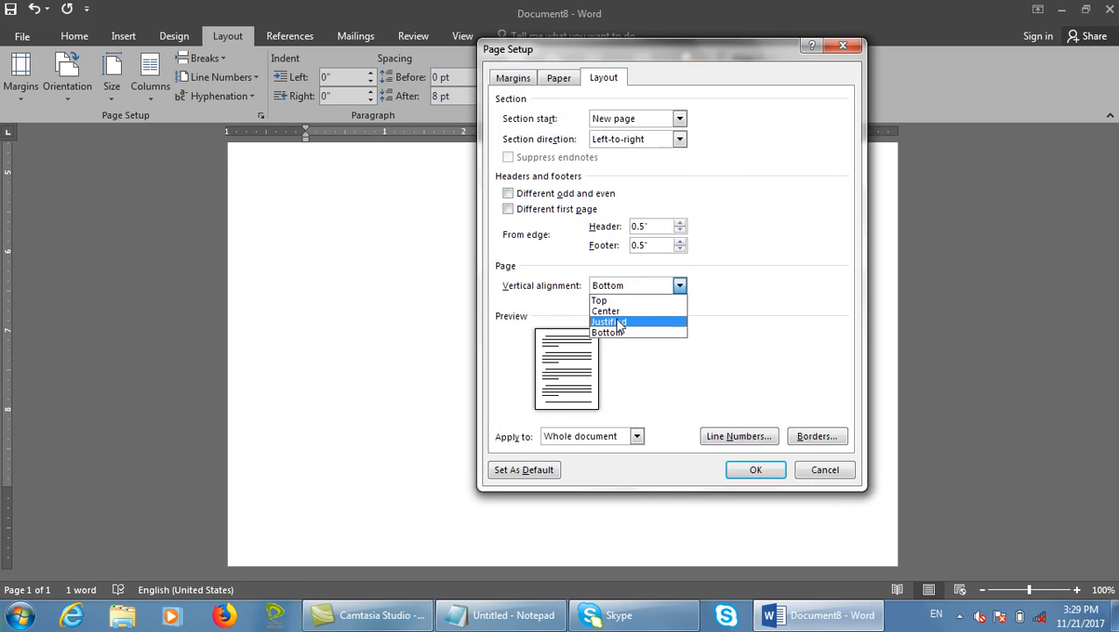
pyautogui.click(619, 324)
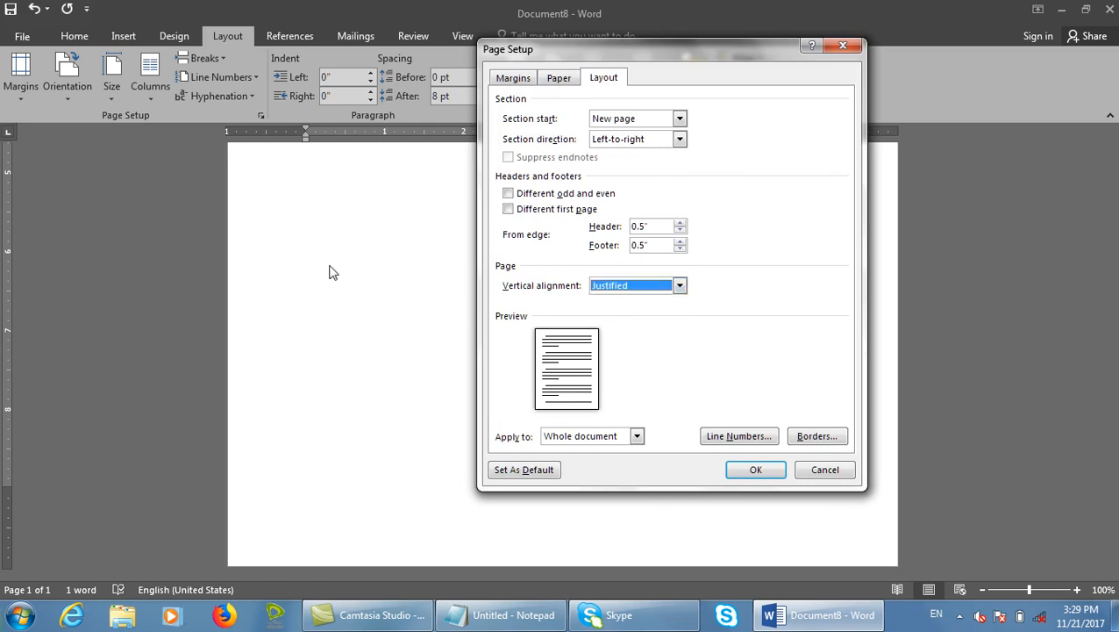
pyautogui.click(566, 436)
pyautogui.click(566, 437)
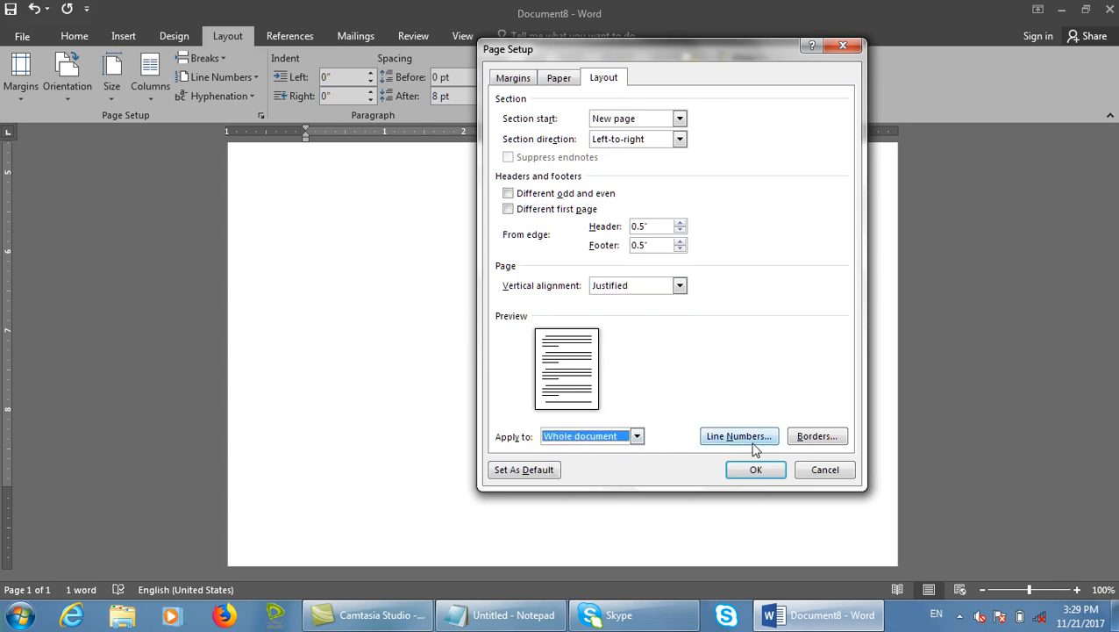
pyautogui.click(738, 436)
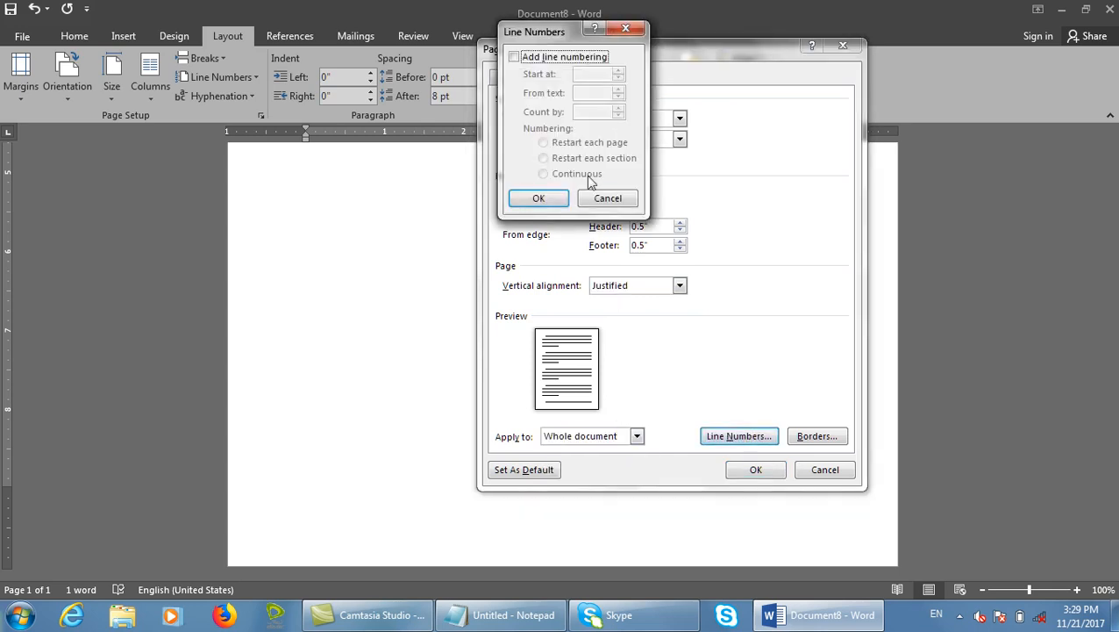
pyautogui.click(608, 199)
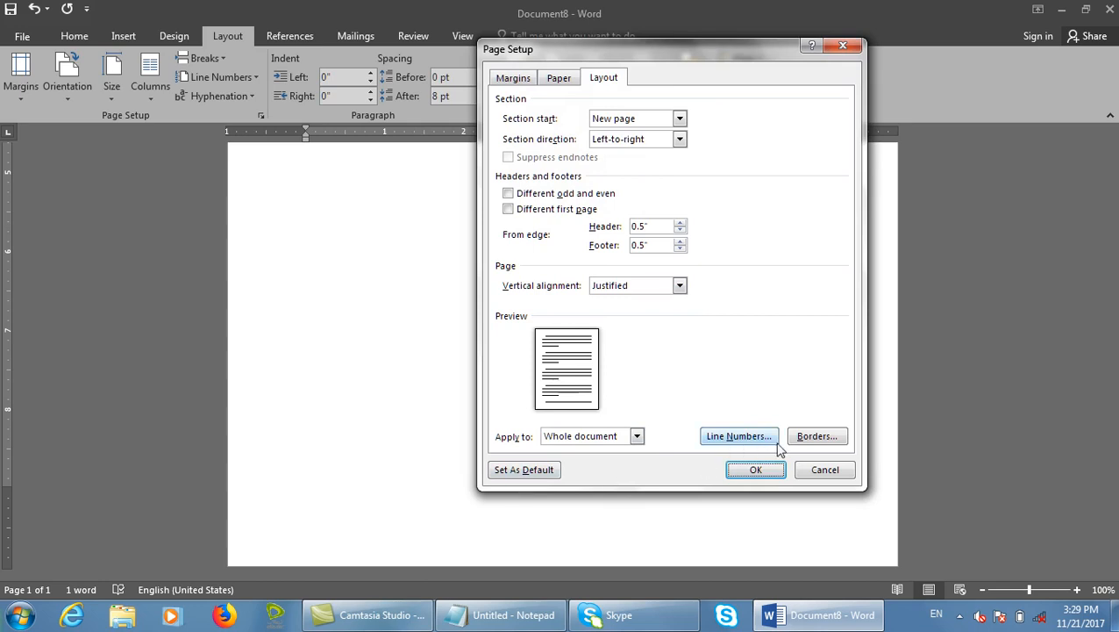
pyautogui.click(822, 469)
# - Close the document without saving and create a new blank document
pyautogui.hotkey('ctrl', 'w')
pyautogui.click(630, 337)
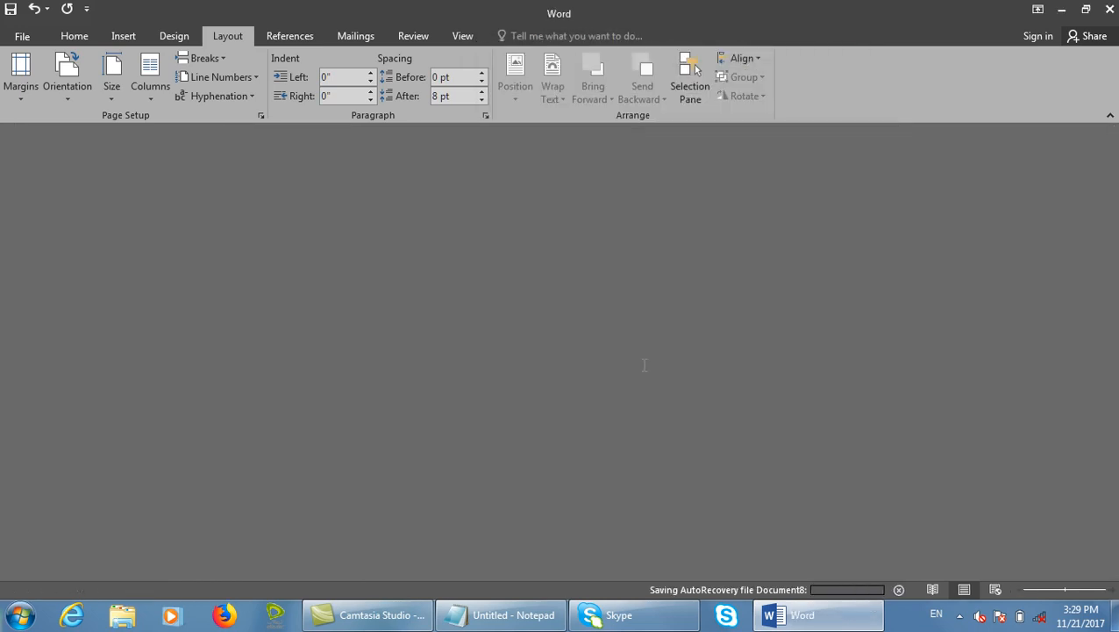
pyautogui.hotkey('ctrl', 'n')
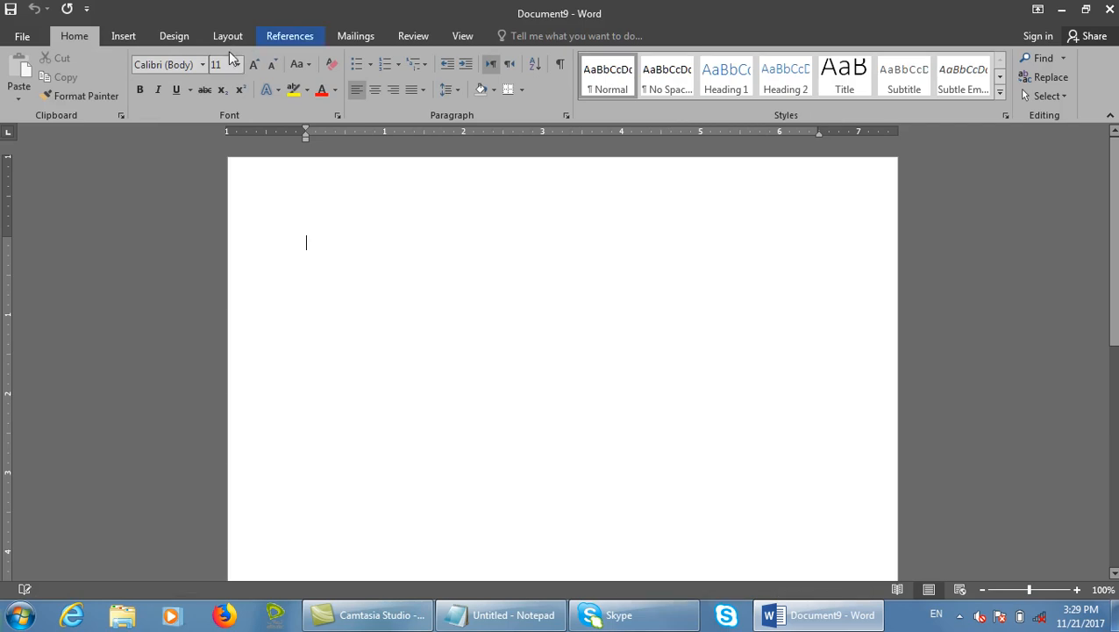
# - Generate sample text in the blank document with =rand(50)
pyautogui.click(228, 39)
pyautogui.click(210, 58)
pyautogui.click(622, 250)
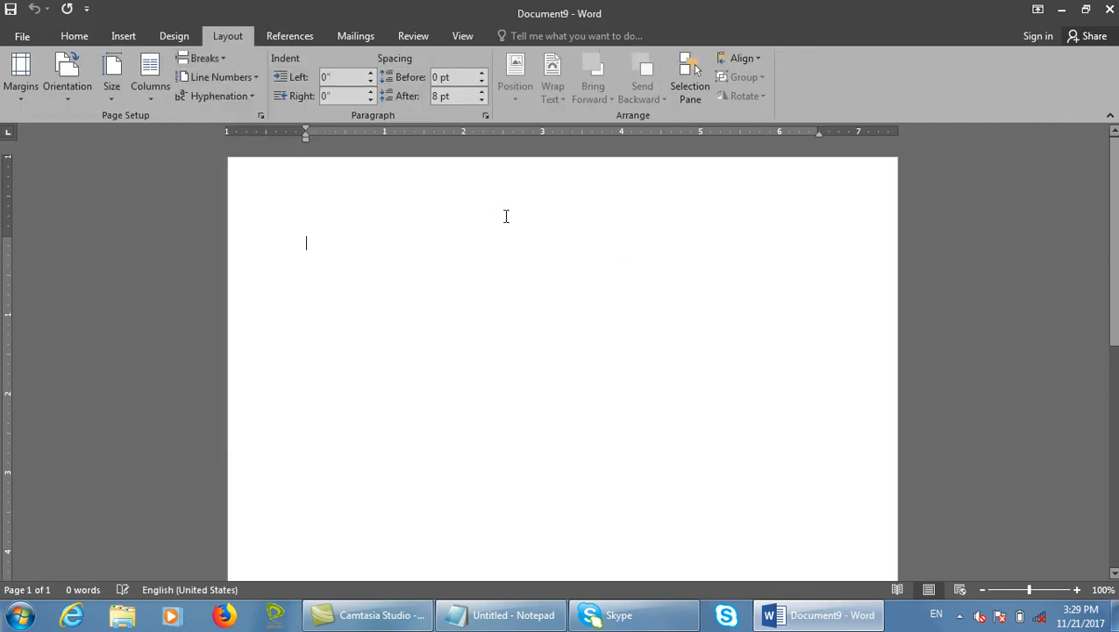
pyautogui.write('=rand(50')
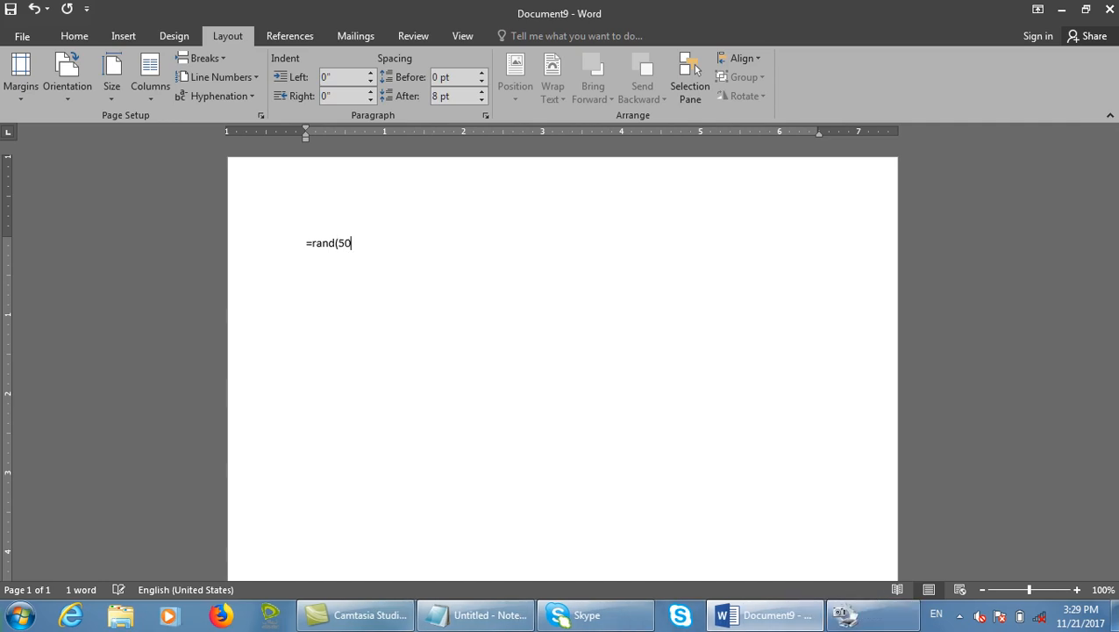
pyautogui.scroll(-1, 527, 200)
pyautogui.write(')')
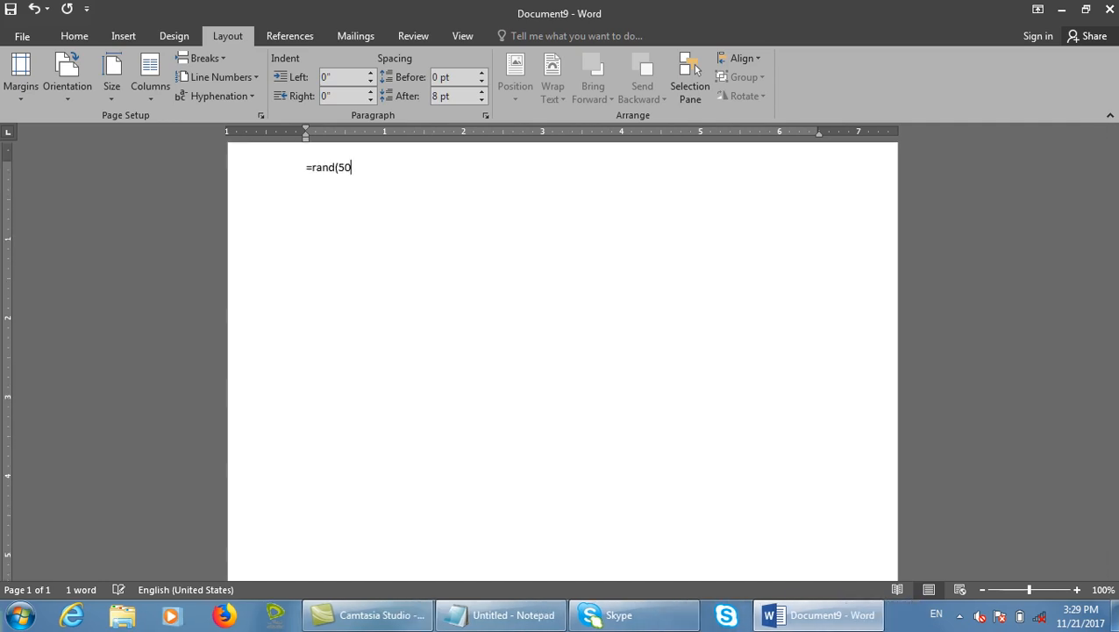
pyautogui.press('Return')
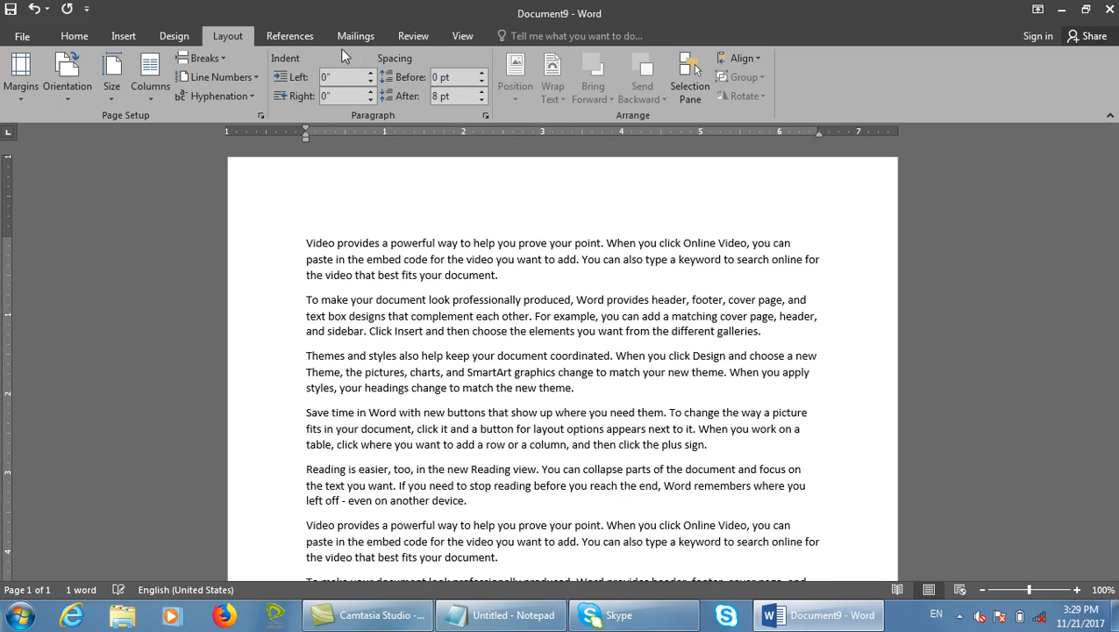
# - Add line numbering to the whole document with the default settings, restarting on each page
pyautogui.click(261, 114)
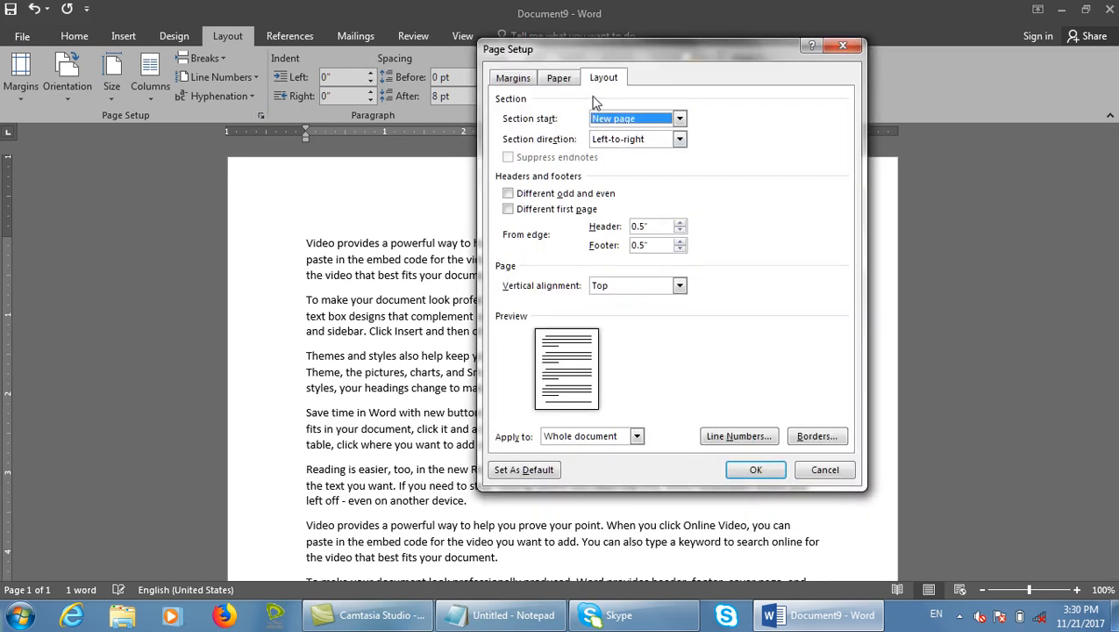
pyautogui.click(719, 439)
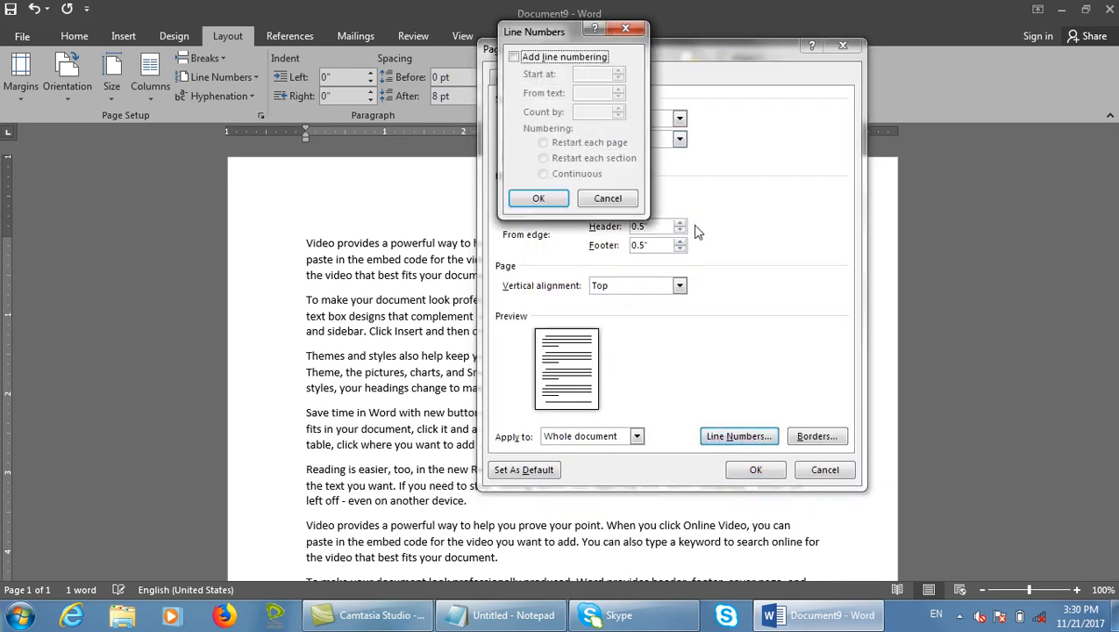
pyautogui.click(570, 57)
pyautogui.click(535, 199)
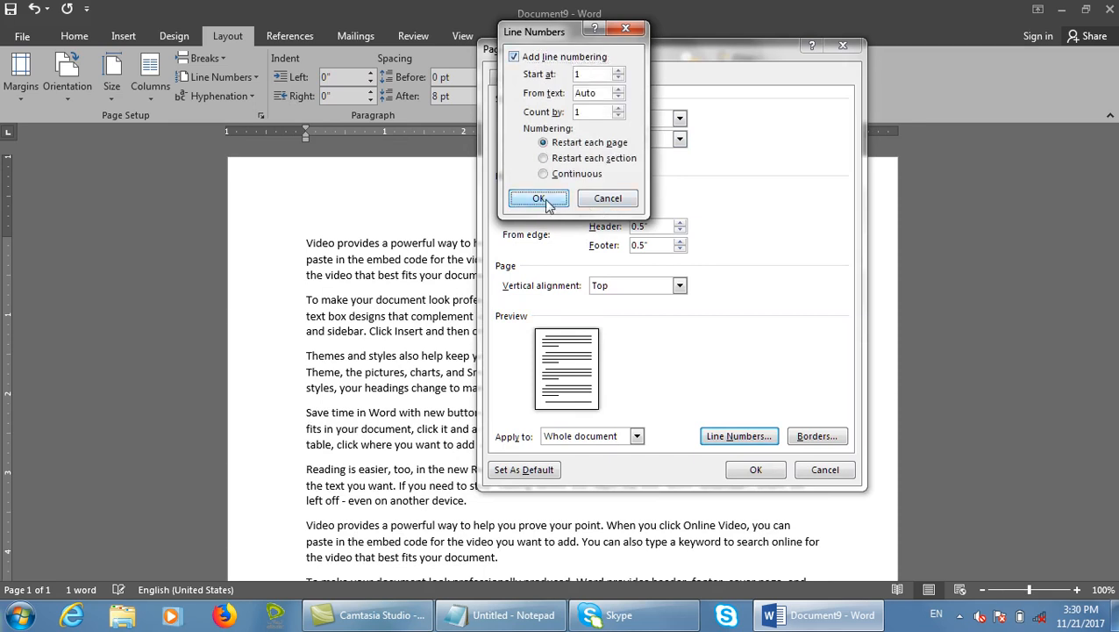
pyautogui.click(775, 474)
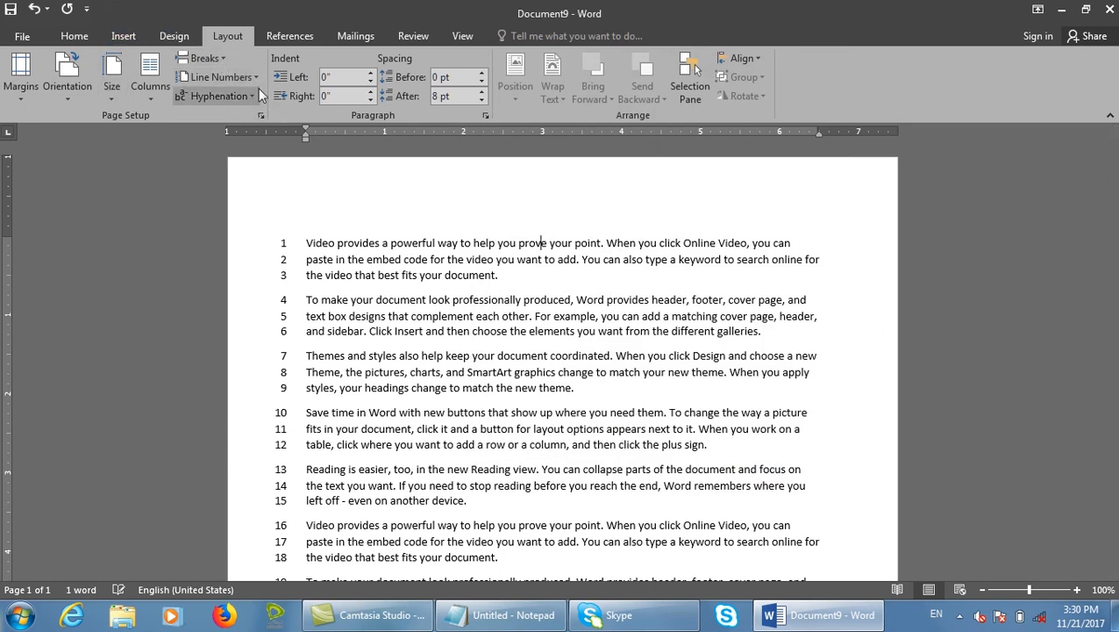
# - Set the document's line numbering to start at 100
pyautogui.click(221, 77)
pyautogui.click(256, 198)
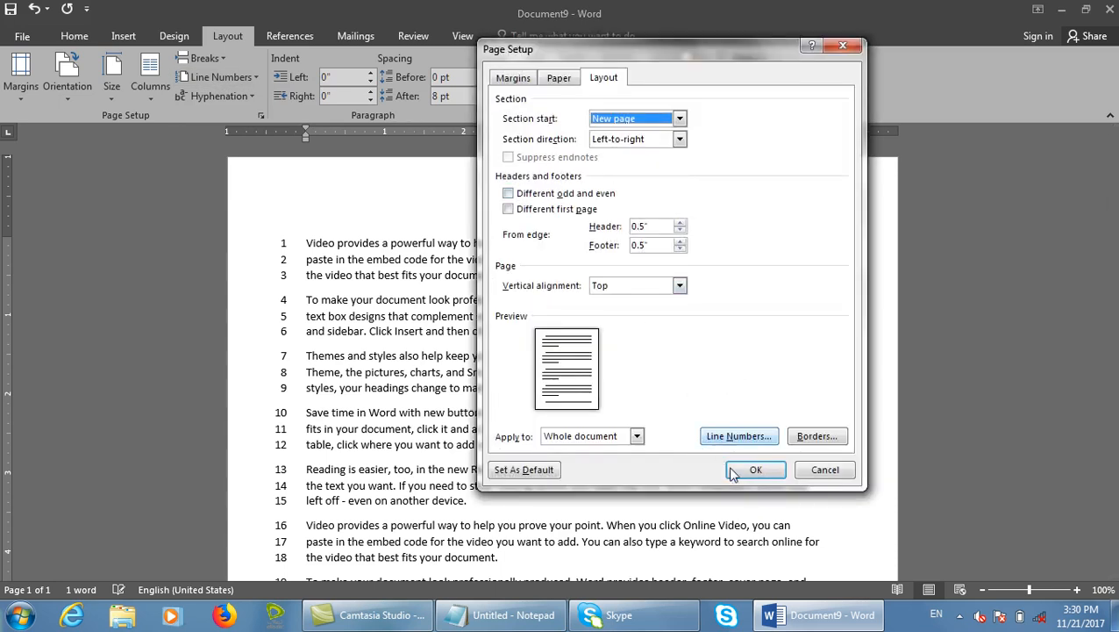
pyautogui.click(738, 436)
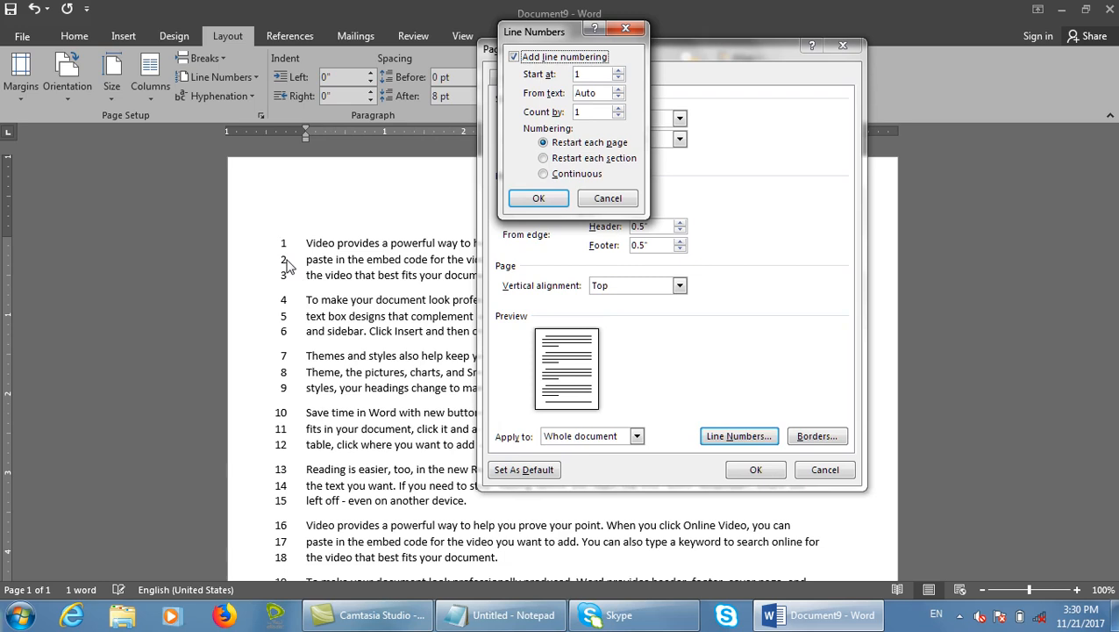
pyautogui.moveTo(575, 75); pyautogui.dragTo(617, 74)
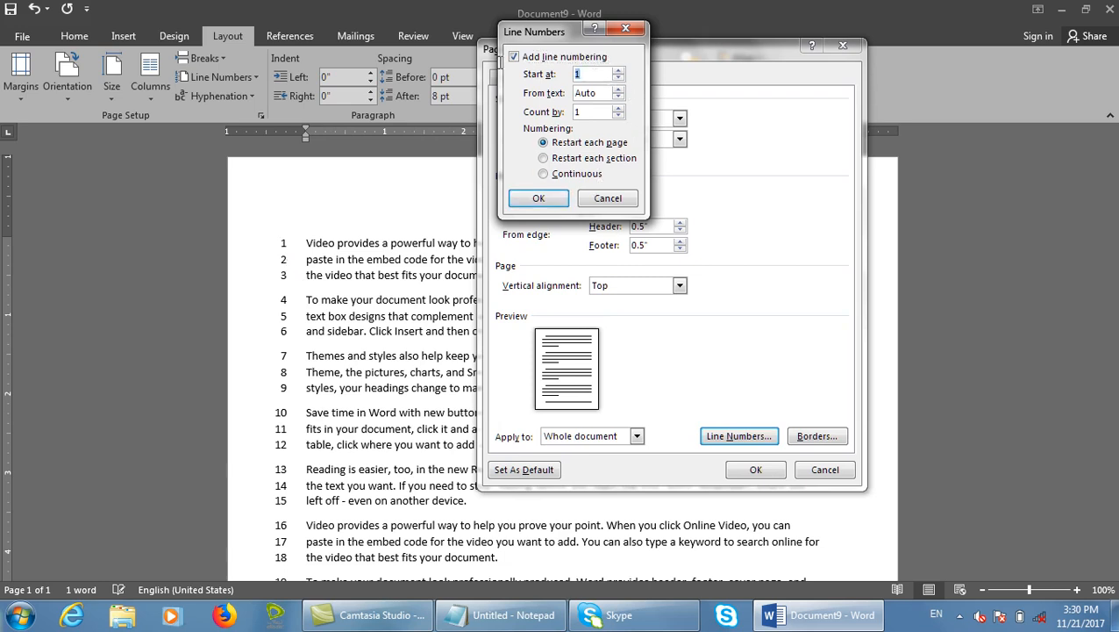
pyautogui.write('100')
pyautogui.click(558, 206)
pyautogui.click(742, 469)
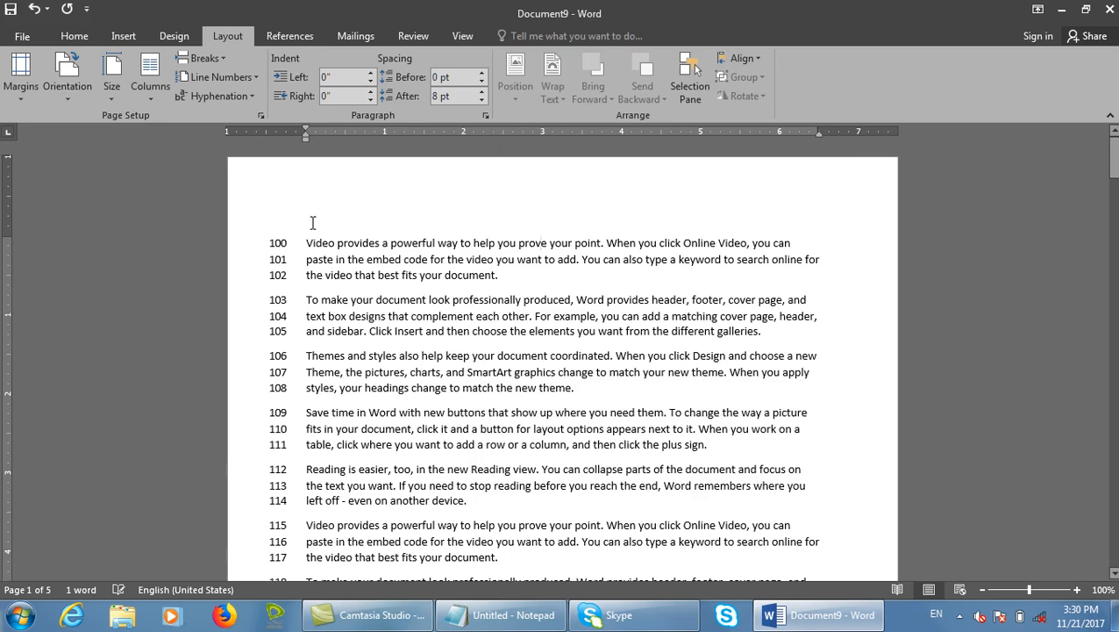
# - Set the line numbers' distance from the text to 0.5"
pyautogui.click(260, 115)
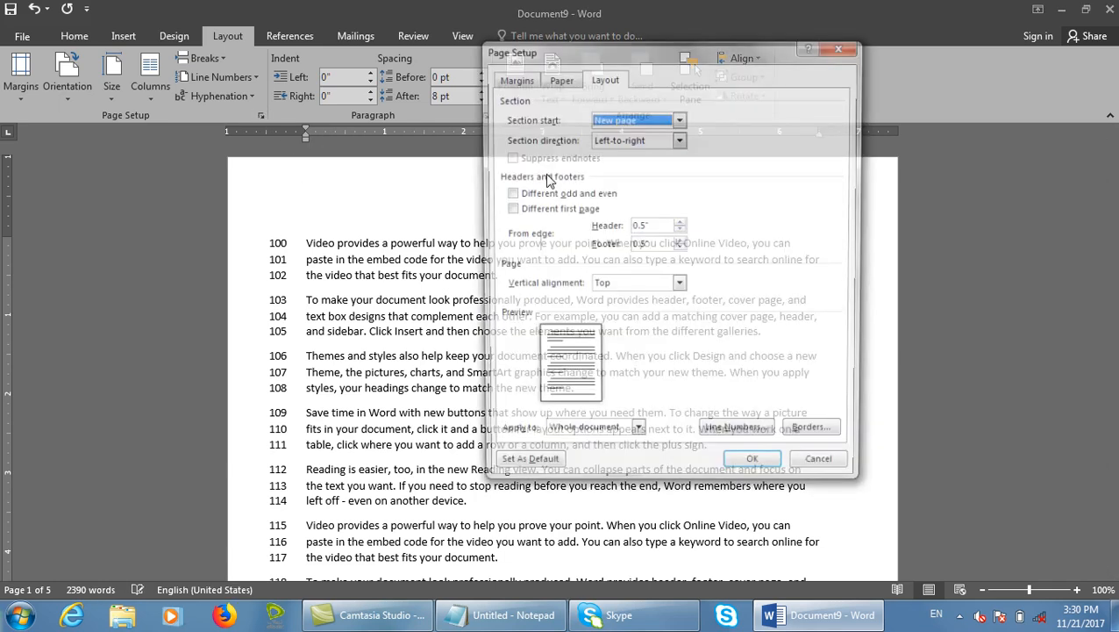
pyautogui.click(739, 436)
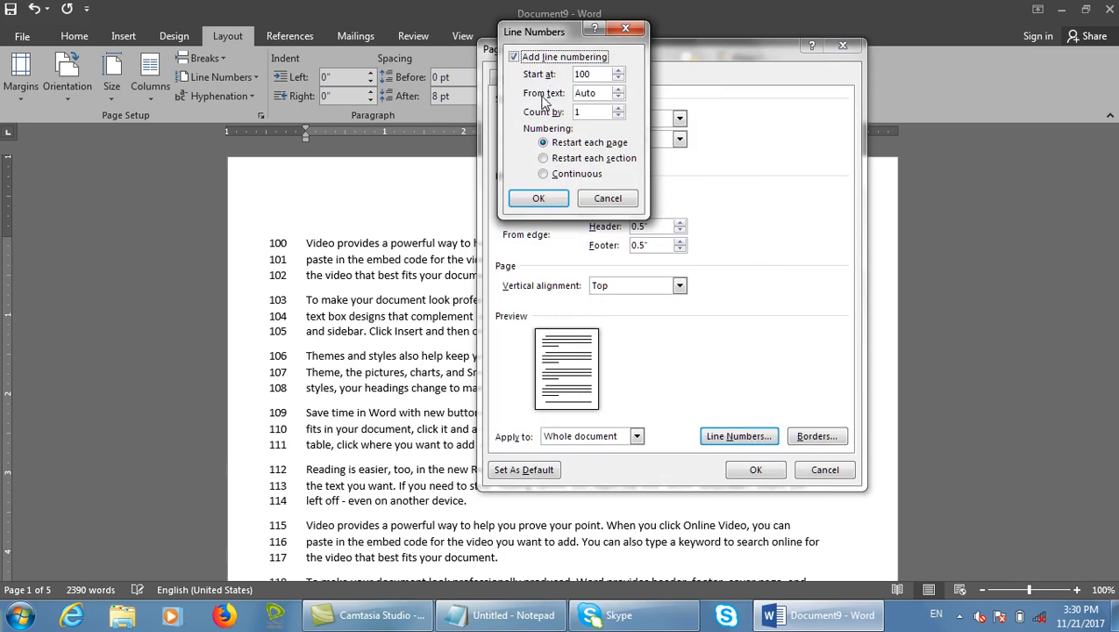
pyautogui.click(608, 198)
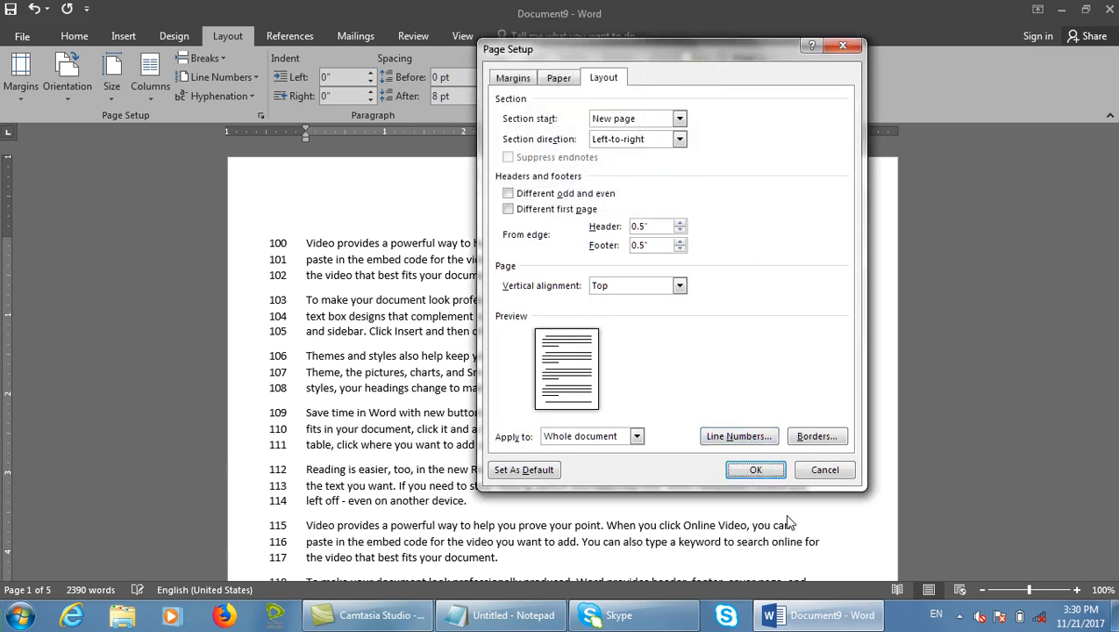
pyautogui.click(755, 470)
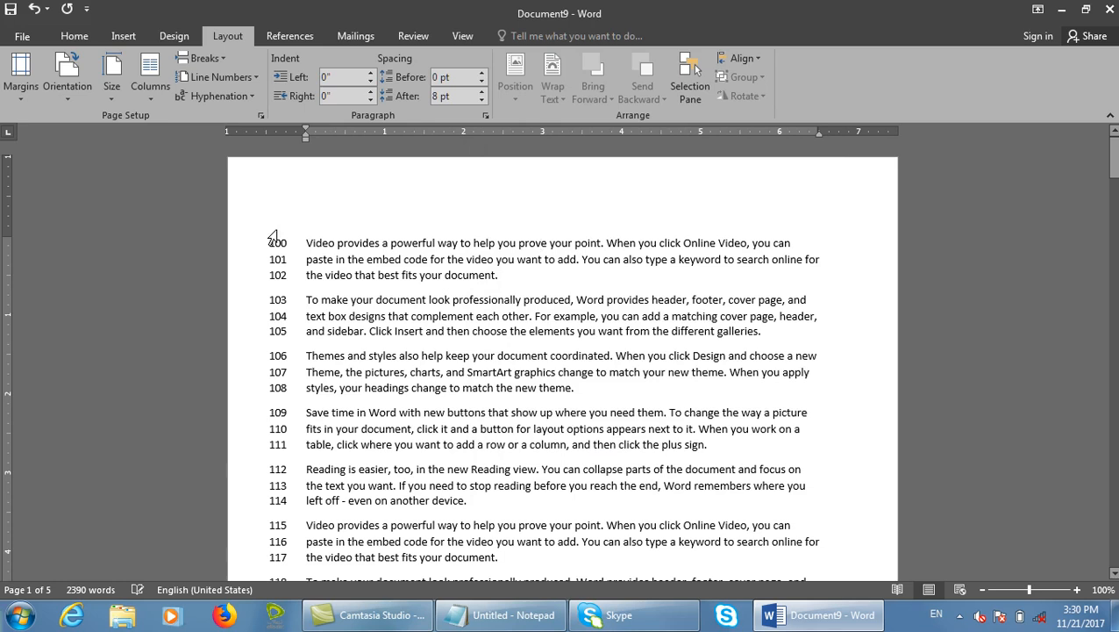
pyautogui.doubleClick(273, 130)
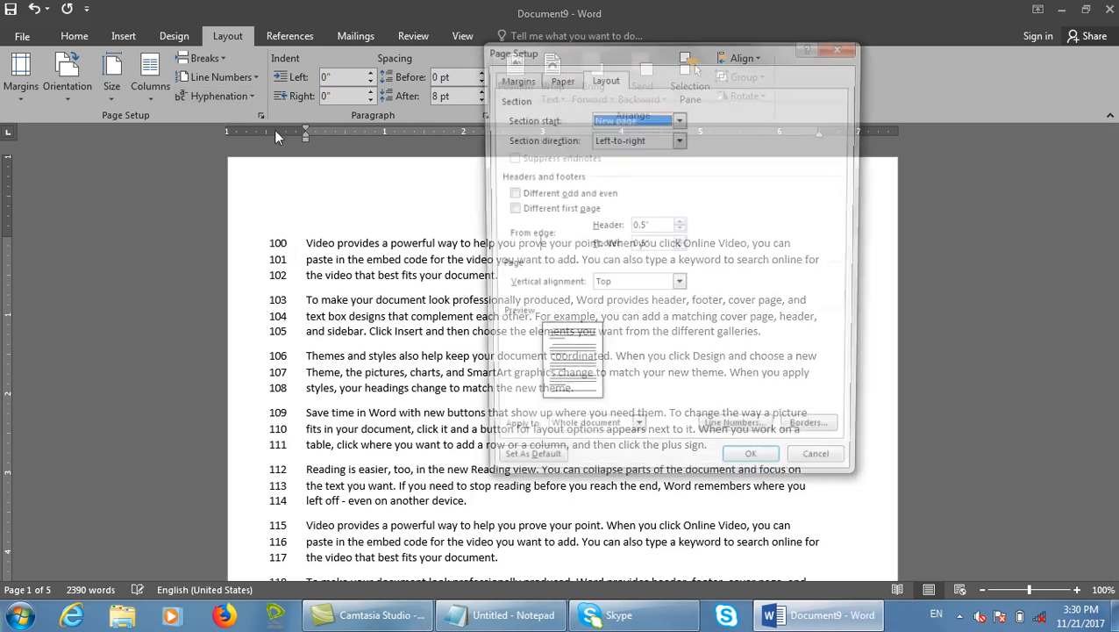
pyautogui.click(734, 441)
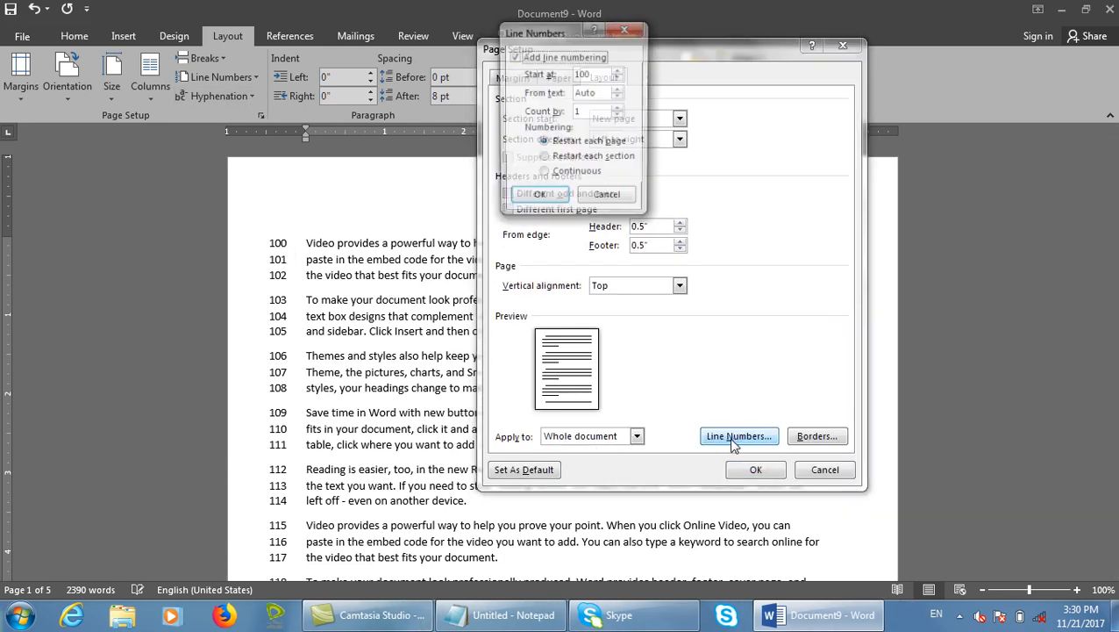
pyautogui.click(619, 90)
pyautogui.click(618, 91)
pyautogui.click(618, 90)
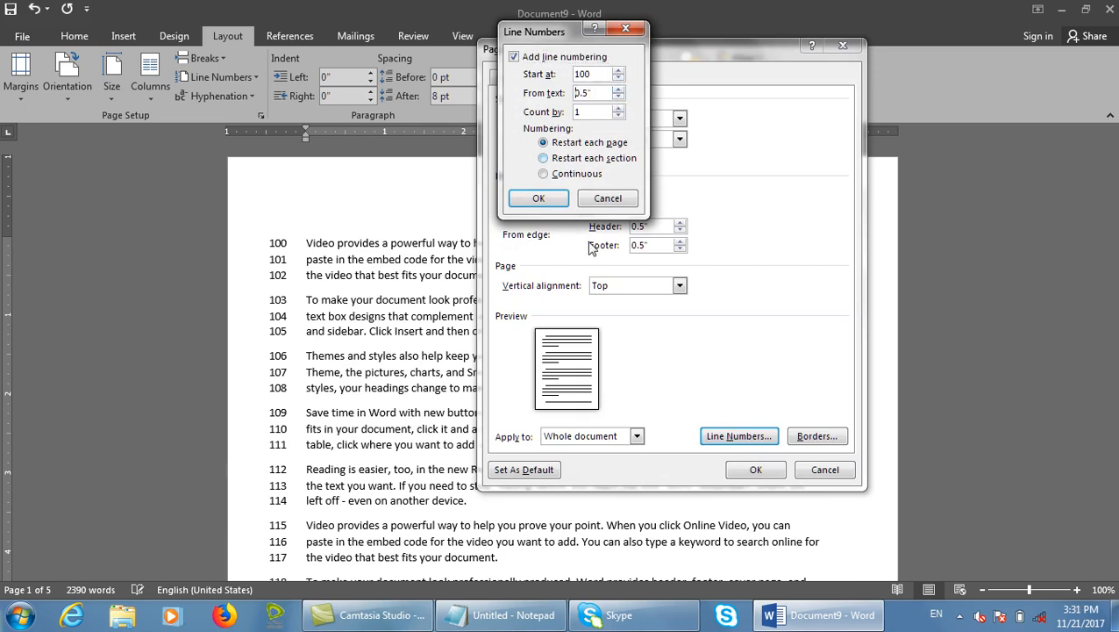
pyautogui.click(558, 201)
pyautogui.click(739, 471)
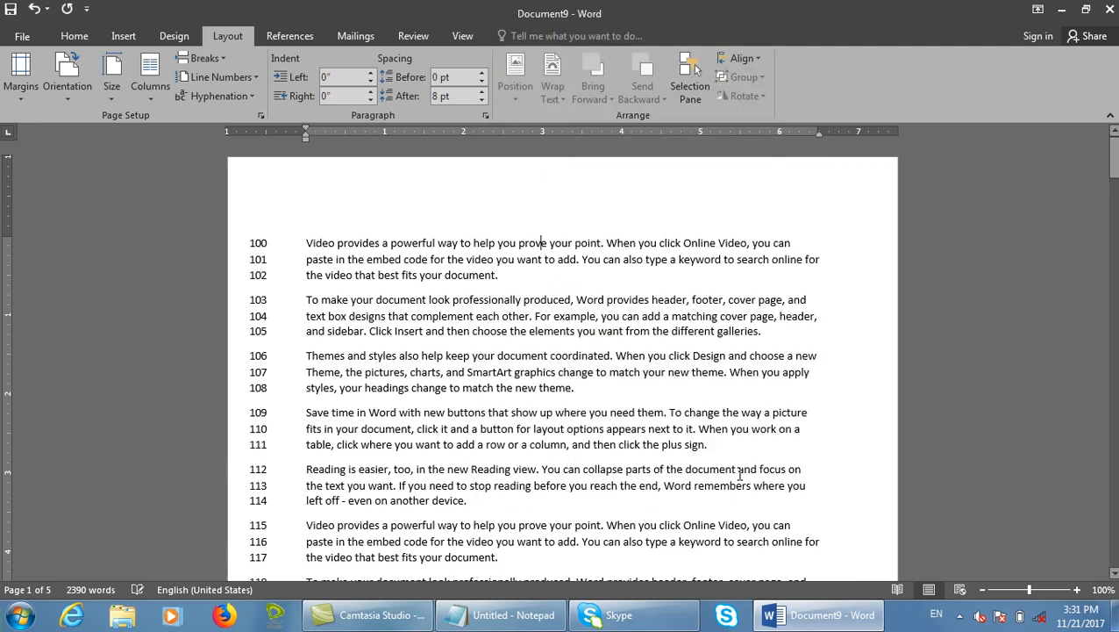
# - Review the line numbering options without changing them, then close the document without saving
pyautogui.click(260, 116)
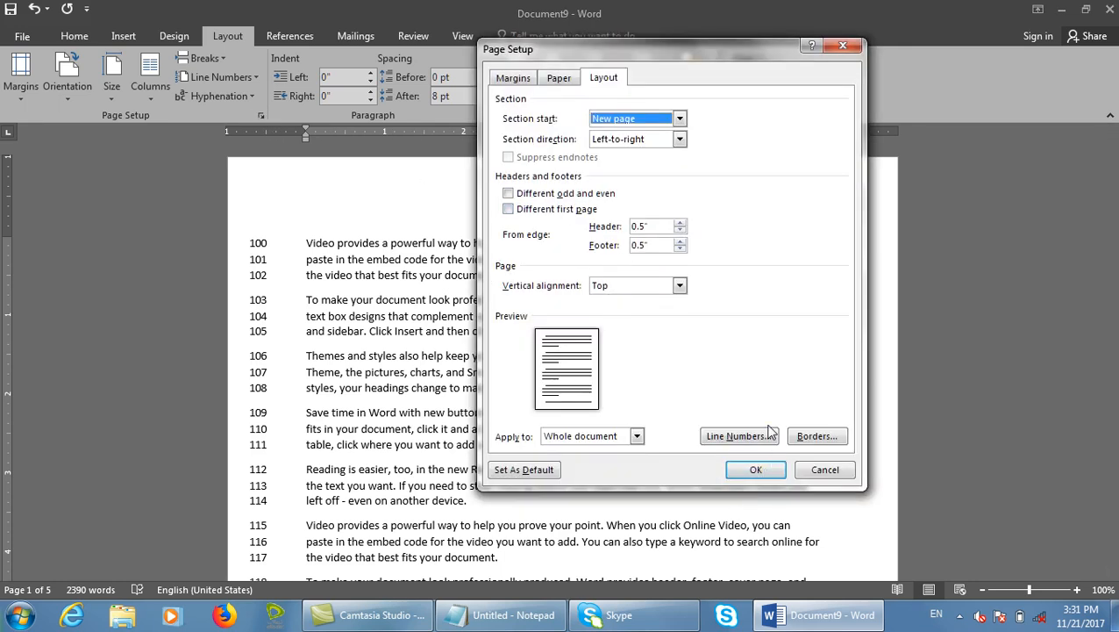
pyautogui.click(762, 436)
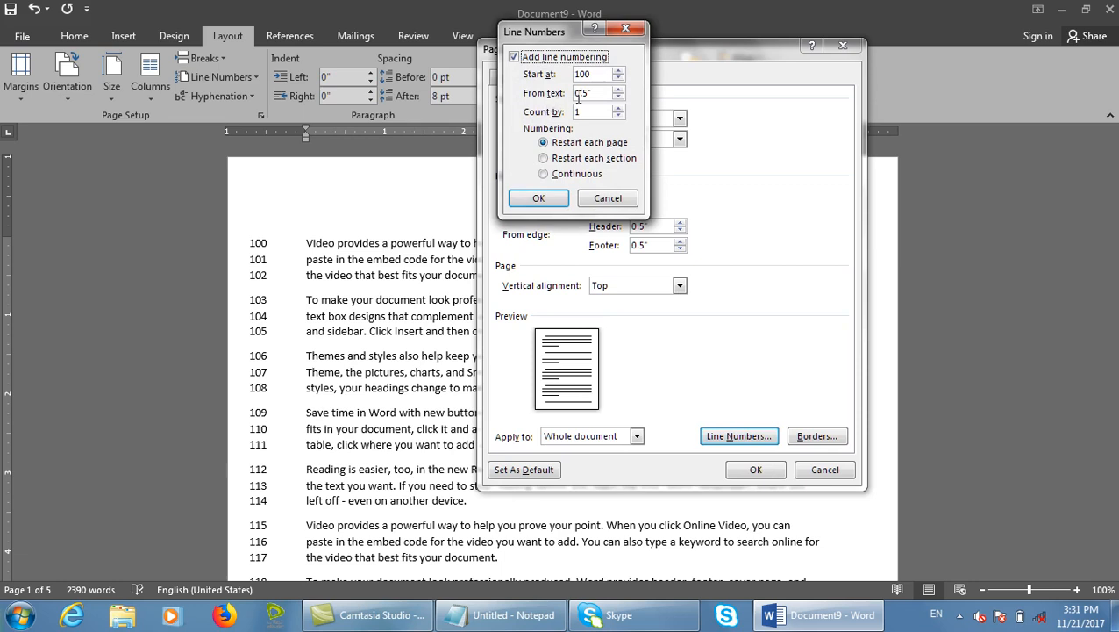
pyautogui.click(614, 201)
pyautogui.click(833, 472)
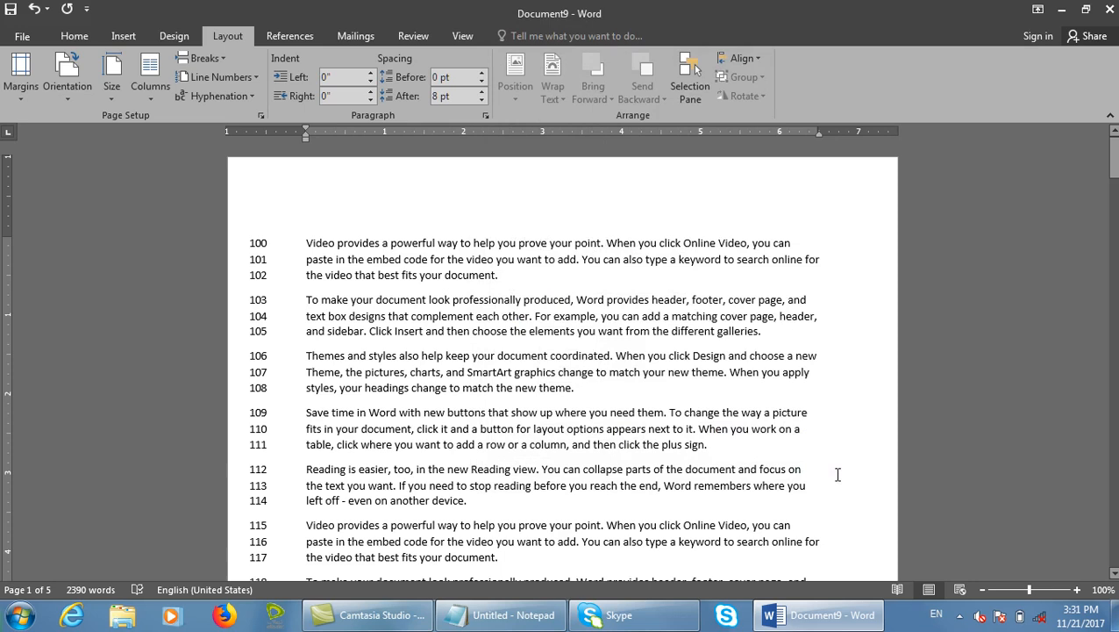
pyautogui.hotkey('ctrl', 'w')
pyautogui.press('n')
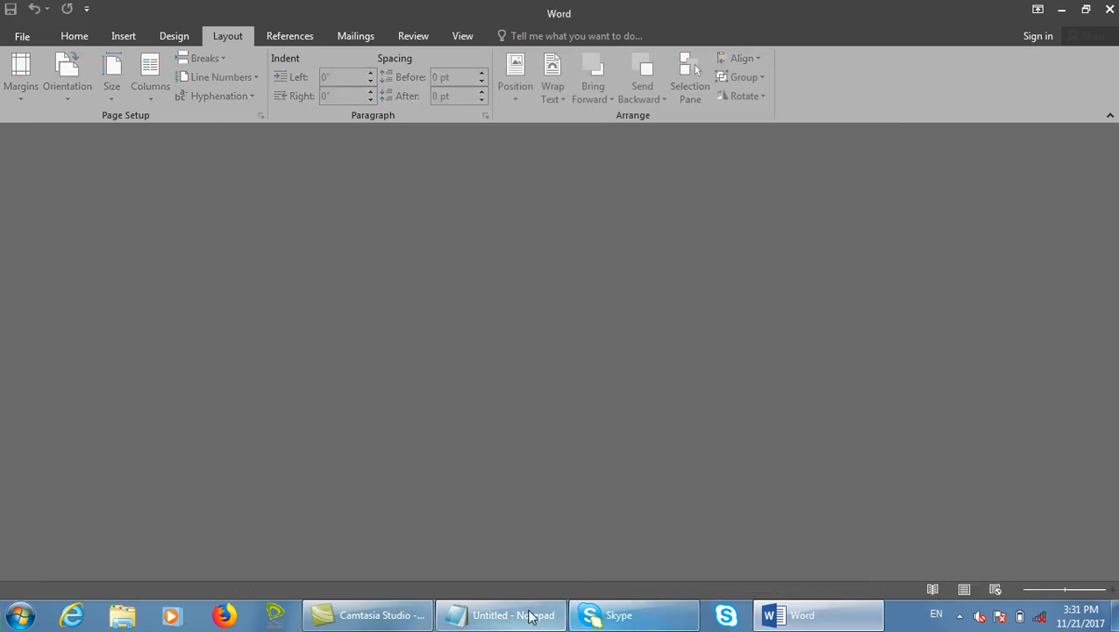
# - Switch to the untitled Notepad note and add the numbers 1, 4 and 7 on separate lines
pyautogui.click(524, 614)
pyautogui.press('Return')
pyautogui.write('3')
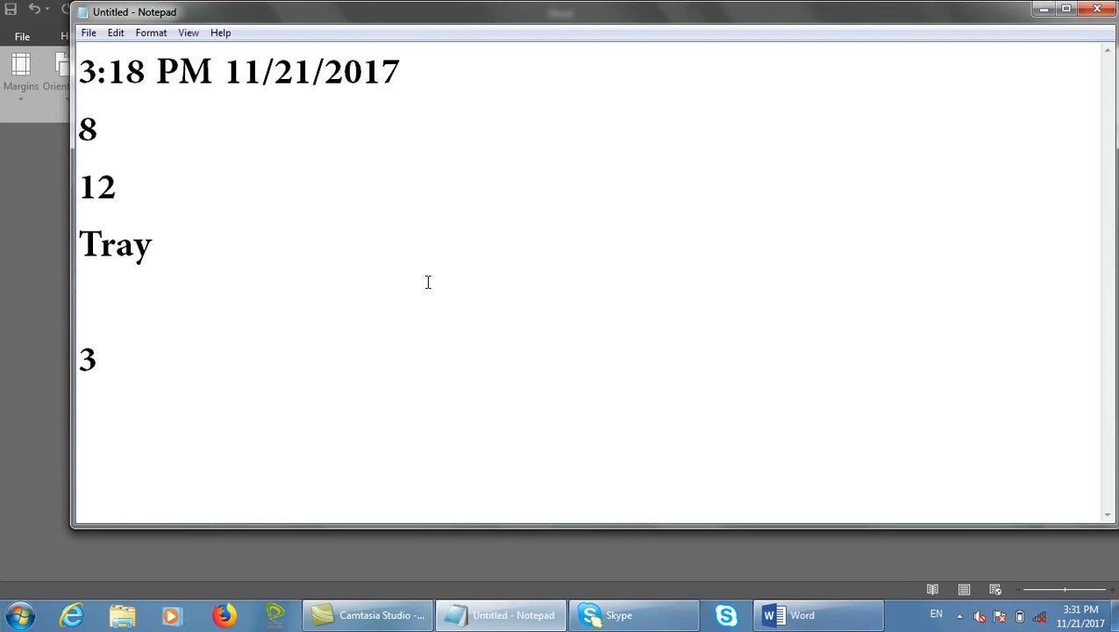
pyautogui.press('BackSpace')
pyautogui.write('1')
pyautogui.press('Return')
pyautogui.write('4')
pyautogui.press('Return')
pyautogui.write('7')
pyautogui.press('Return')
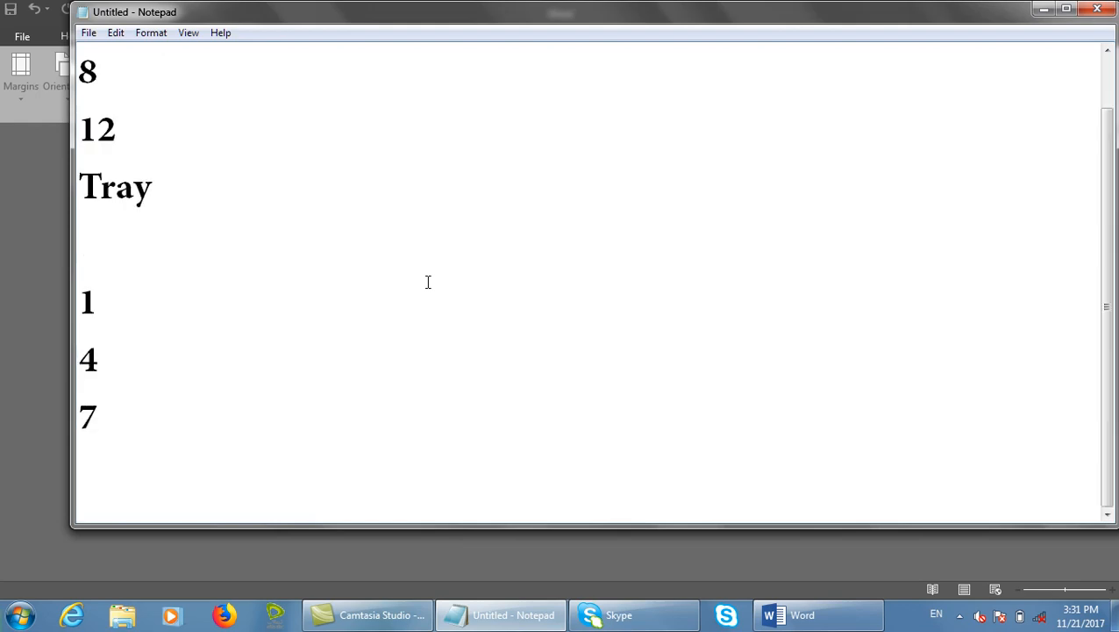
# - Switch back to Word, create a new blank document and generate sample text with =rand(90)
pyautogui.click(864, 614)
pyautogui.hotkey('ctrl', 'n')
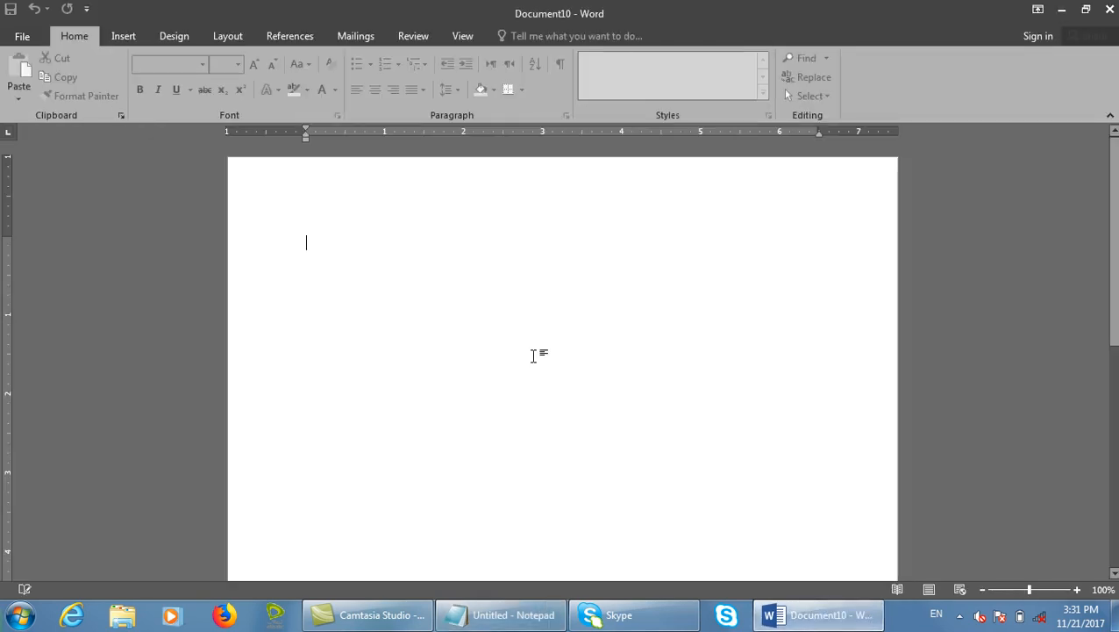
pyautogui.write('=rand(')
pyautogui.press('BackSpace')
pyautogui.write('90)')
pyautogui.press('Return')
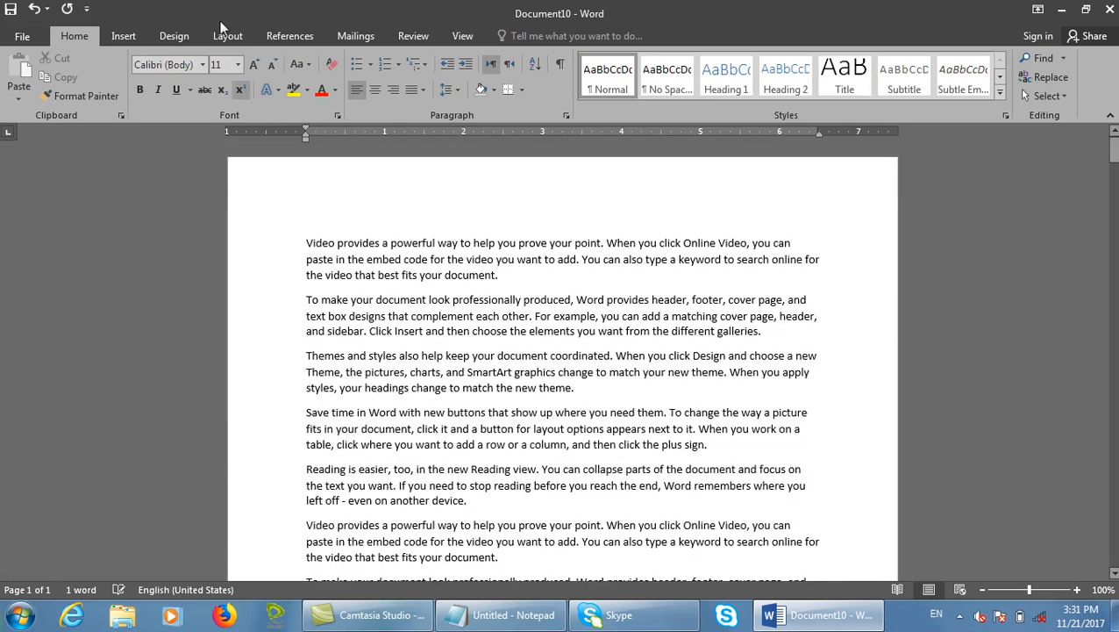
# - Add line numbering to the whole document, counting by 3, and check the numbers across the pages
pyautogui.click(227, 36)
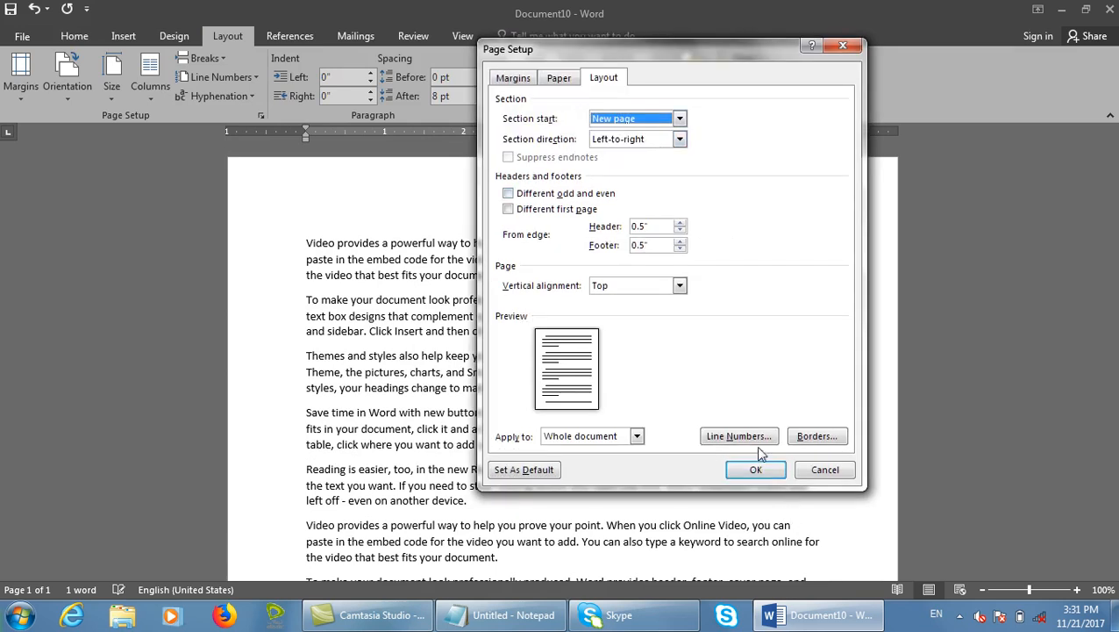
pyautogui.click(758, 438)
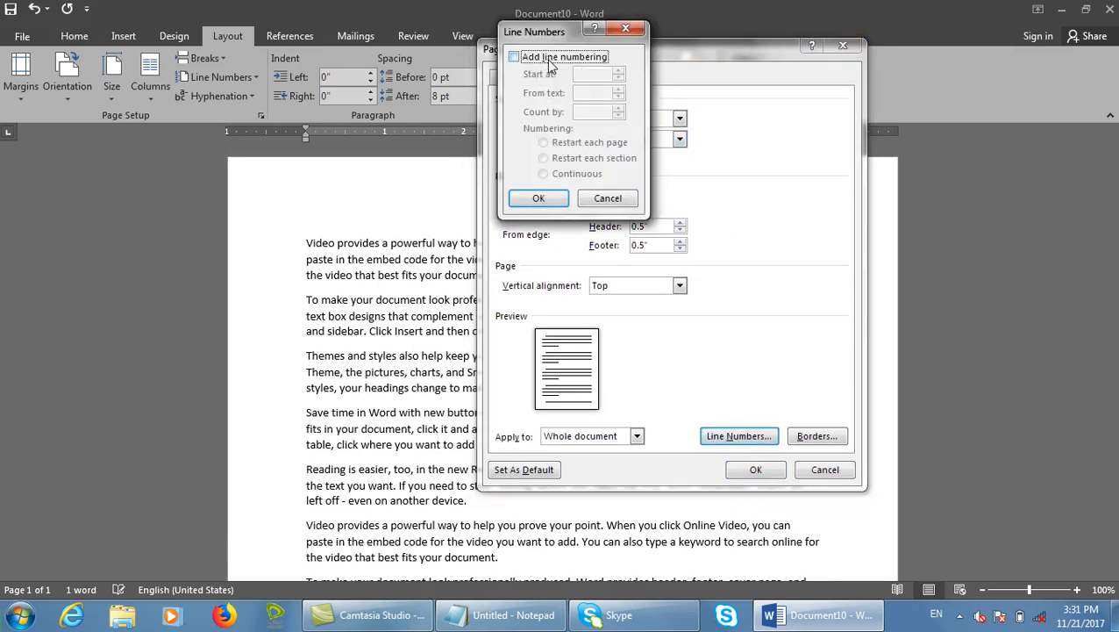
pyautogui.click(549, 61)
pyautogui.moveTo(588, 114); pyautogui.dragTo(473, 90)
pyautogui.write('3')
pyautogui.click(538, 198)
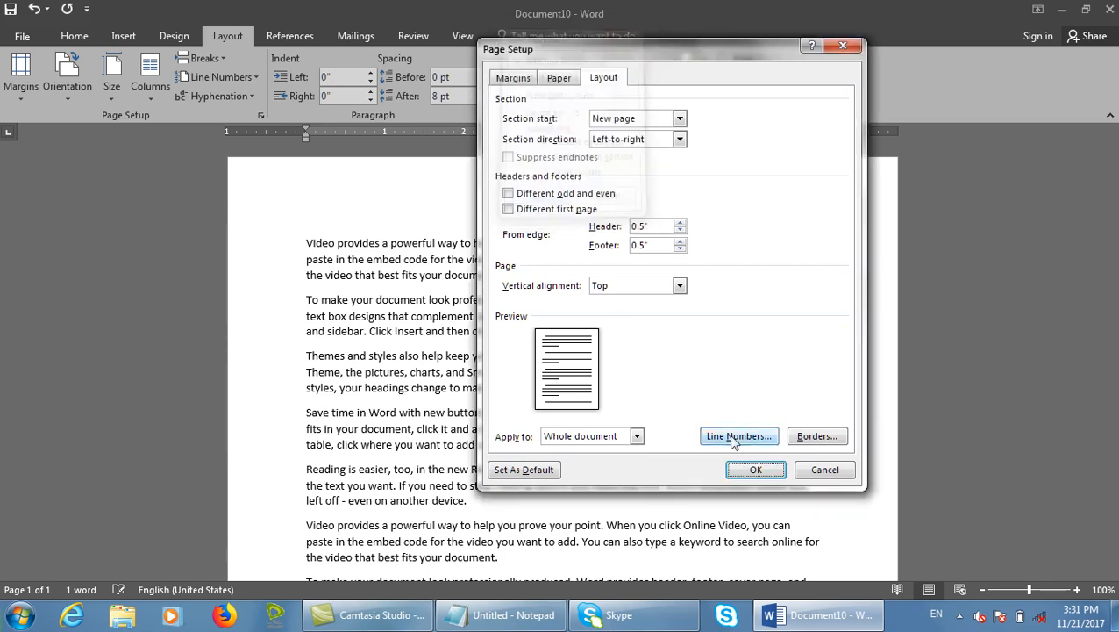
pyautogui.click(755, 470)
pyautogui.scroll(-8, 719, 521)
pyautogui.scroll(6, 717, 522)
pyautogui.scroll(-15, 717, 522)
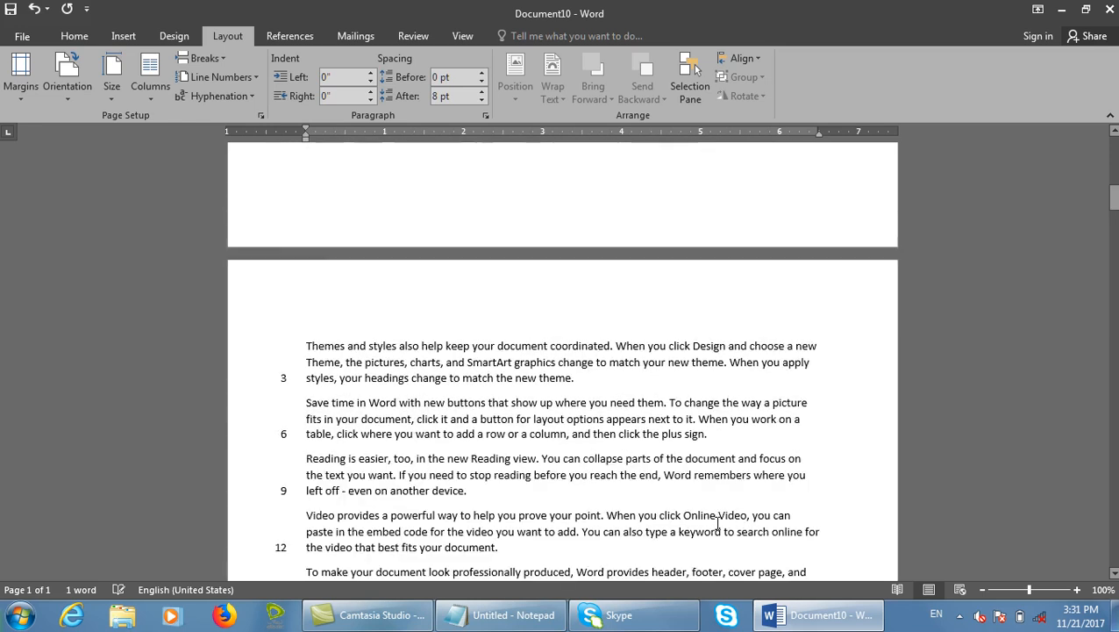
pyautogui.scroll(18, 718, 522)
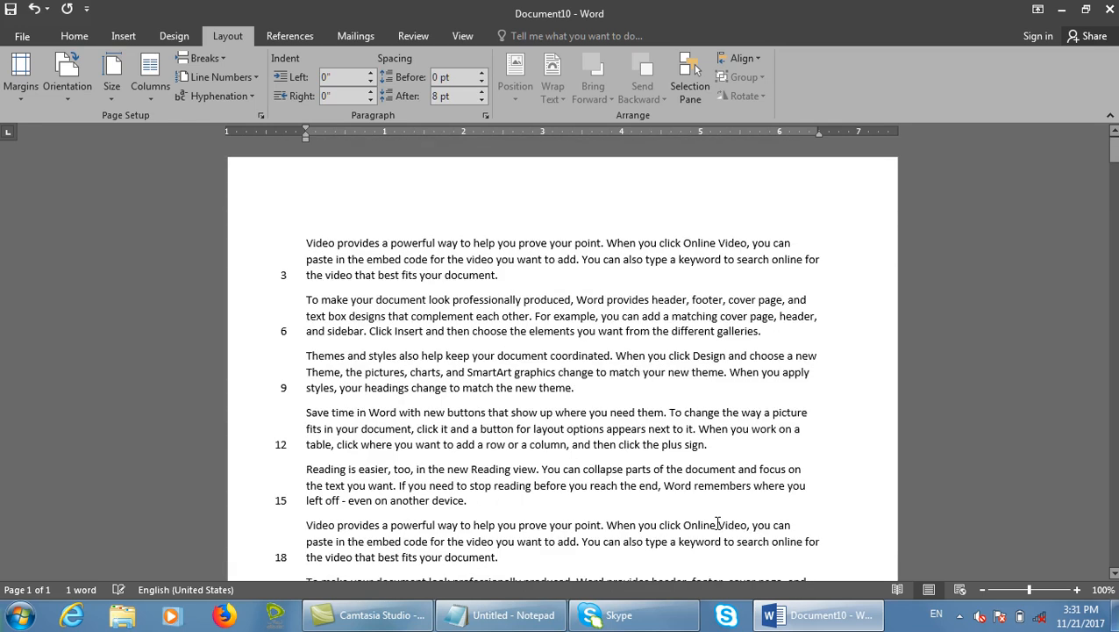
# - Change the line numbering to count by 4 and check the numbers in the document
pyautogui.click(262, 114)
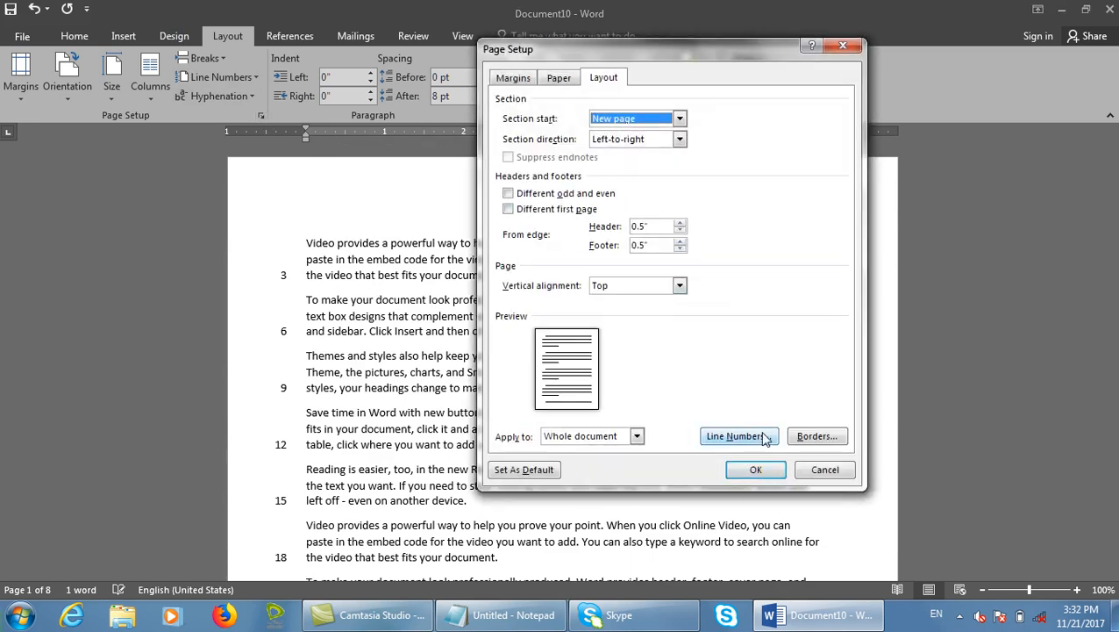
pyautogui.click(761, 436)
pyautogui.write('4')
pyautogui.click(538, 198)
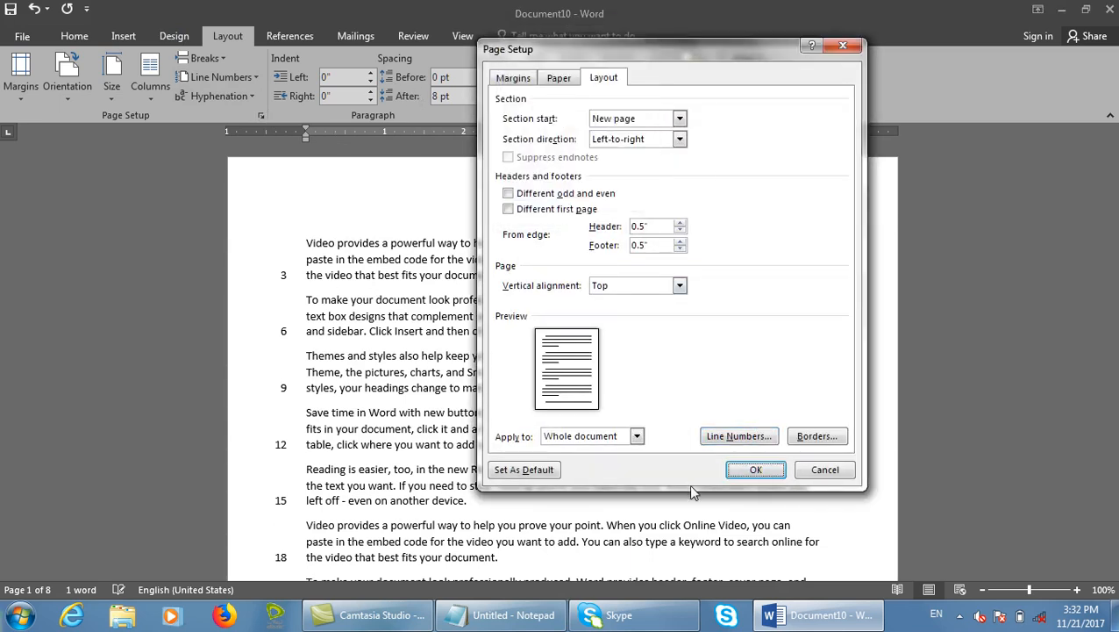
pyautogui.click(762, 469)
pyautogui.scroll(20, 771, 469)
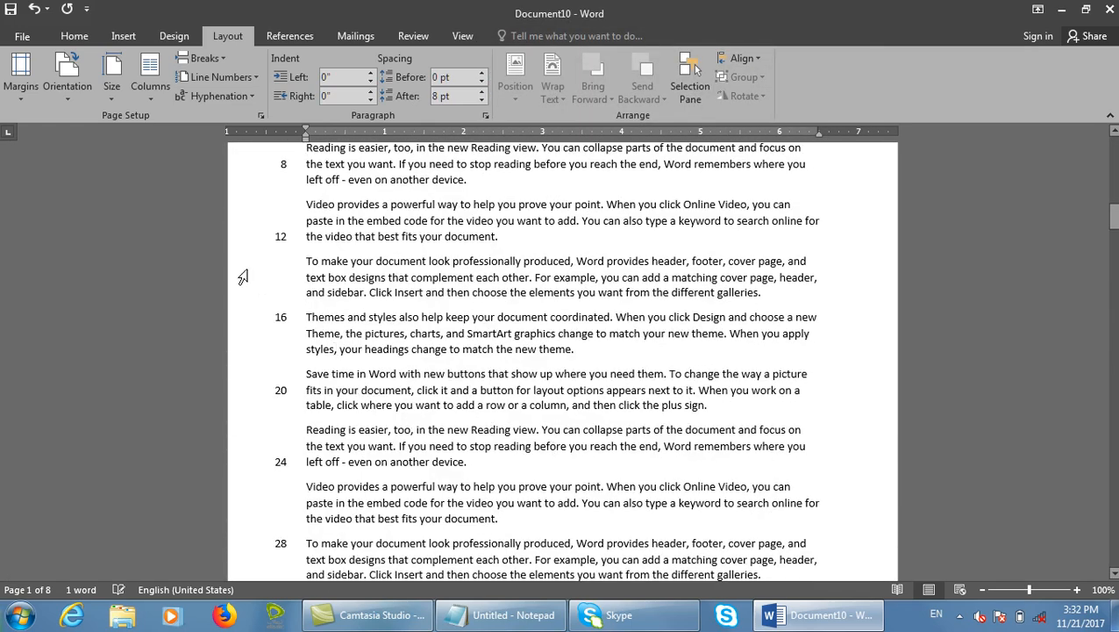
# - Try the Restart each section and Continuous line numbering options, then discard the changes
pyautogui.click(260, 115)
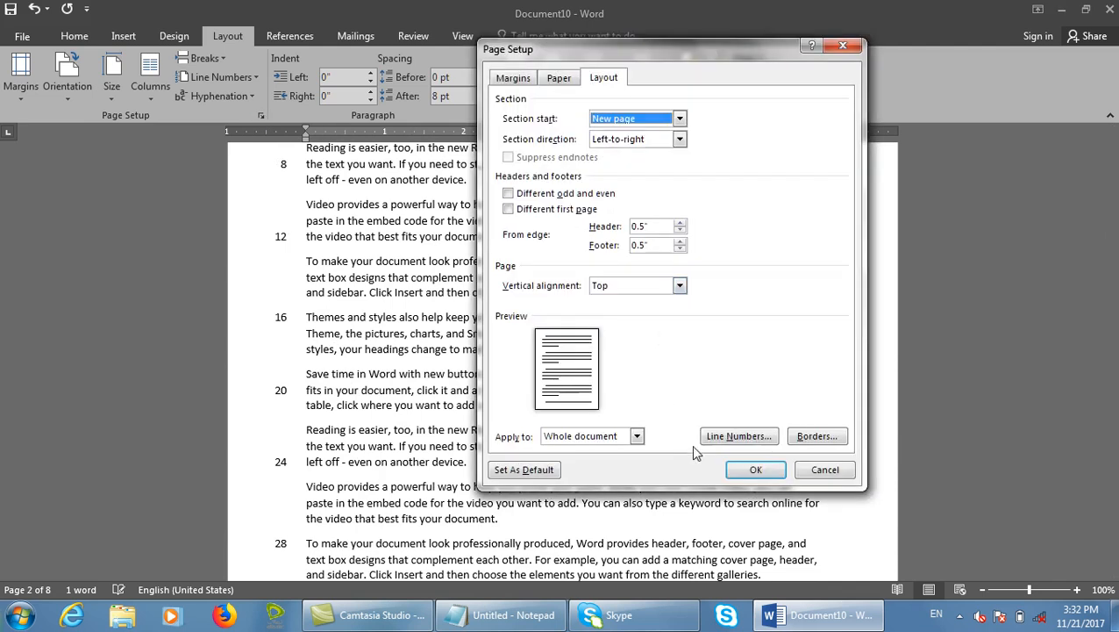
pyautogui.click(726, 436)
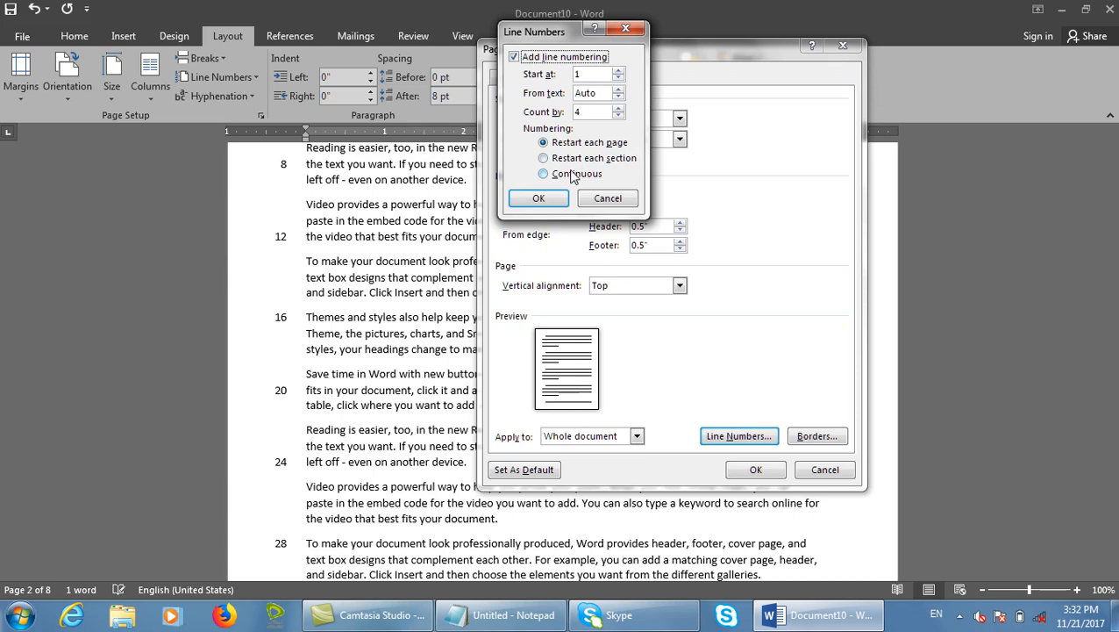
pyautogui.click(613, 166)
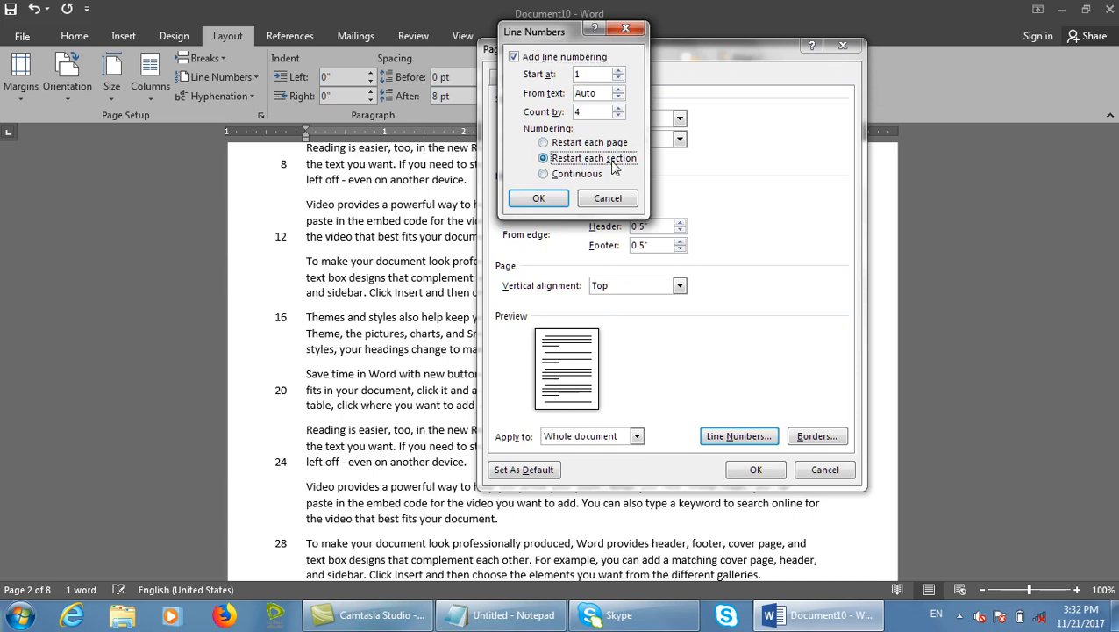
pyautogui.click(586, 173)
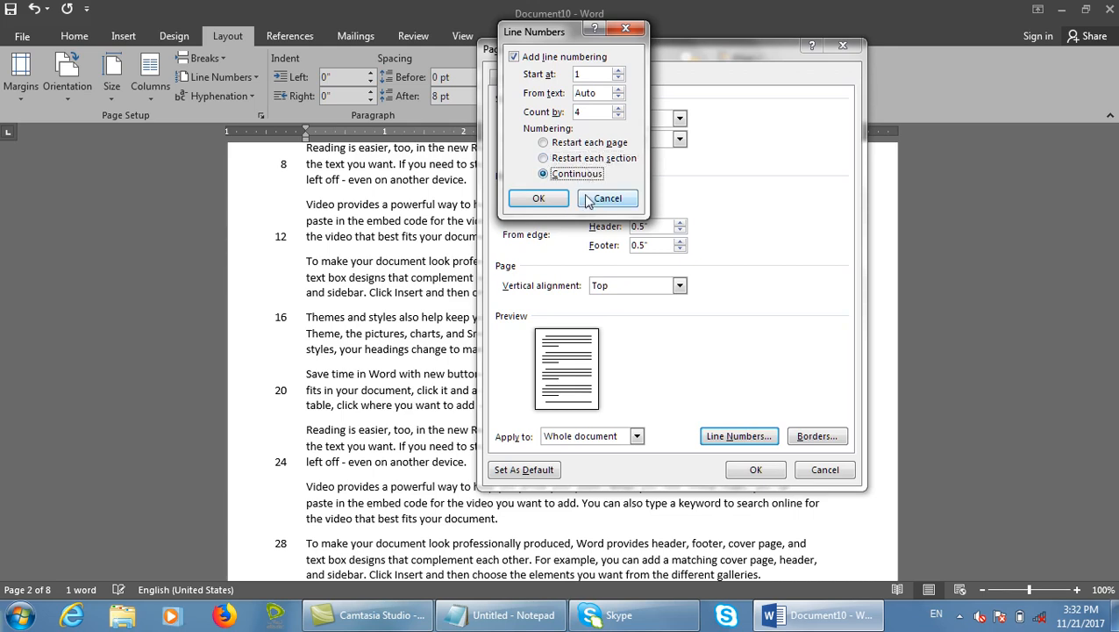
pyautogui.click(589, 199)
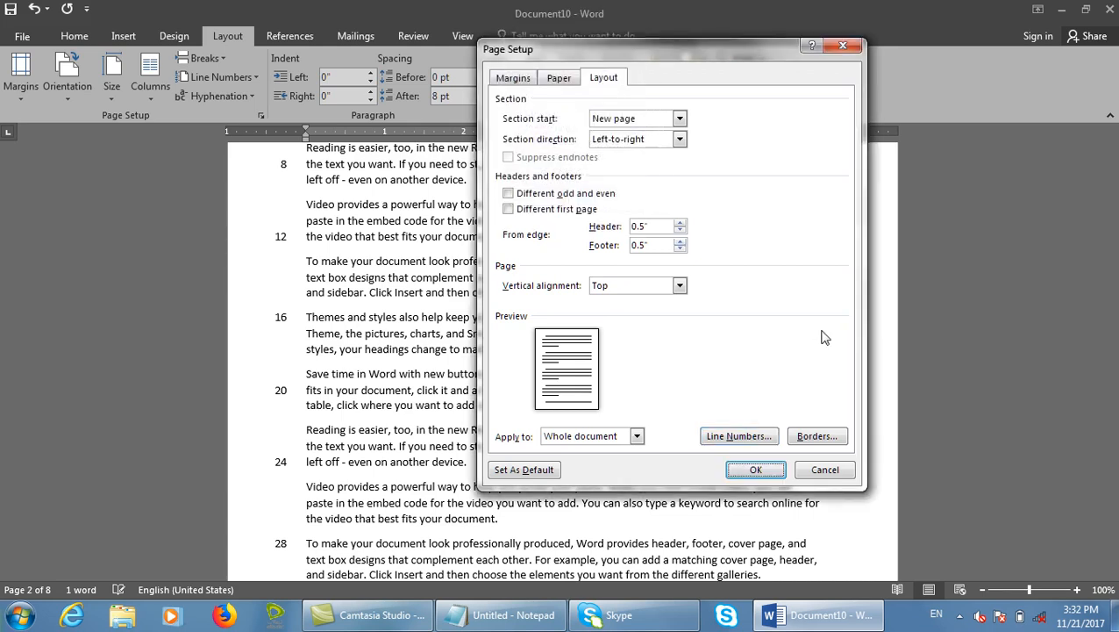
# - Examine the page border settings reached from Page Setup, then leave both dialogs without applying changes
pyautogui.click(812, 439)
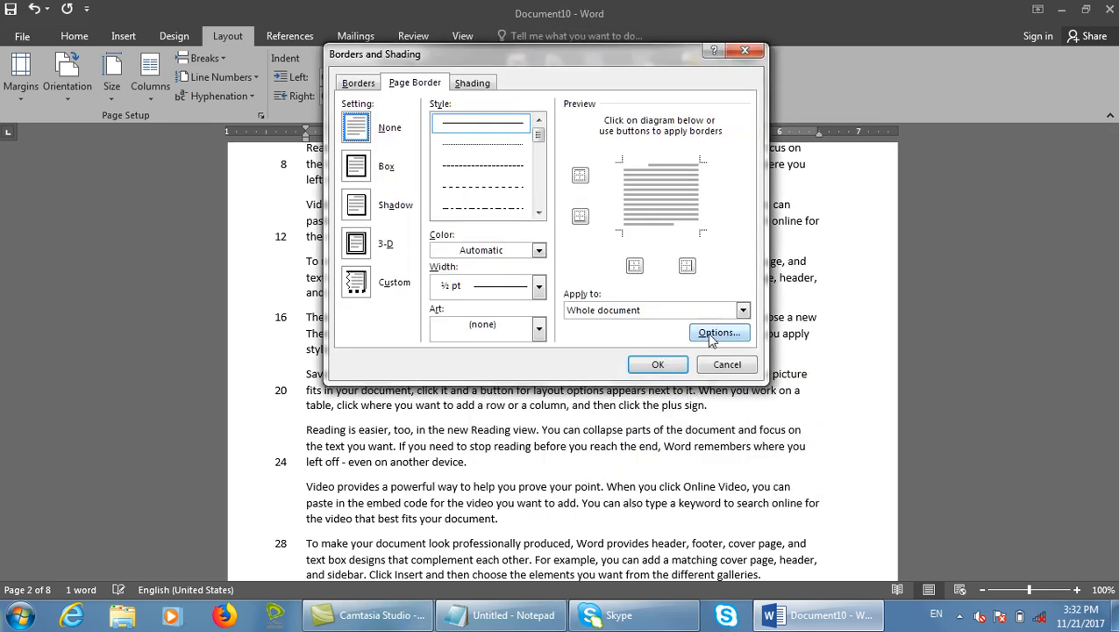
pyautogui.click(728, 365)
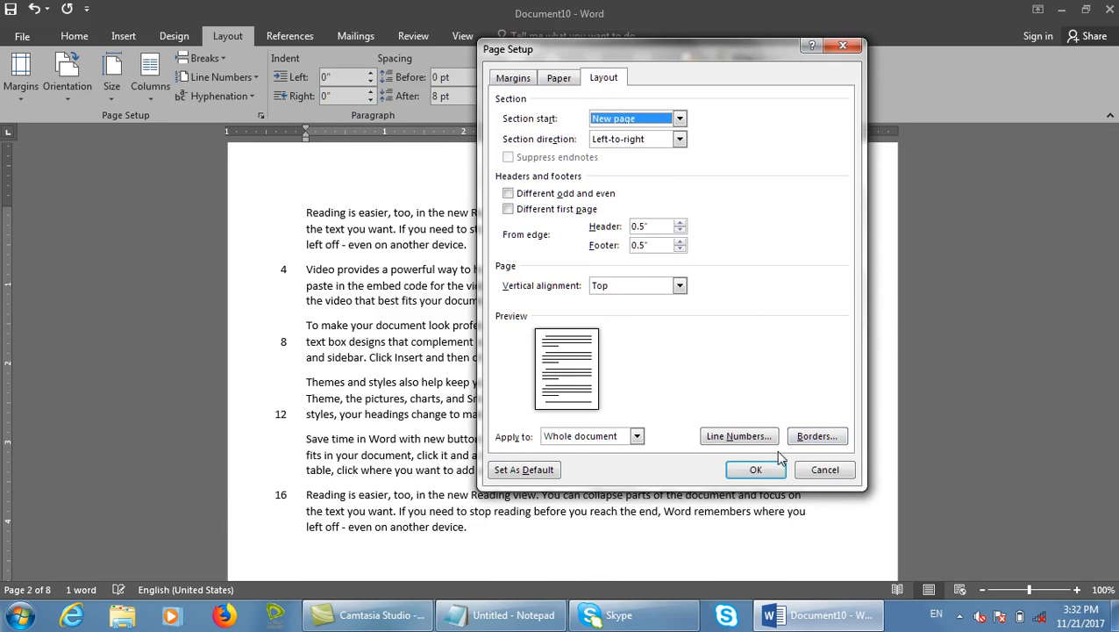
pyautogui.click(804, 468)
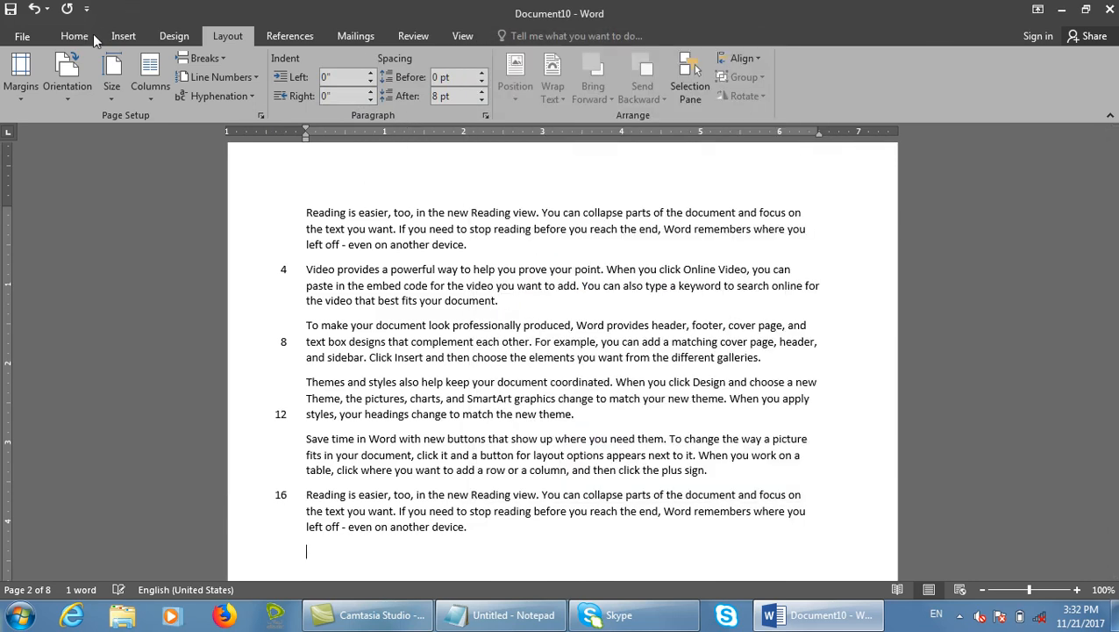
pyautogui.click(77, 36)
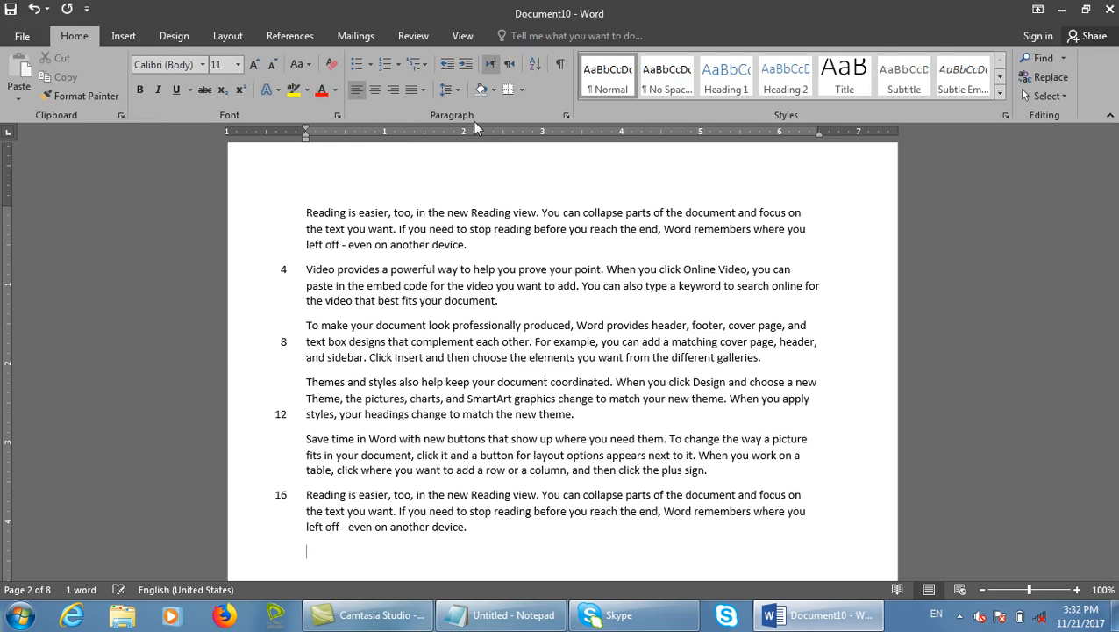
pyautogui.click(227, 36)
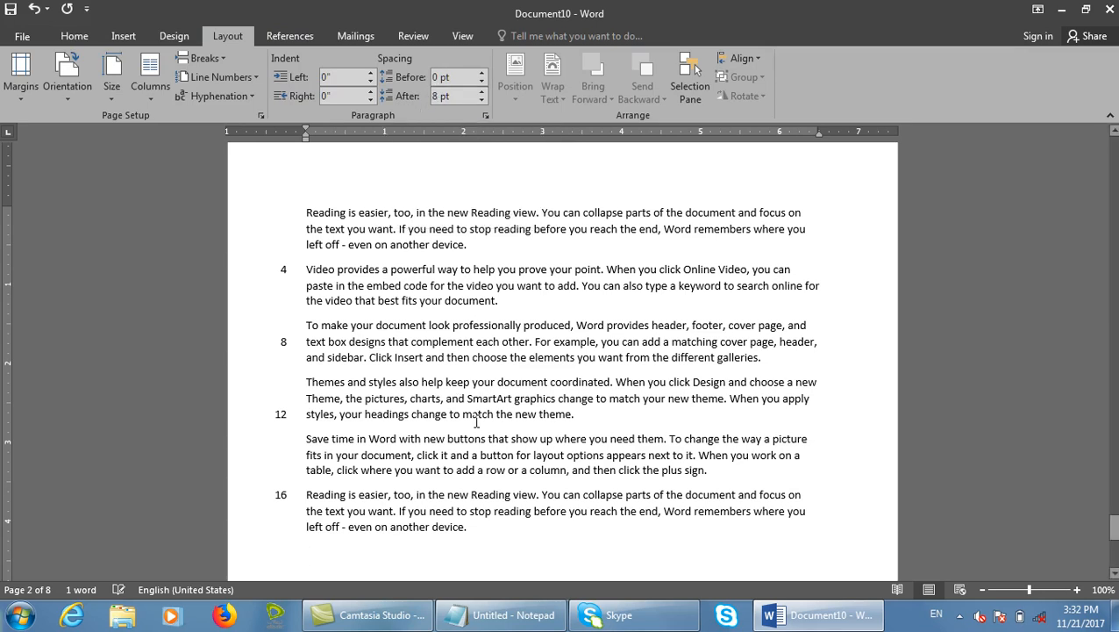
# - Close the document without saving, create a new blank document and generate sample text with =rand()
pyautogui.hotkey('alt', 'F4')
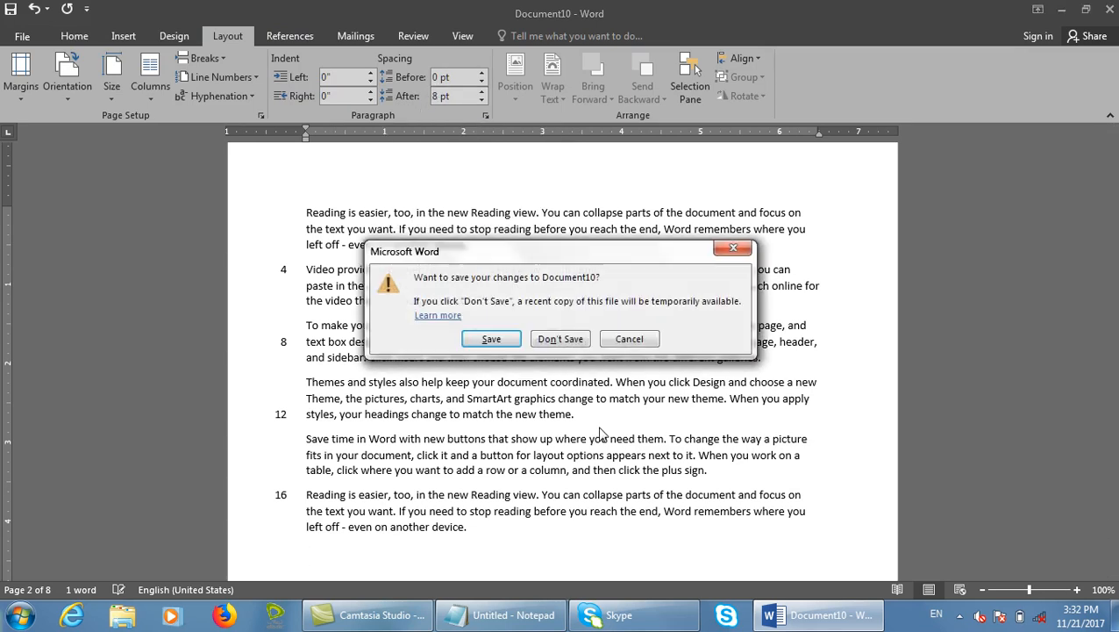
pyautogui.click(585, 346)
pyautogui.hotkey('ctrl', 'n')
pyautogui.write('=rand')
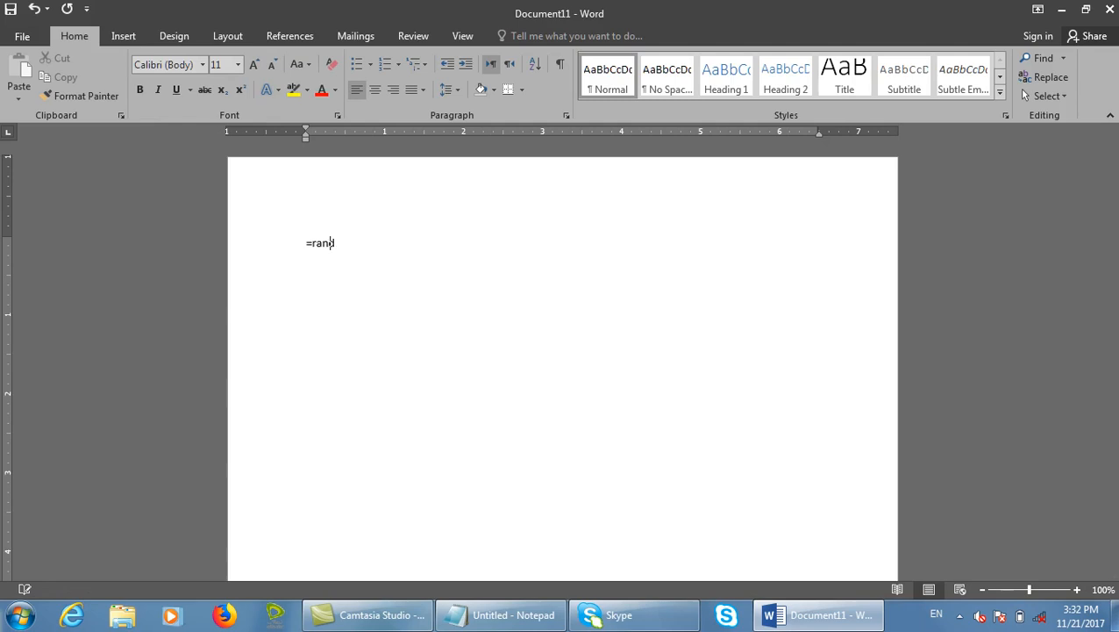
pyautogui.write('()')
pyautogui.press('Return')
# - Select all the text and set its left indent to 1"
pyautogui.hotkey('ctrl', 'a')
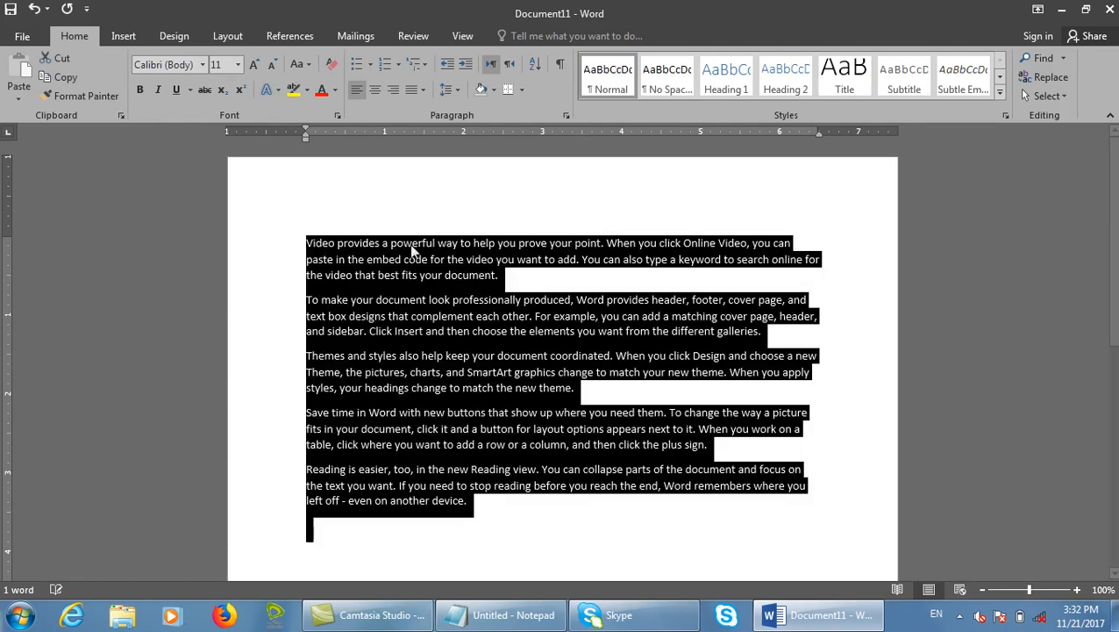
pyautogui.click(227, 35)
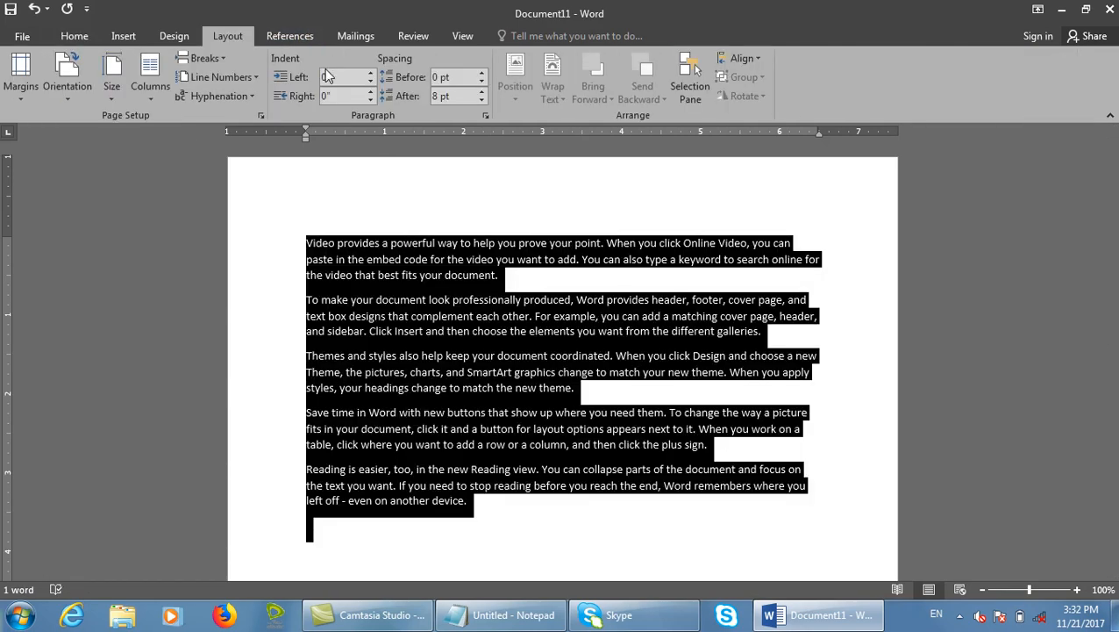
pyautogui.click(369, 74)
pyautogui.click(369, 73)
pyautogui.click(369, 74)
pyautogui.click(369, 74)
pyautogui.click(370, 74)
pyautogui.click(369, 74)
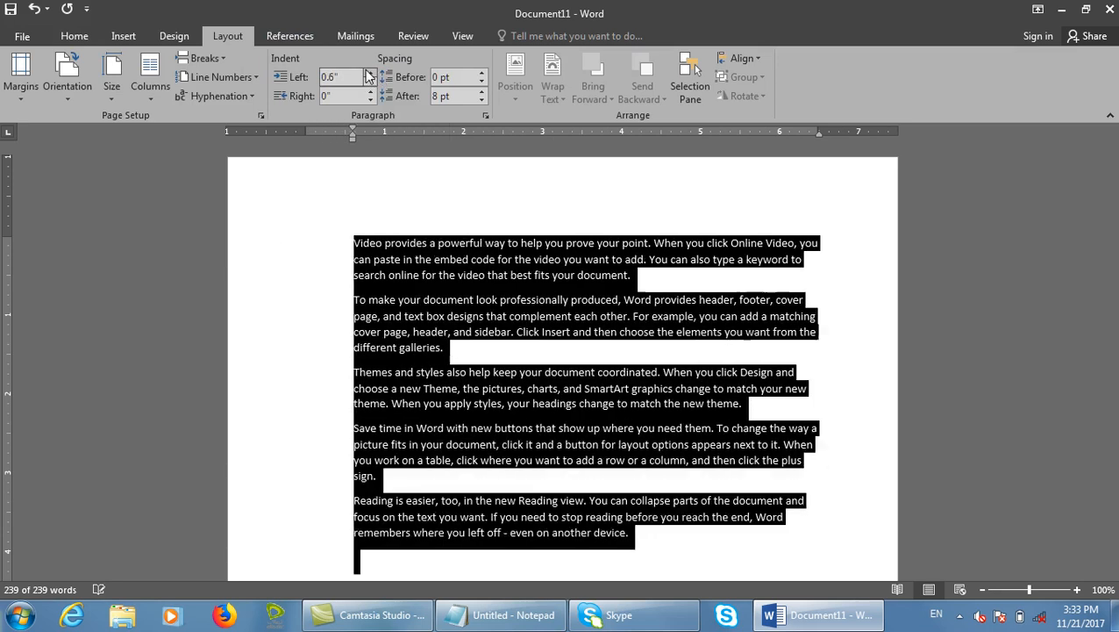
pyautogui.click(369, 74)
pyautogui.click(369, 73)
pyautogui.click(370, 73)
pyautogui.click(369, 74)
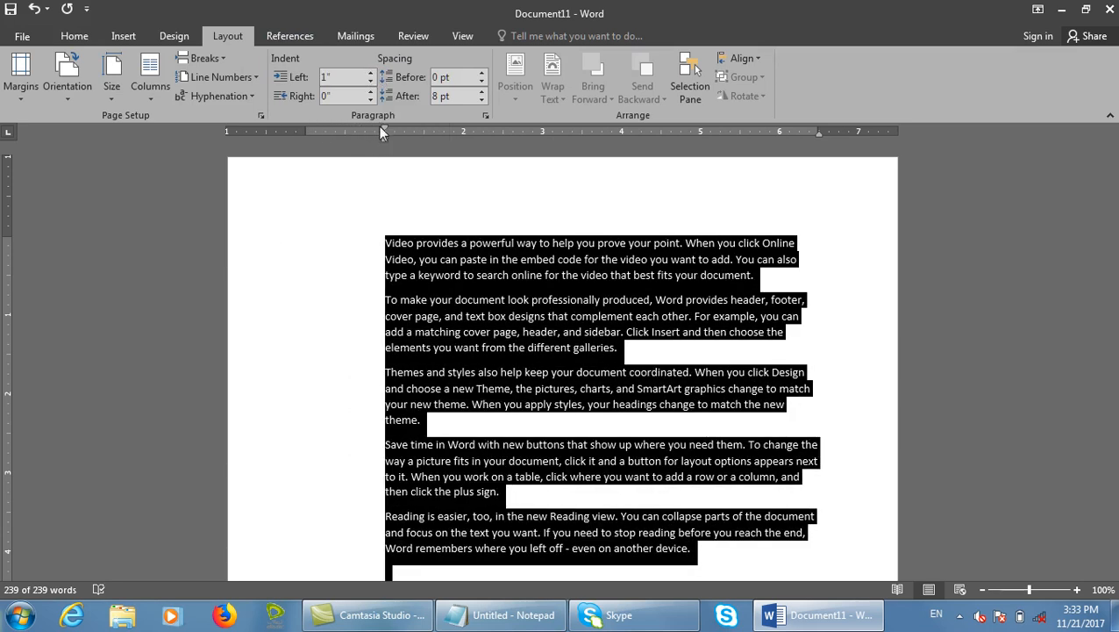
# - Set the right indent of all the selected text to 1"
pyautogui.click(369, 92)
pyautogui.click(369, 91)
pyautogui.click(370, 91)
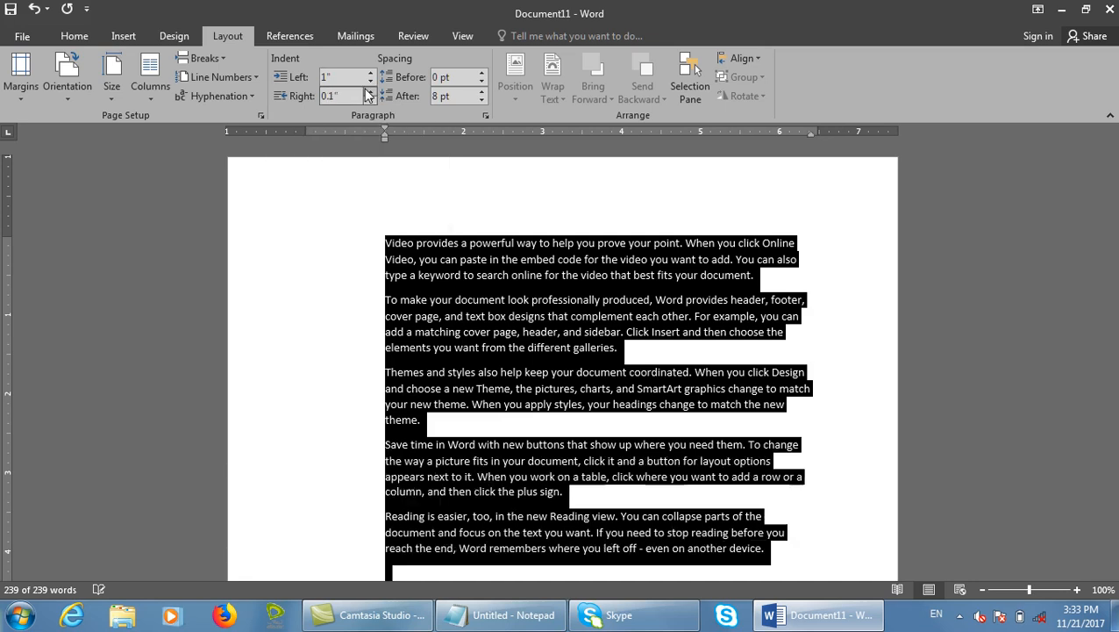
pyautogui.click(369, 91)
pyautogui.click(369, 91)
pyautogui.click(369, 91)
pyautogui.click(370, 91)
pyautogui.click(369, 92)
pyautogui.click(370, 91)
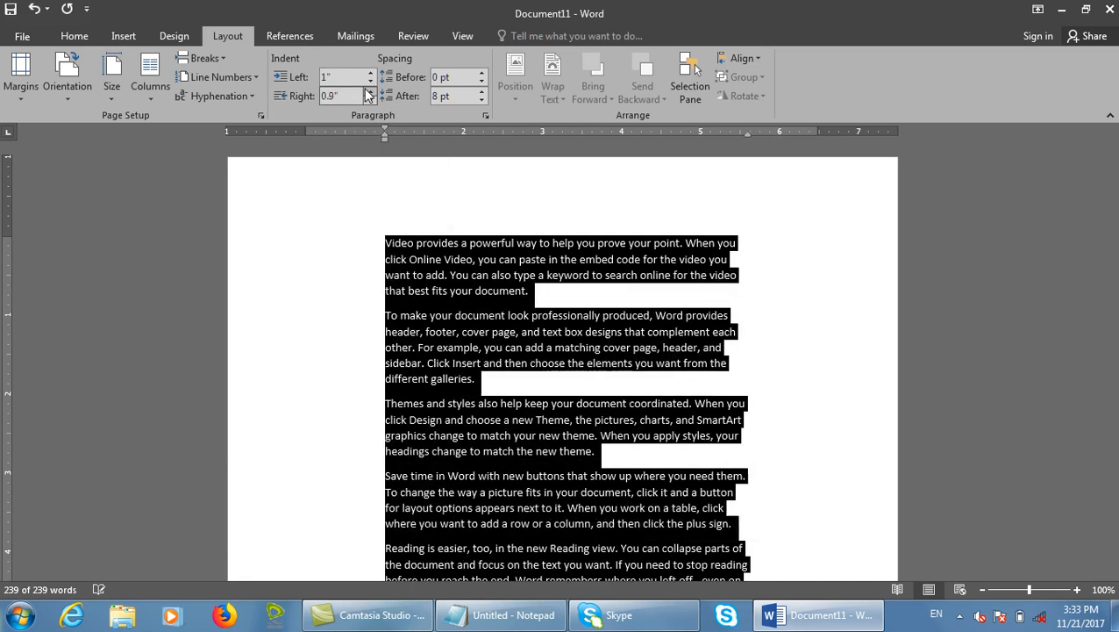
pyautogui.click(369, 91)
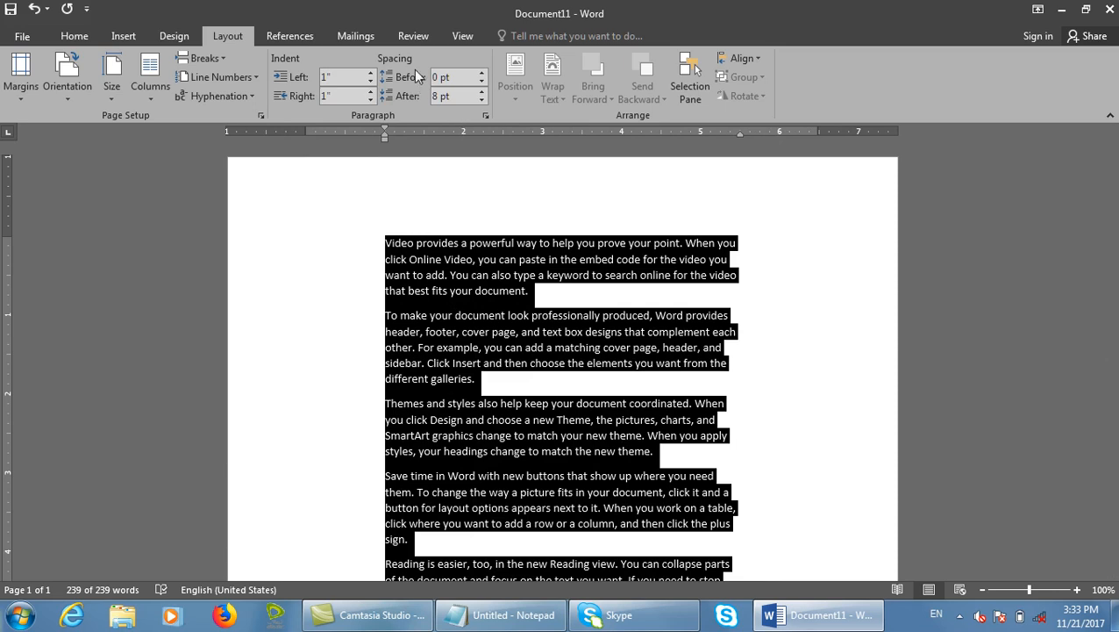
# - Set the spacing before the second paragraph to 60 pt
pyautogui.click(518, 332)
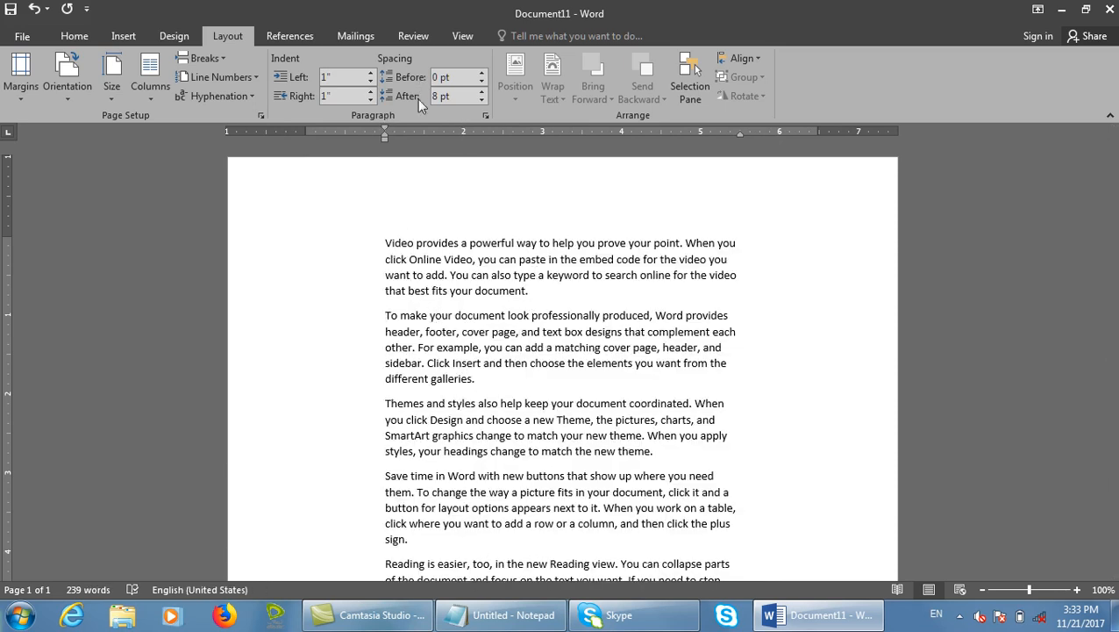
pyautogui.click(485, 73)
pyautogui.click(485, 73)
pyautogui.click(484, 73)
pyautogui.click(485, 73)
pyautogui.click(484, 73)
pyautogui.click(485, 73)
pyautogui.click(484, 72)
pyautogui.click(484, 73)
pyautogui.click(484, 73)
pyautogui.click(484, 73)
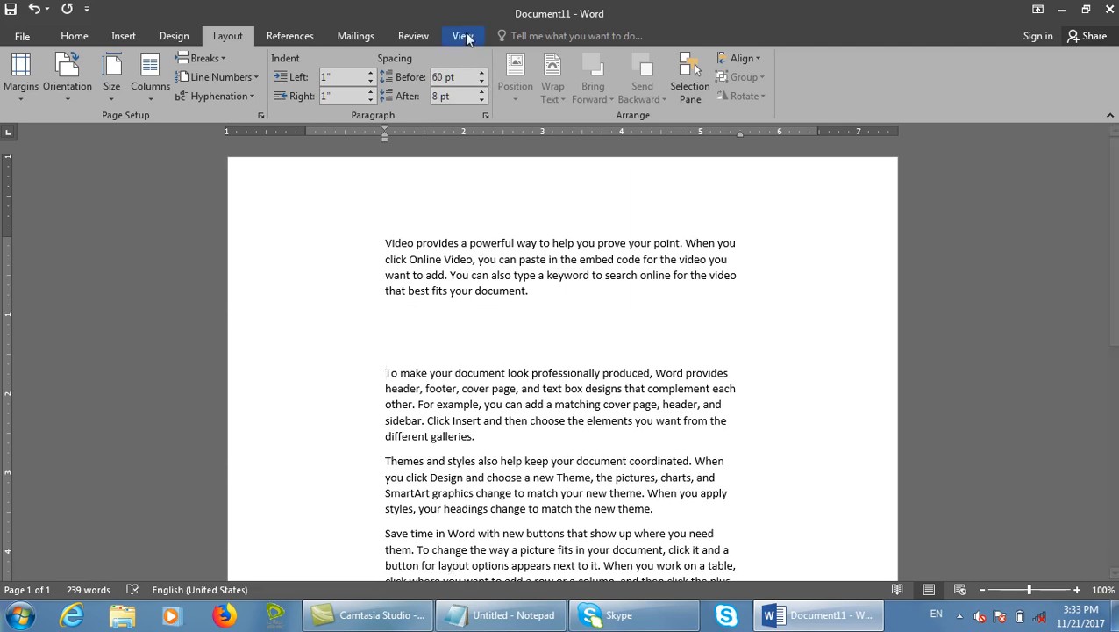
# - Set the spacing after the second paragraph to 84 pt
pyautogui.click(482, 92)
pyautogui.click(482, 93)
pyautogui.click(482, 92)
pyautogui.click(482, 92)
pyautogui.click(481, 92)
pyautogui.click(482, 93)
pyautogui.click(482, 92)
pyautogui.click(481, 92)
pyautogui.click(482, 92)
pyautogui.click(481, 92)
pyautogui.click(482, 92)
# - Review the paragraph's indents, spacing, and line and page break options, then leave them unchanged
pyautogui.click(485, 115)
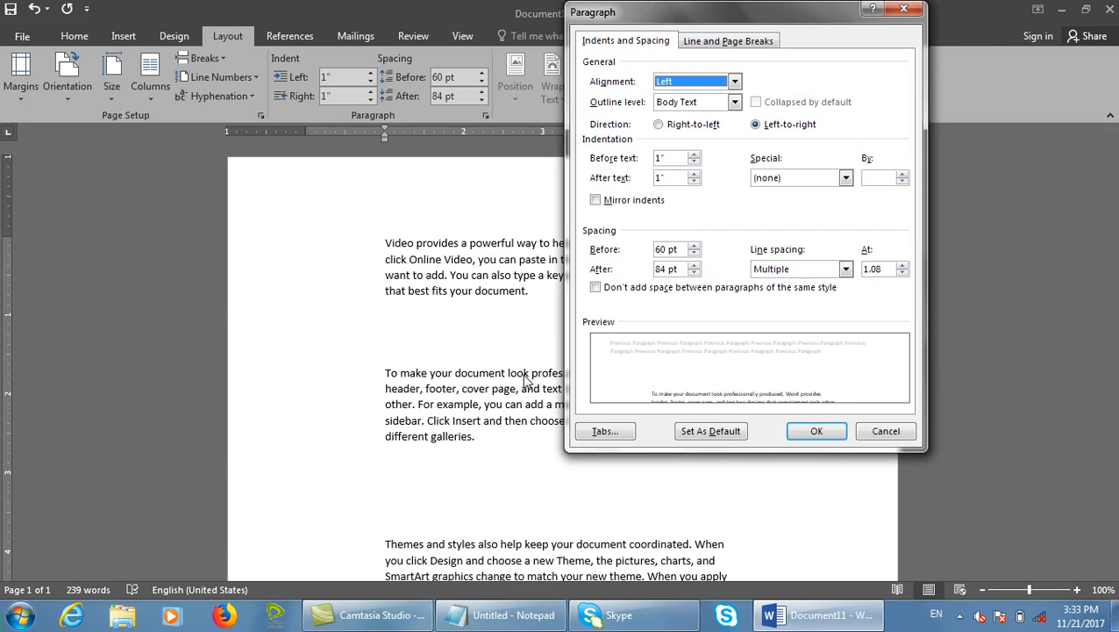
pyautogui.click(737, 41)
pyautogui.click(642, 49)
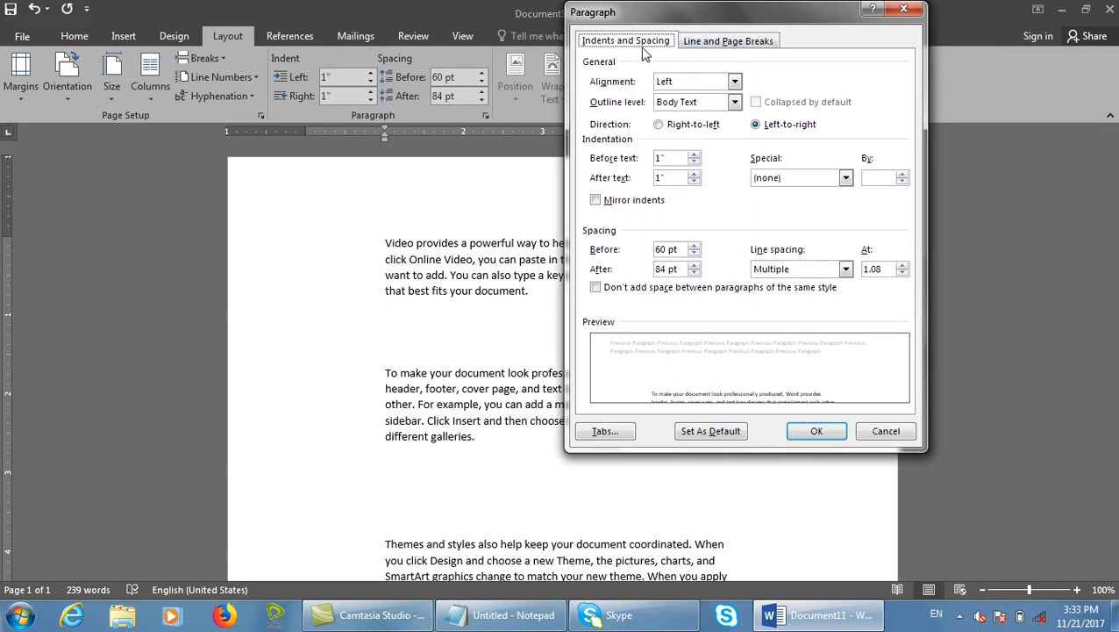
pyautogui.click(886, 432)
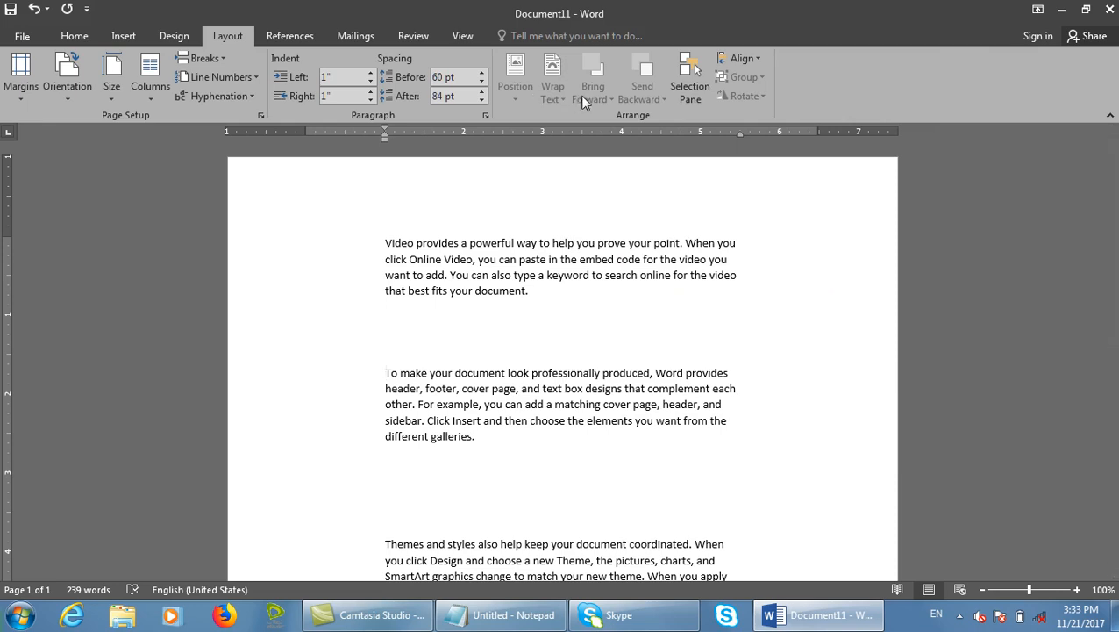
# - Close the document without saving and create a new blank document
pyautogui.hotkey('ctrl', 'w')
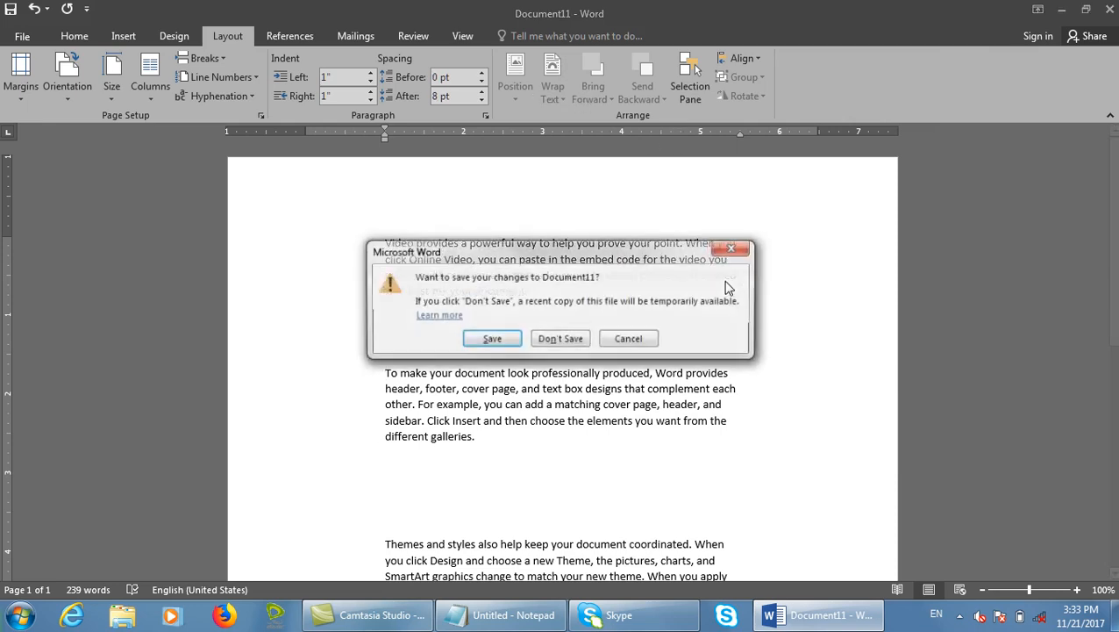
pyautogui.press('n')
pyautogui.hotkey('ctrl', 'n')
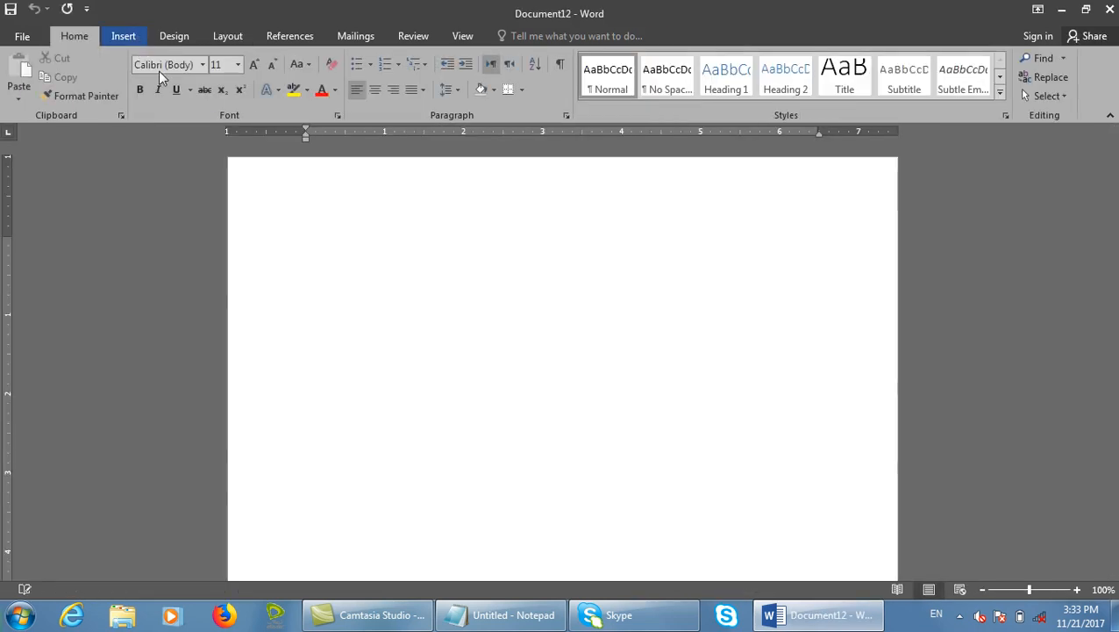
# - Draw a rectangle with diagonally opposite rounded corners, about 3.45" high and 3.82" wide, on the page
pyautogui.click(124, 36)
pyautogui.click(225, 86)
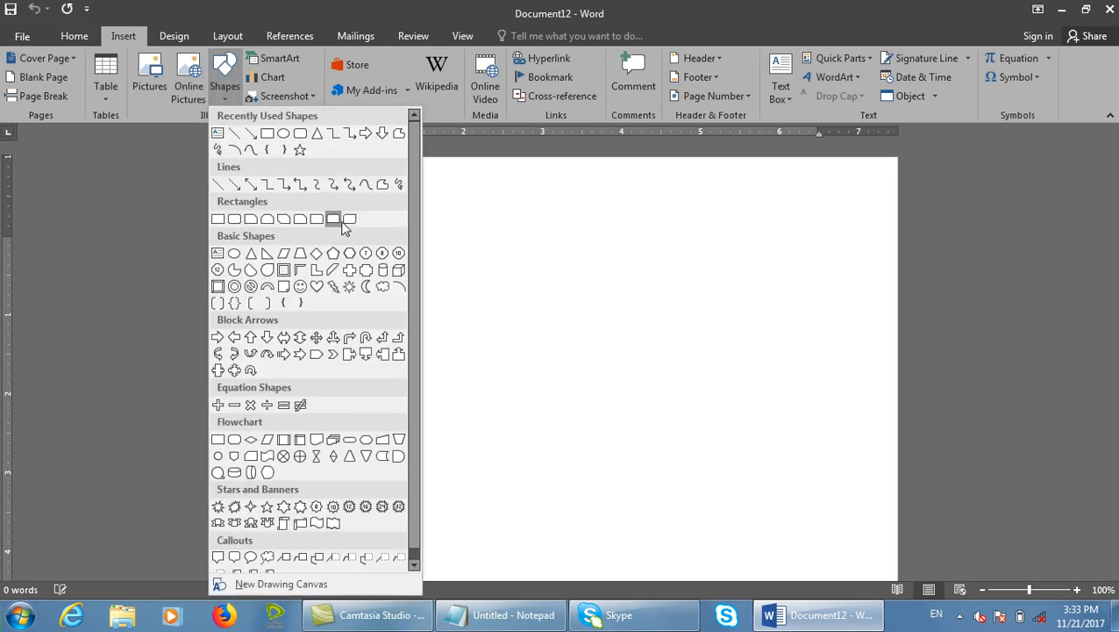
pyautogui.click(343, 225)
pyautogui.moveTo(390, 251); pyautogui.dragTo(693, 525)
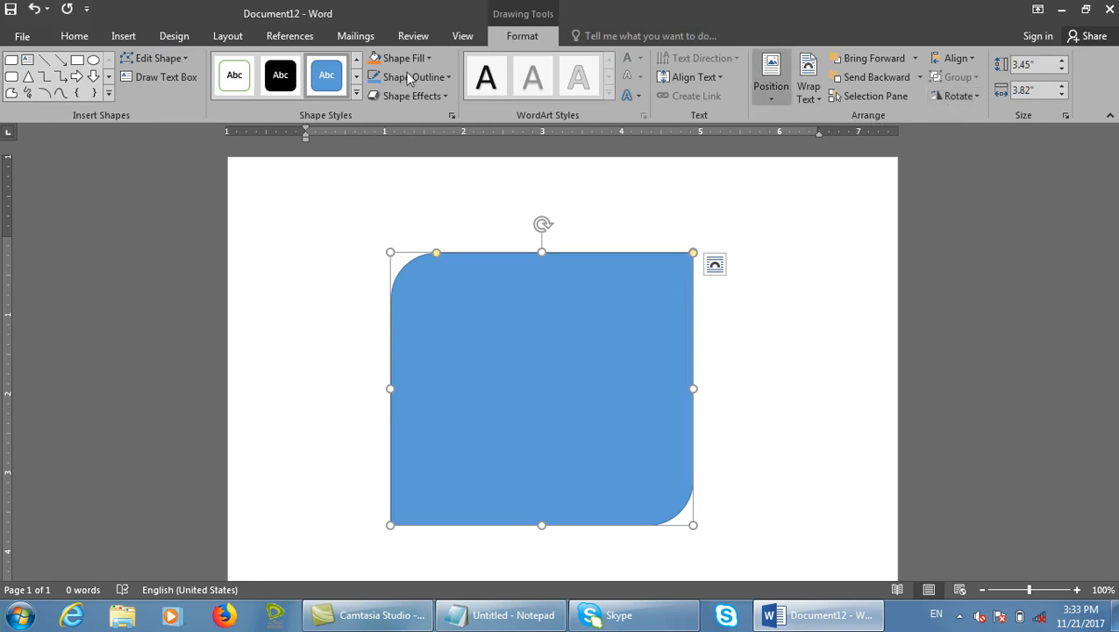
# - Look through the alignment and rotation options available for the rounded rectangle
pyautogui.click(229, 37)
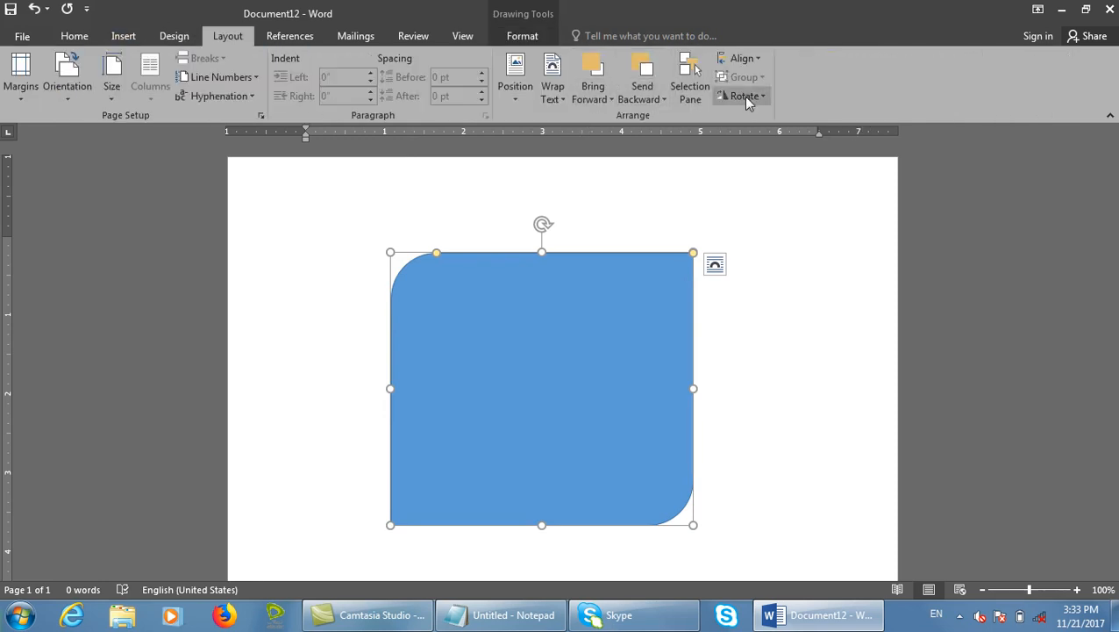
pyautogui.click(762, 57)
pyautogui.click(708, 159)
pyautogui.click(763, 95)
pyautogui.click(487, 254)
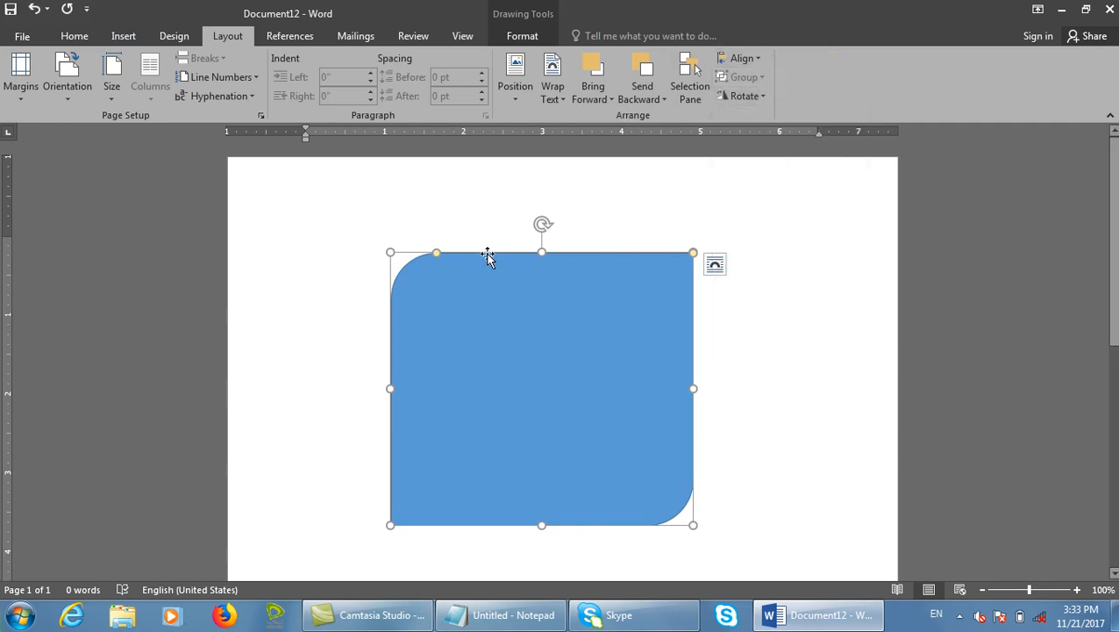